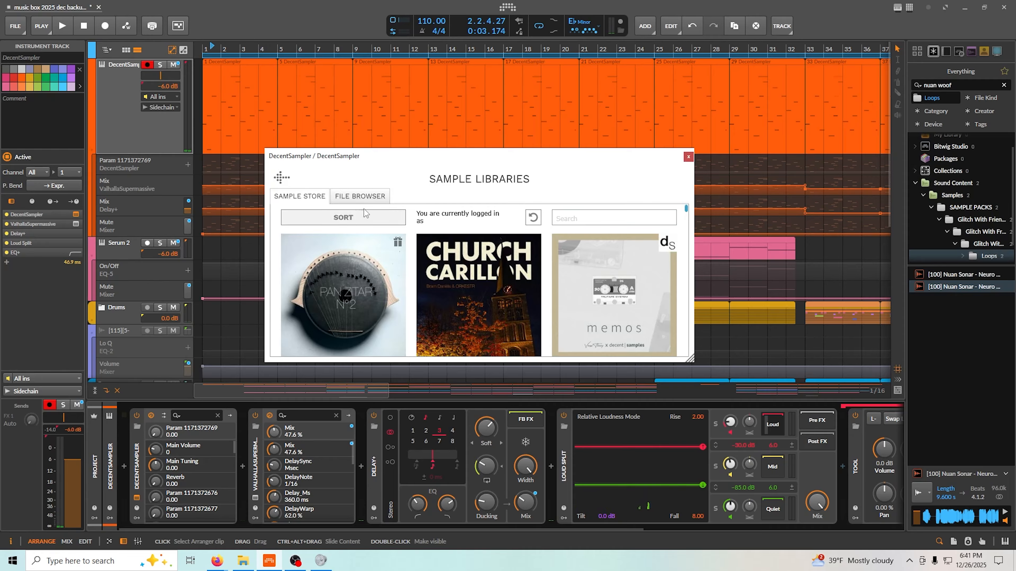
Step: Reopen the DecentSampler plug-in and load the Glockenspiel V1 sample library from the Resonator Glockenspiel folder
{"action": "left_click", "coordinate": [687, 157]}
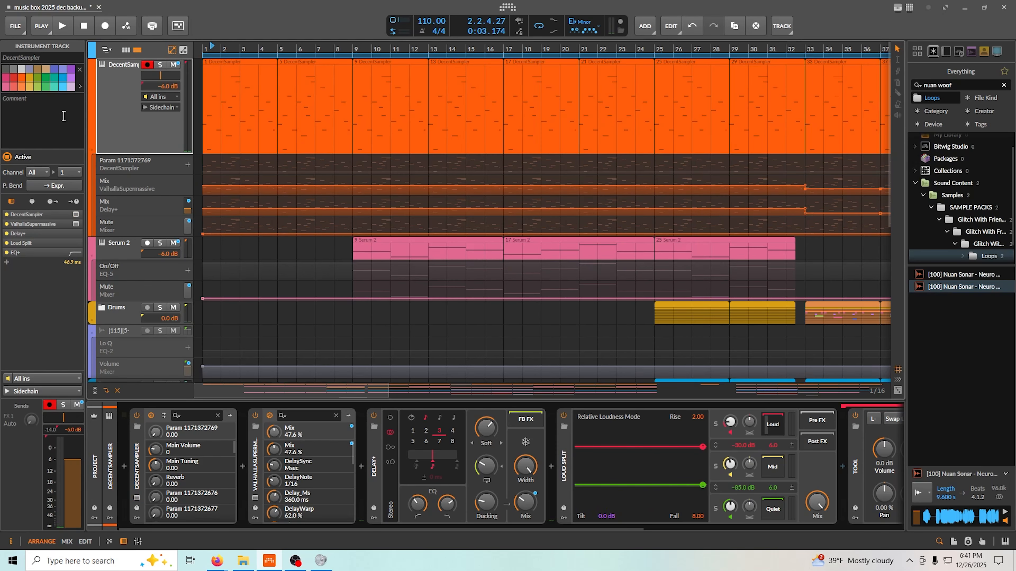
{"action": "left_click", "coordinate": [127, 160]}
{"action": "left_click", "coordinate": [137, 499]}
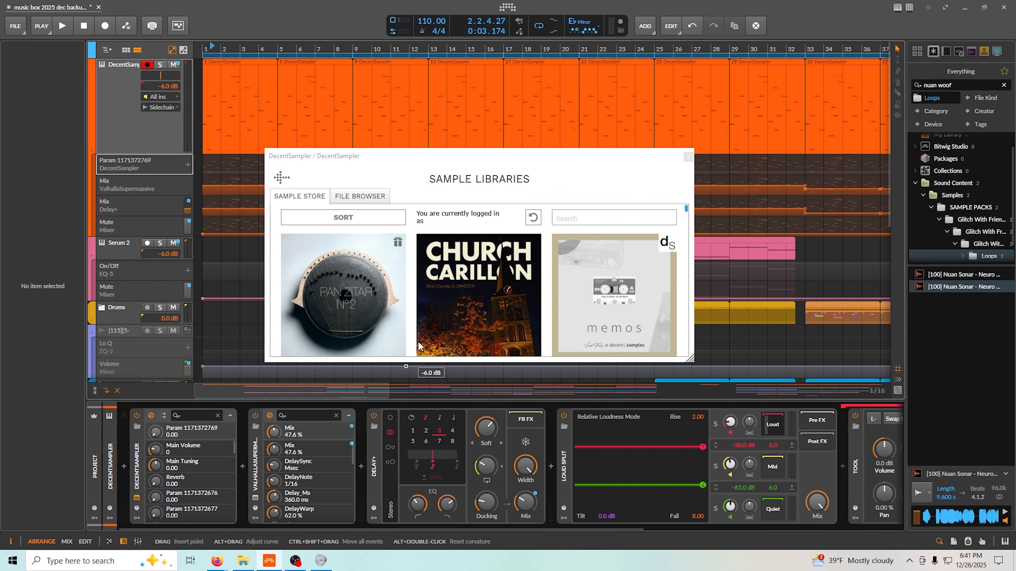
{"action": "left_click", "coordinate": [346, 202]}
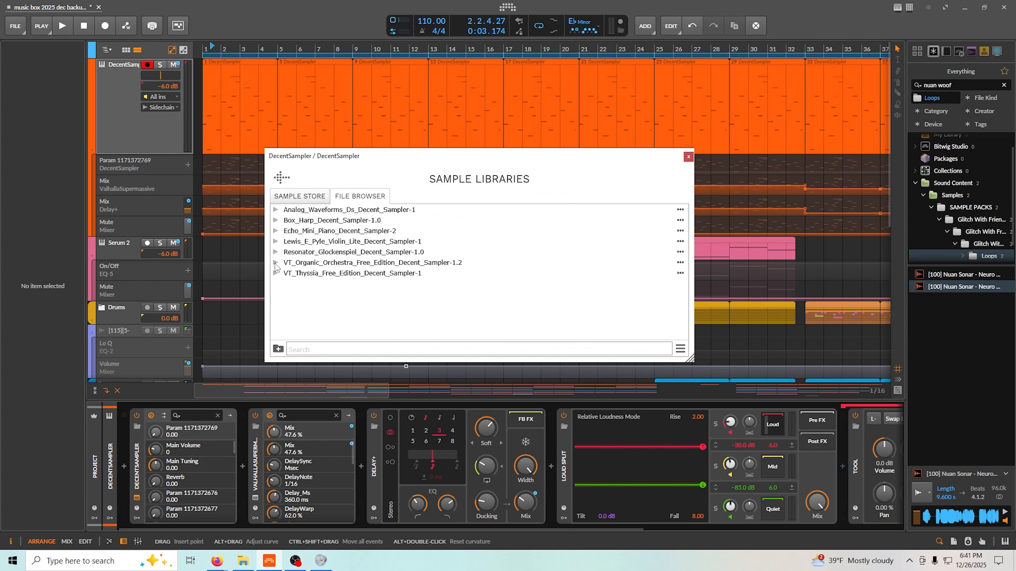
{"action": "left_click", "coordinate": [276, 256]}
{"action": "left_click", "coordinate": [286, 263]}
{"action": "left_click", "coordinate": [286, 263]}
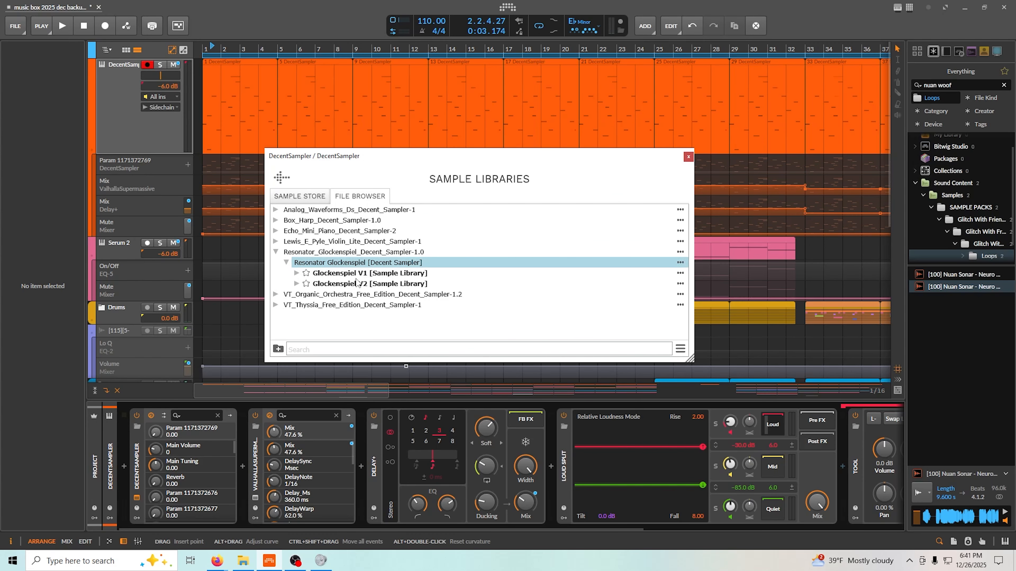
{"action": "left_click", "coordinate": [359, 281]}
{"action": "left_click", "coordinate": [359, 276]}
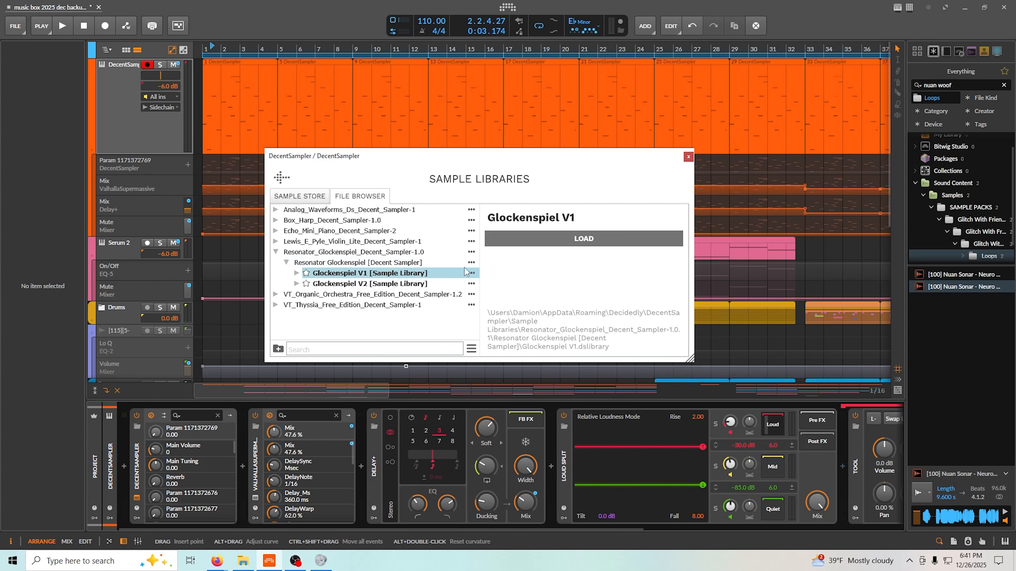
{"action": "left_click", "coordinate": [566, 240]}
Step: Audition a few glockenspiel notes, set the DecentSampler volume to 0.00 dB and close the plug-in window
{"action": "left_click_drag", "start_coordinate": [461, 341], "coordinate": [505, 350]}
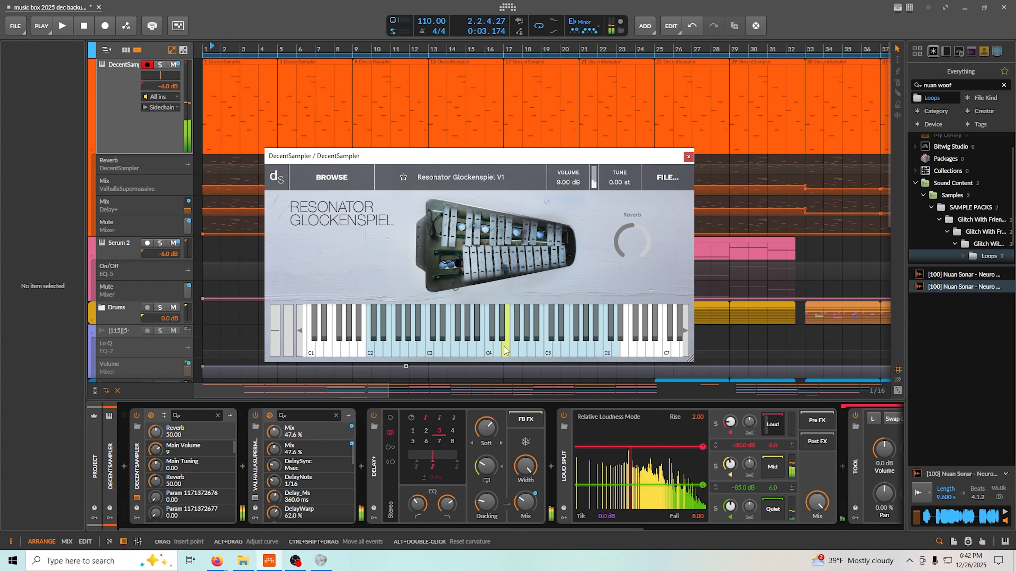
{"action": "left_click_drag", "start_coordinate": [567, 188], "coordinate": [568, 200]}
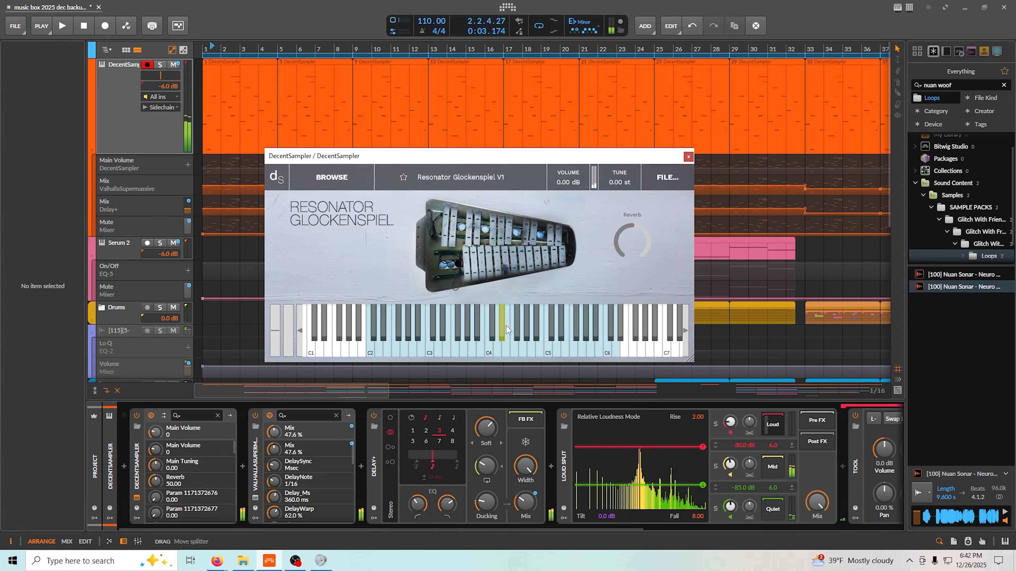
{"action": "left_click", "coordinate": [688, 157]}
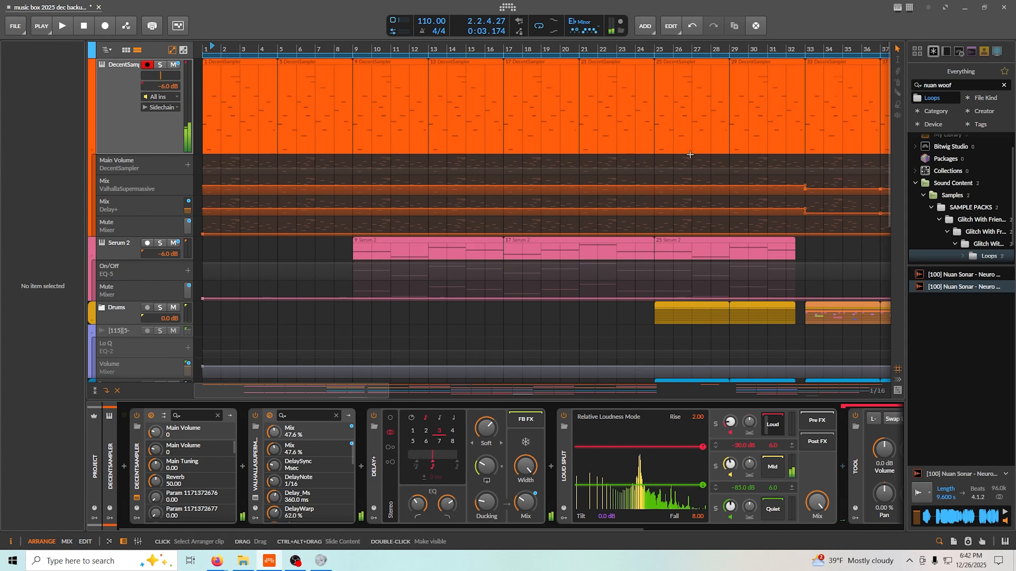
Step: Inspect the ValhallaSupermassive reverb settings and the Delay+ device on the DecentSampler track
{"action": "left_click", "coordinate": [255, 499]}
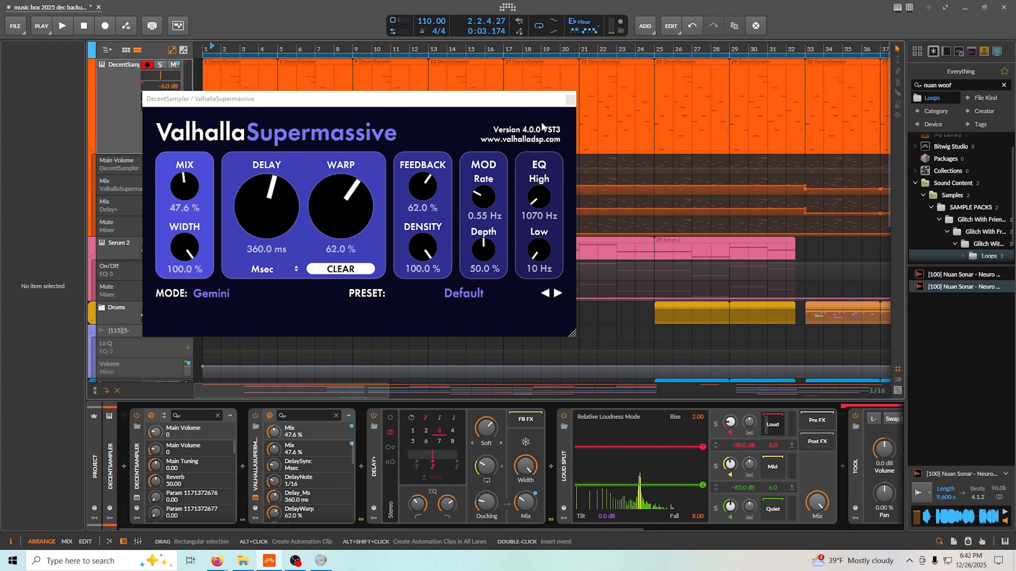
{"action": "left_click", "coordinate": [571, 99]}
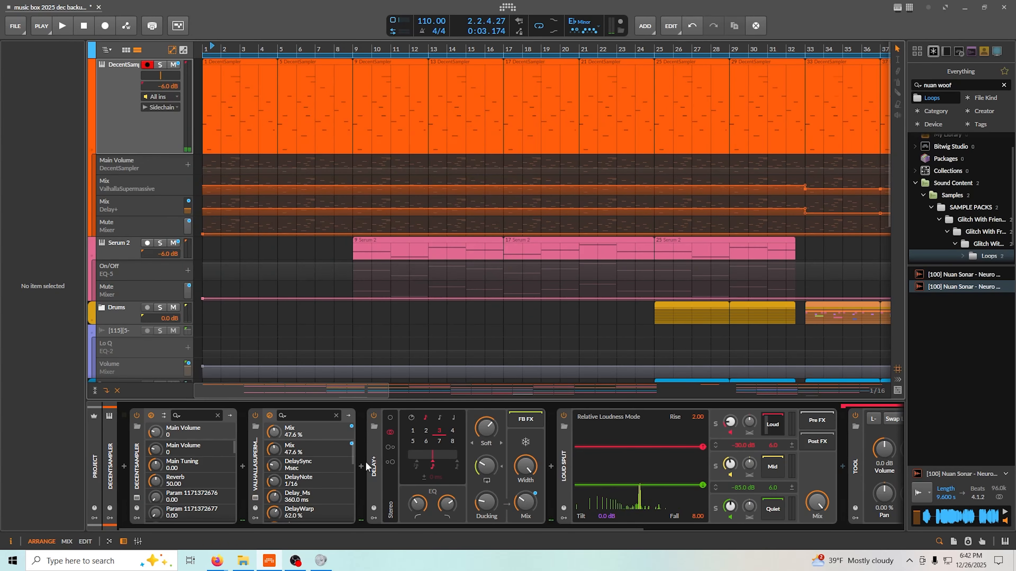
{"action": "left_click", "coordinate": [370, 472]}
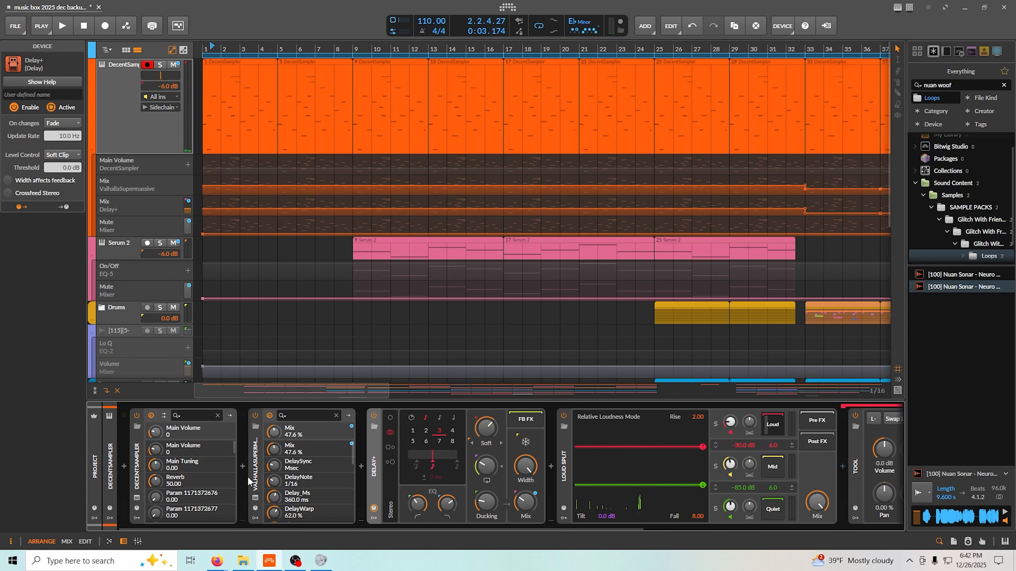
{"action": "left_click_drag", "start_coordinate": [742, 169], "coordinate": [742, 152]}
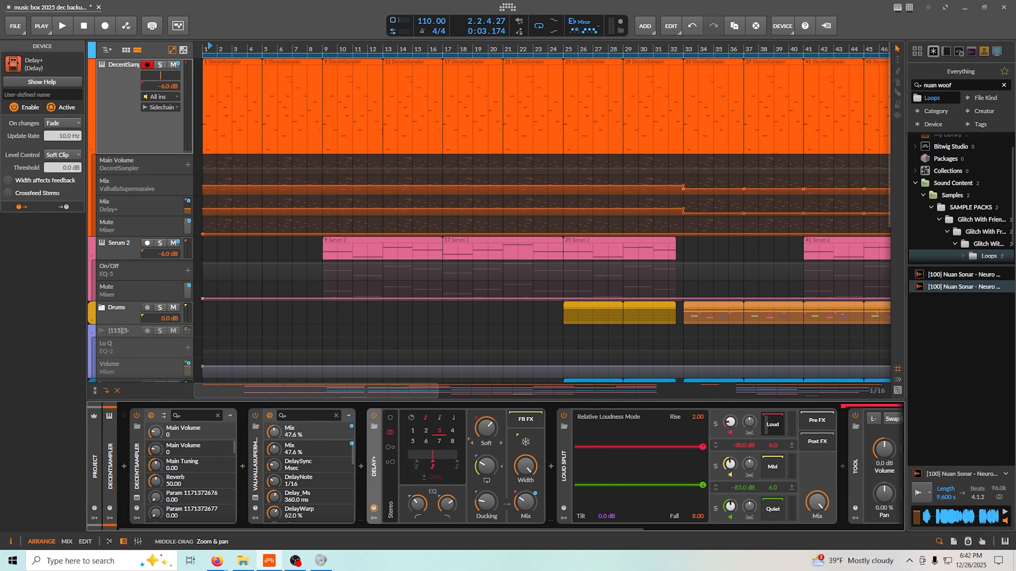
{"action": "left_click_drag", "start_coordinate": [670, 164], "coordinate": [504, 170]}
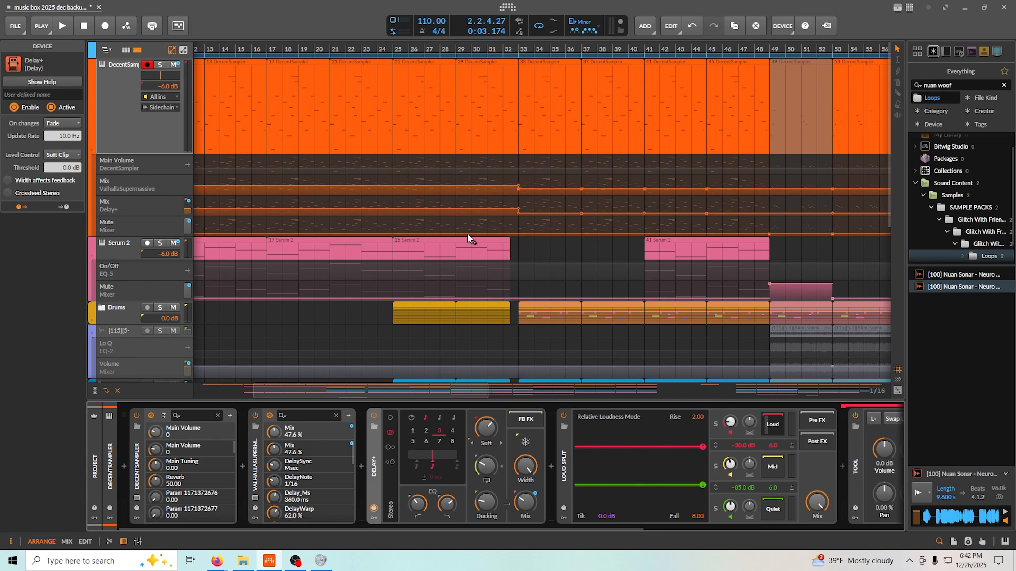
Step: Review the rest of the DecentSampler effects chain, from Loud Split and Tool to EQ+
{"action": "left_click_drag", "start_coordinate": [662, 491], "coordinate": [383, 487]}
{"action": "left_click_drag", "start_coordinate": [715, 480], "coordinate": [618, 482]}
{"action": "left_click_drag", "start_coordinate": [152, 474], "coordinate": [311, 470]}
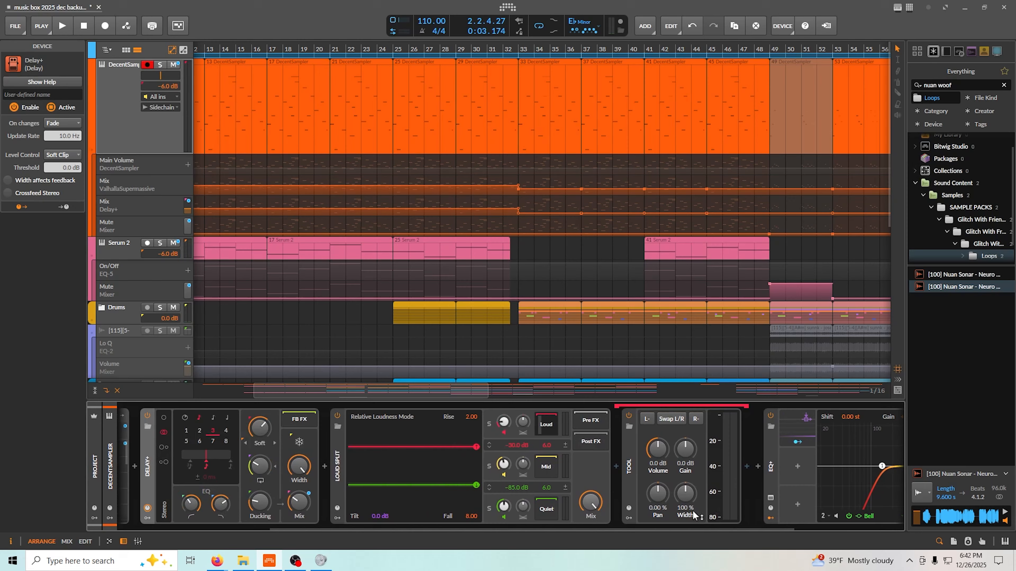
{"action": "left_click_drag", "start_coordinate": [694, 516], "coordinate": [439, 430]}
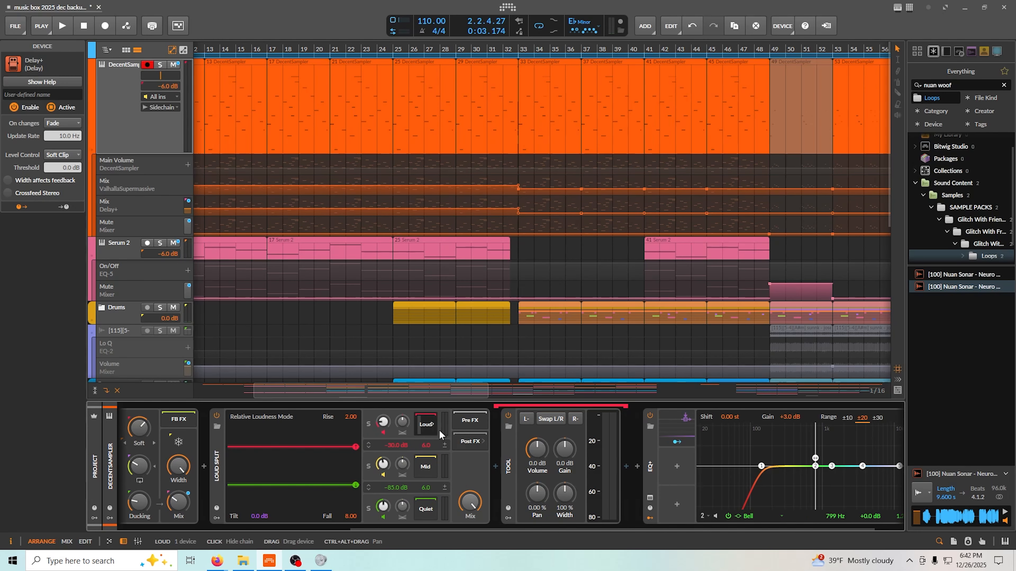
{"action": "left_click_drag", "start_coordinate": [564, 497], "coordinate": [520, 490]}
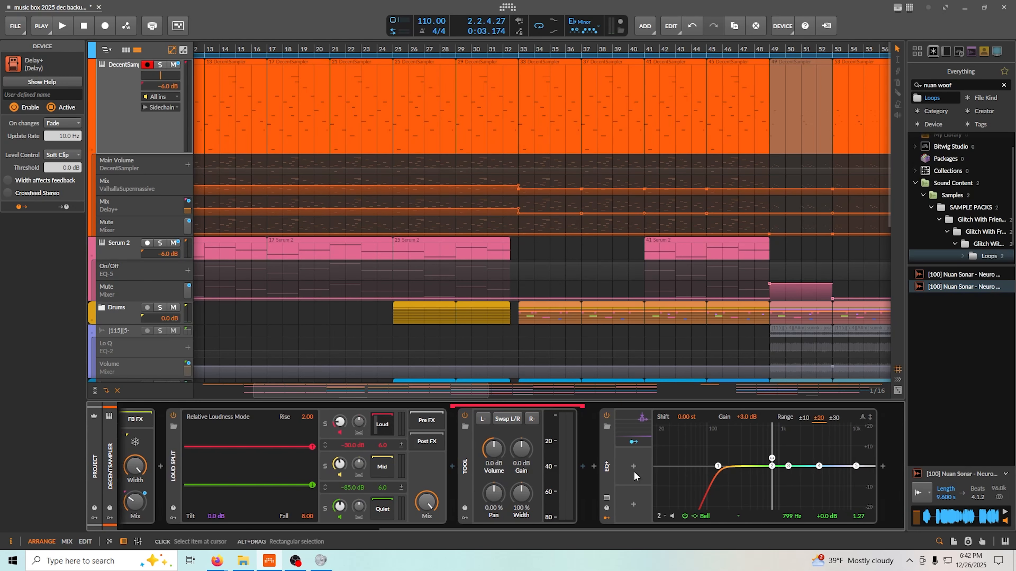
{"action": "left_click", "coordinate": [606, 468]}
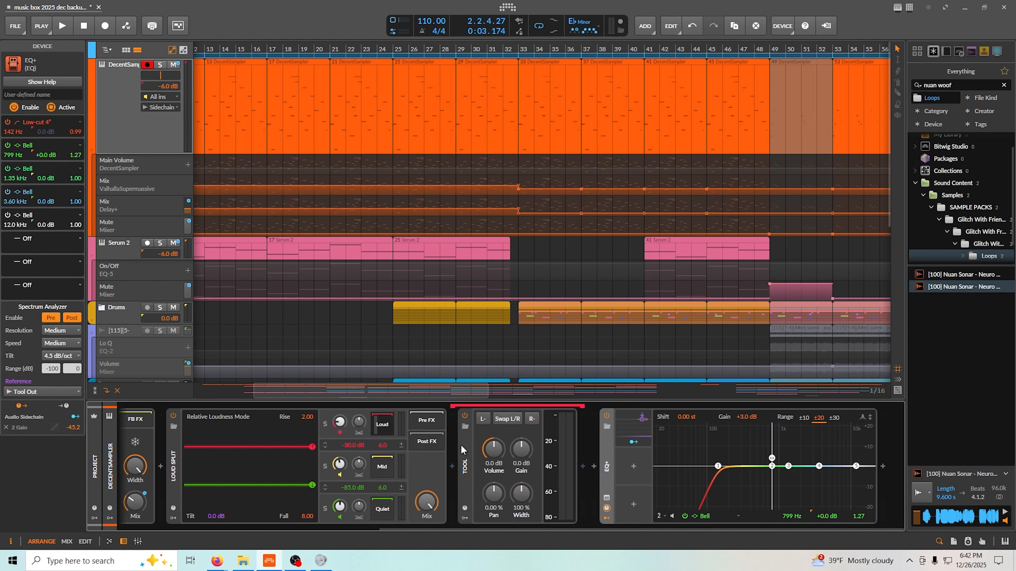
Step: Play the DecentSampler part while examining the Audio Sidechain modulator on EQ+, stop playback and collapse the modulator
{"action": "left_click", "coordinate": [60, 27]}
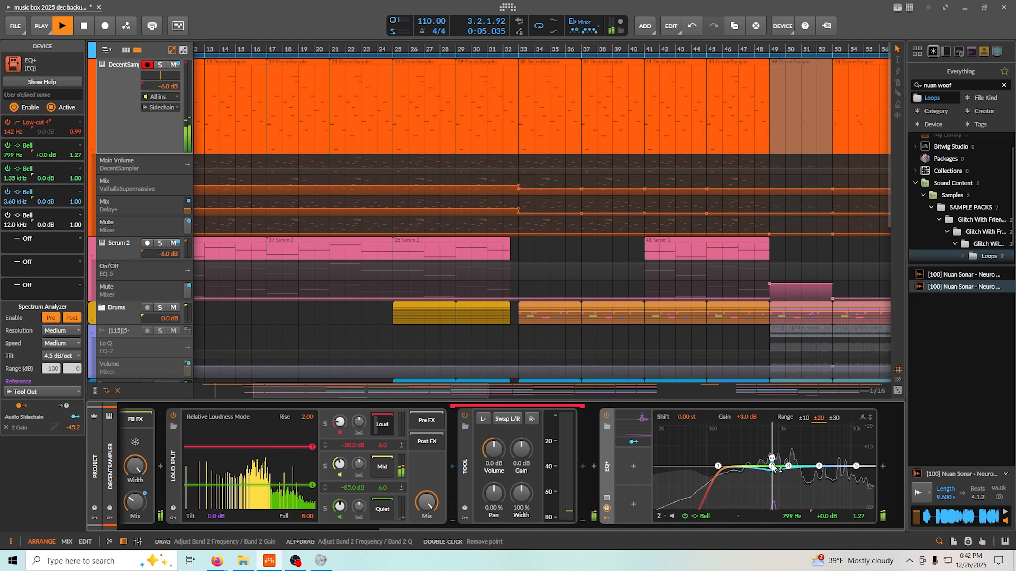
{"action": "left_click", "coordinate": [638, 443]}
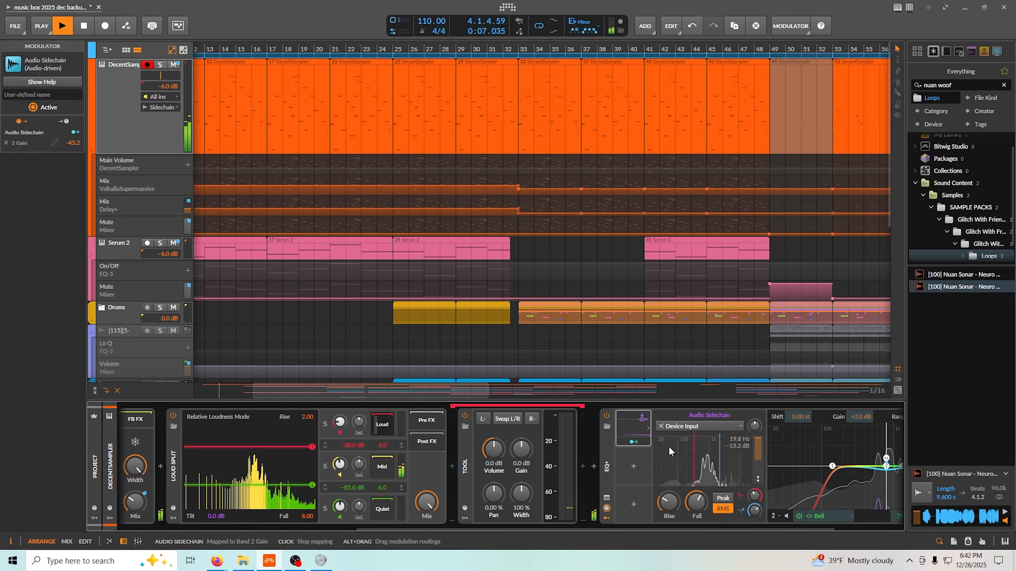
{"action": "left_click", "coordinate": [83, 27]}
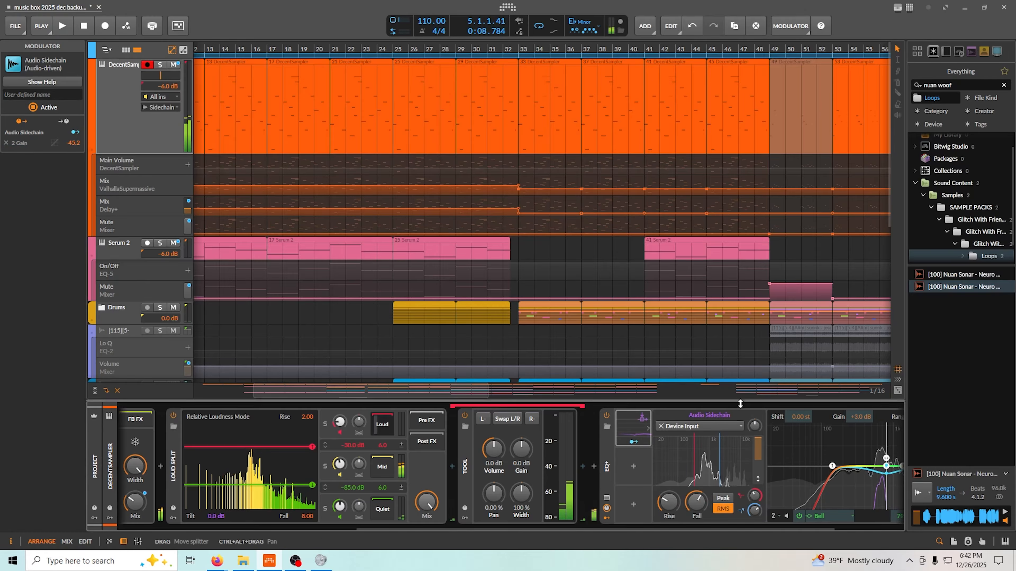
{"action": "left_click_drag", "start_coordinate": [628, 467], "coordinate": [514, 468]}
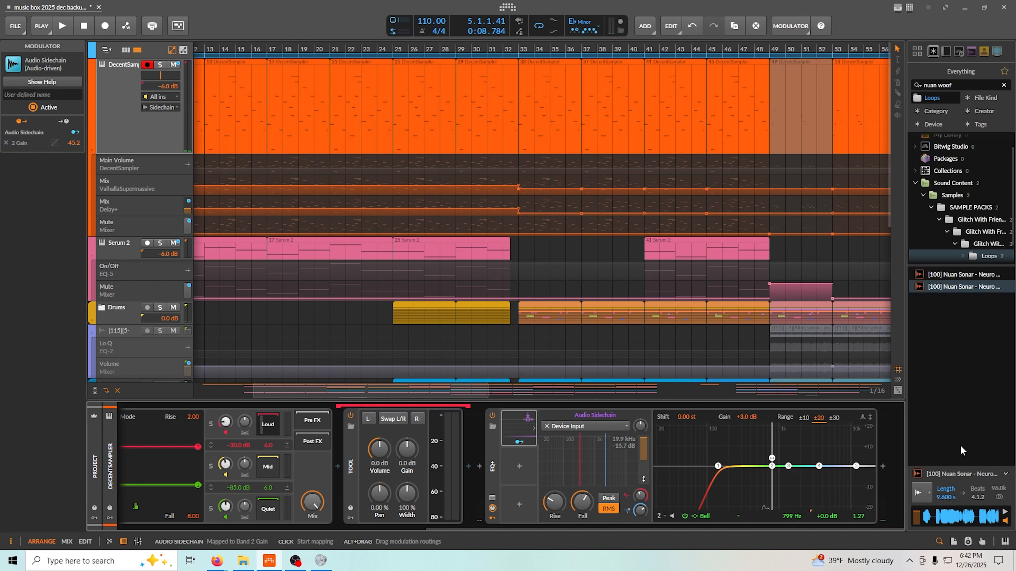
{"action": "left_click", "coordinate": [518, 427]}
Step: Solo the Serum 2 track and briefly play it from position 8.4.1, just before its first clip
{"action": "scroll", "coordinate": [272, 329], "scroll_direction": "down", "scroll_amount": 5}
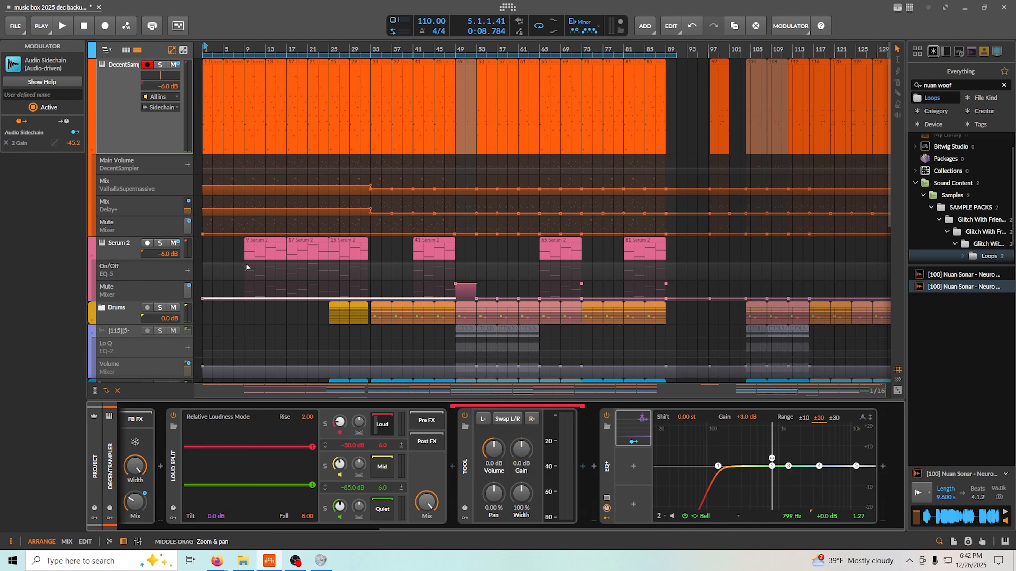
{"action": "left_click", "coordinate": [242, 246]}
{"action": "left_click", "coordinate": [160, 242]}
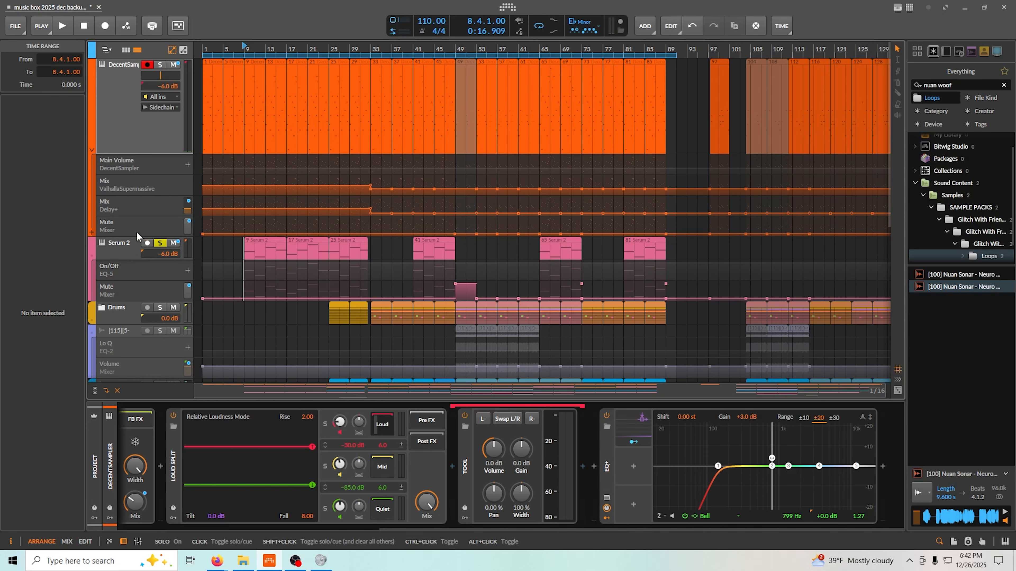
{"action": "key", "text": "space"}
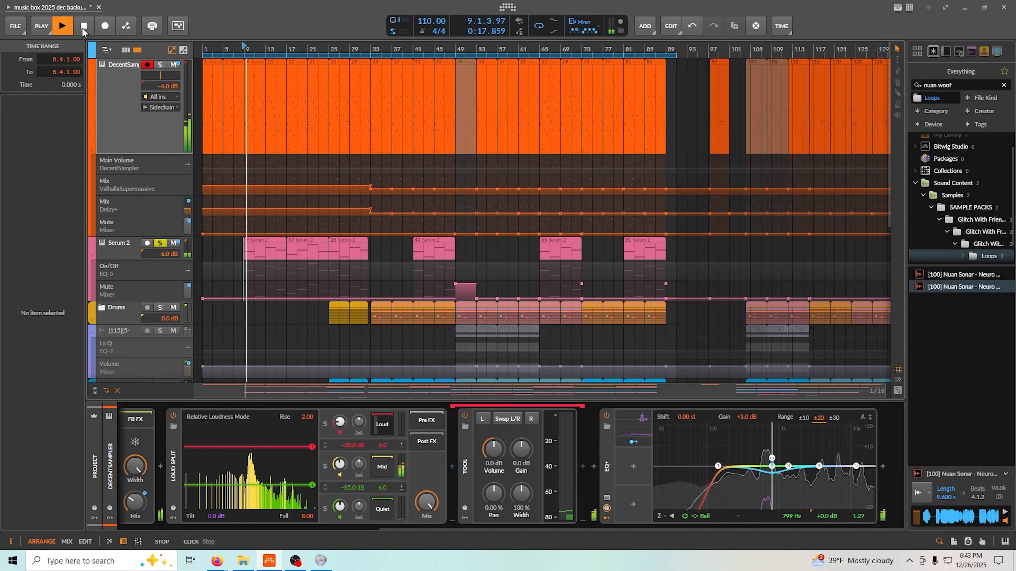
{"action": "left_click", "coordinate": [84, 29]}
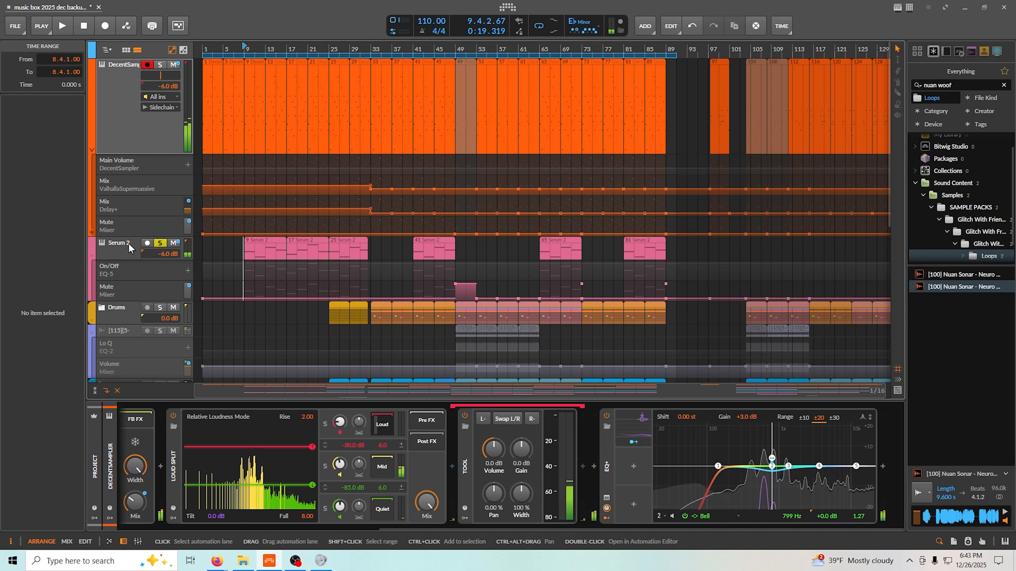
Step: Select the Serum 2 track, view the preset in its plug-in window and close the window
{"action": "left_click", "coordinate": [125, 255]}
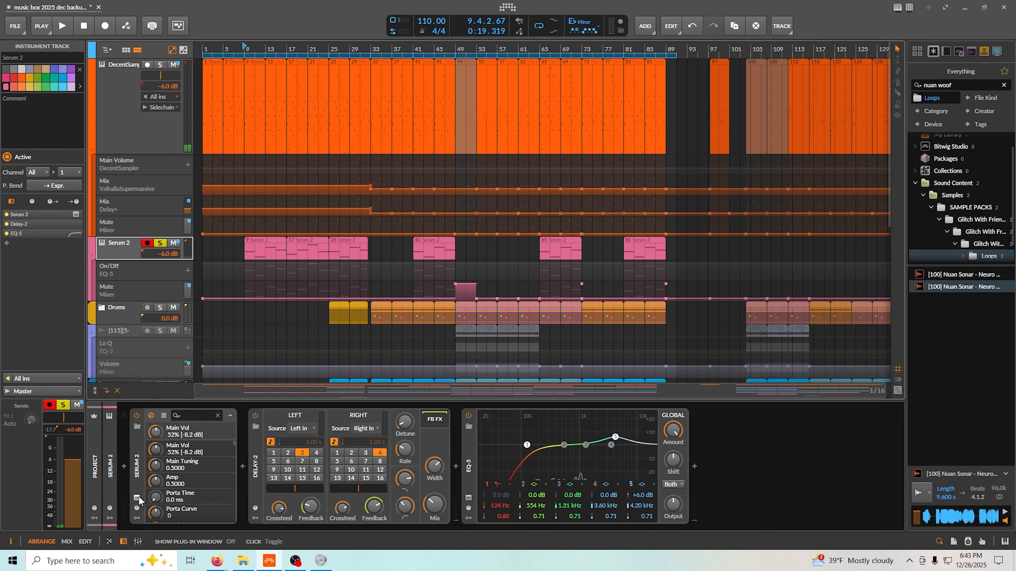
{"action": "left_click", "coordinate": [136, 498]}
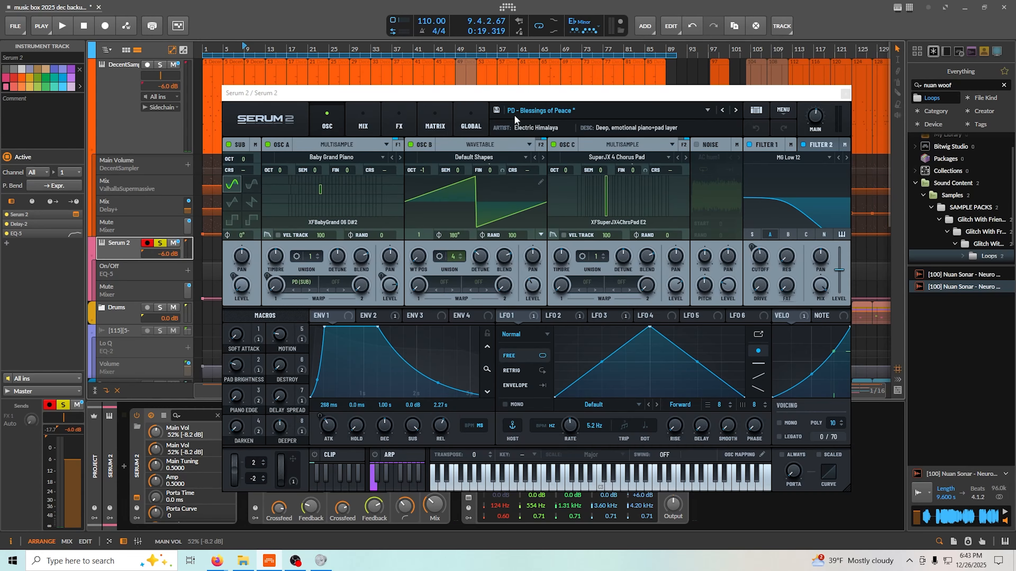
{"action": "left_click", "coordinate": [845, 95]}
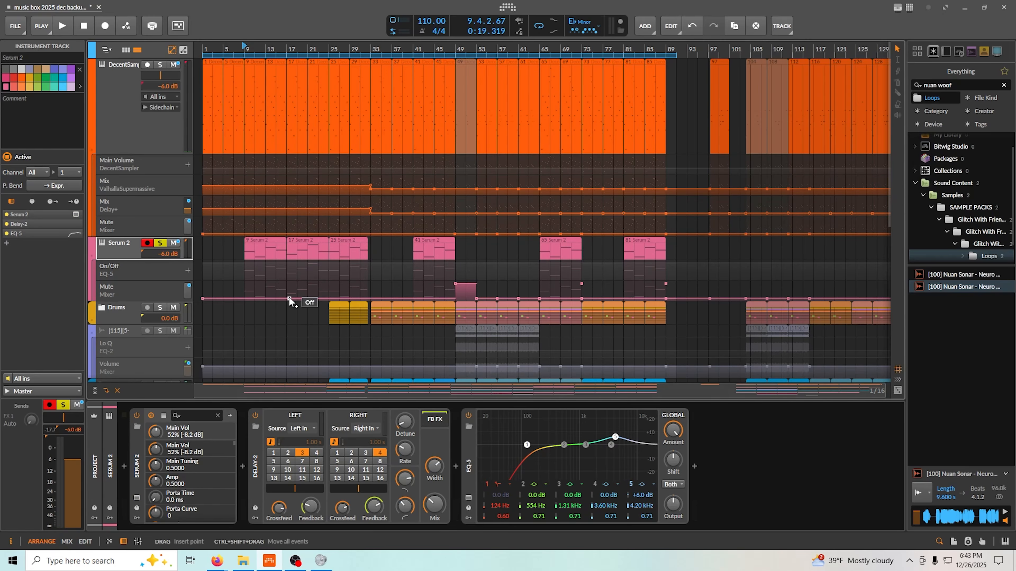
Step: Find the upper Phase-4 track below the Bass group and select its first clip at bar 9
{"action": "scroll", "coordinate": [295, 297], "scroll_direction": "down", "scroll_amount": 3}
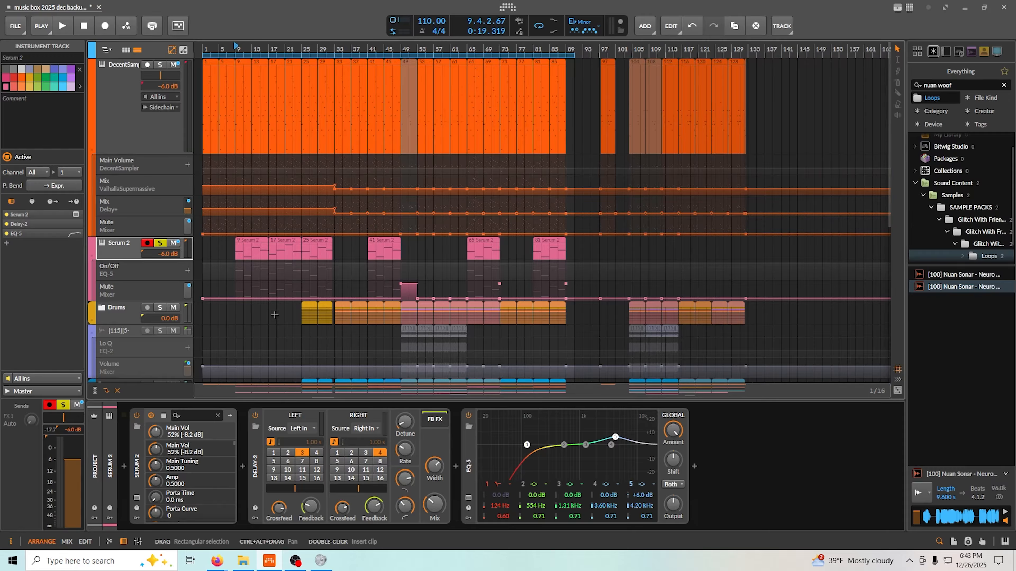
{"action": "scroll", "coordinate": [274, 315], "scroll_direction": "down", "scroll_amount": 3}
{"action": "scroll", "coordinate": [245, 288], "scroll_direction": "up", "scroll_amount": 3}
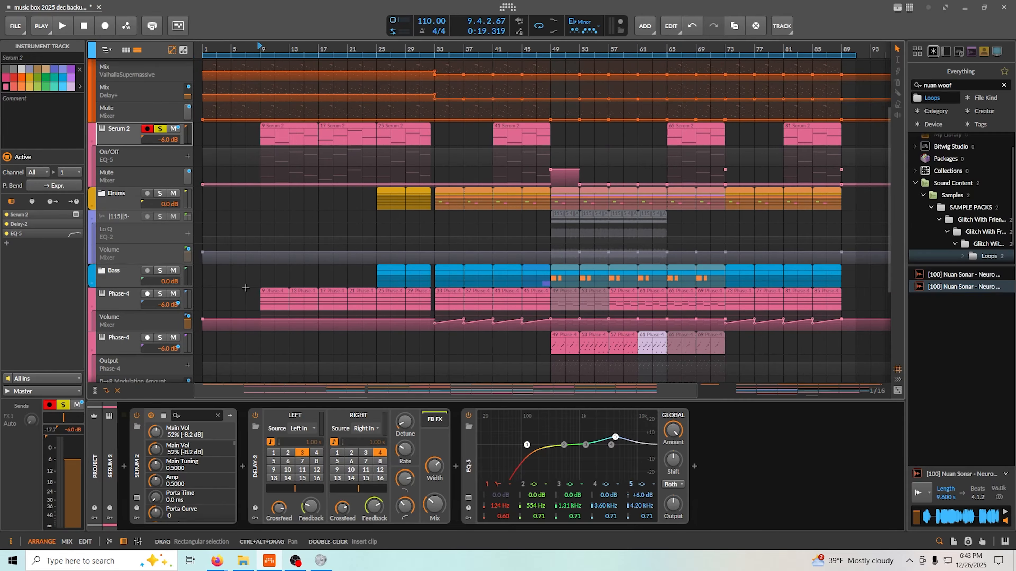
{"action": "scroll", "coordinate": [245, 288], "scroll_direction": "down", "scroll_amount": 1}
{"action": "scroll", "coordinate": [246, 288], "scroll_direction": "up", "scroll_amount": 1}
{"action": "scroll", "coordinate": [245, 288], "scroll_direction": "down", "scroll_amount": 1}
{"action": "left_click", "coordinate": [265, 242]}
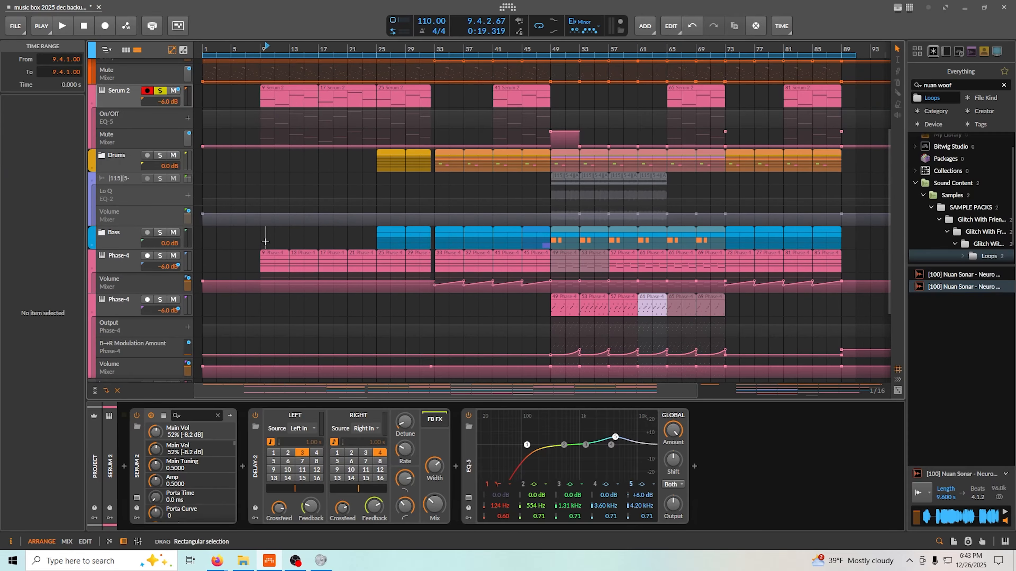
{"action": "left_click", "coordinate": [279, 255]}
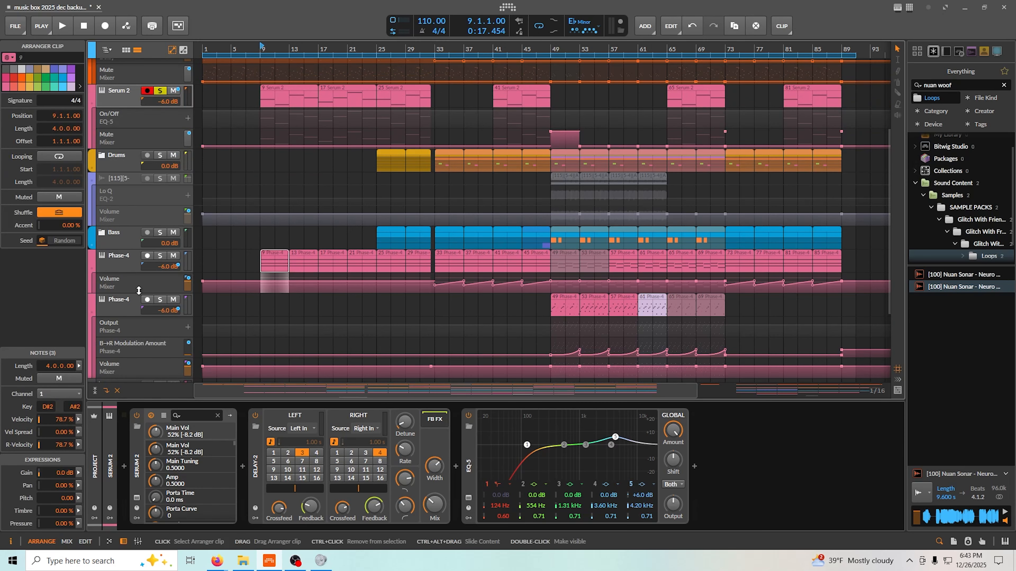
Step: Show the upper Phase-4 track's device chain and examine its nested FX chain with Convolution and EQ-2
{"action": "left_click", "coordinate": [125, 264]}
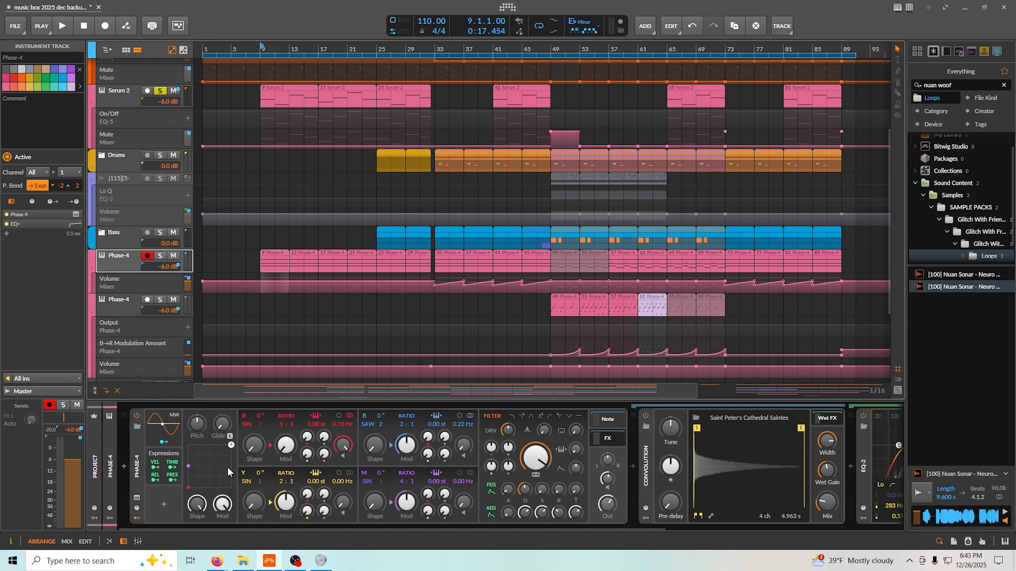
{"action": "scroll", "coordinate": [527, 473], "scroll_direction": "right", "scroll_amount": 5}
{"action": "left_click", "coordinate": [393, 442]}
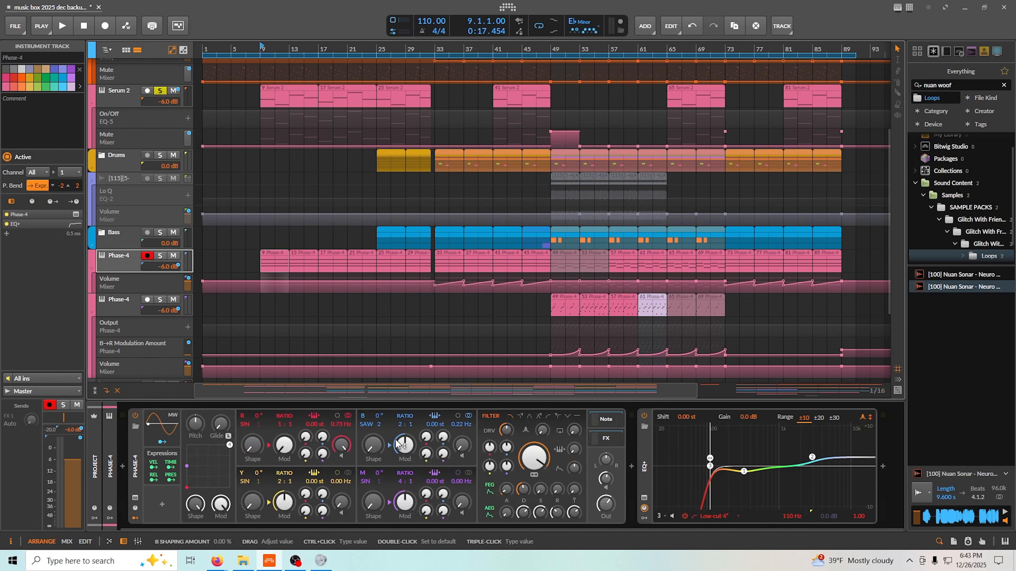
{"action": "left_click", "coordinate": [604, 438]}
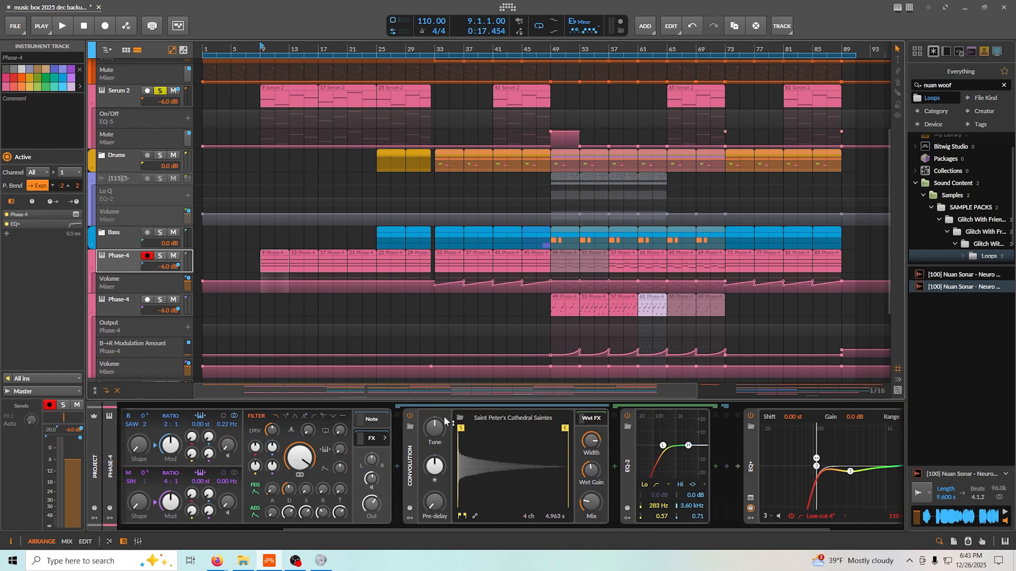
Step: Examine the upper Phase-4's Convolution effects and display its note FX chain with the DH-Arp Temp arpeggiator
{"action": "left_click", "coordinate": [590, 418]}
{"action": "left_click", "coordinate": [590, 419]}
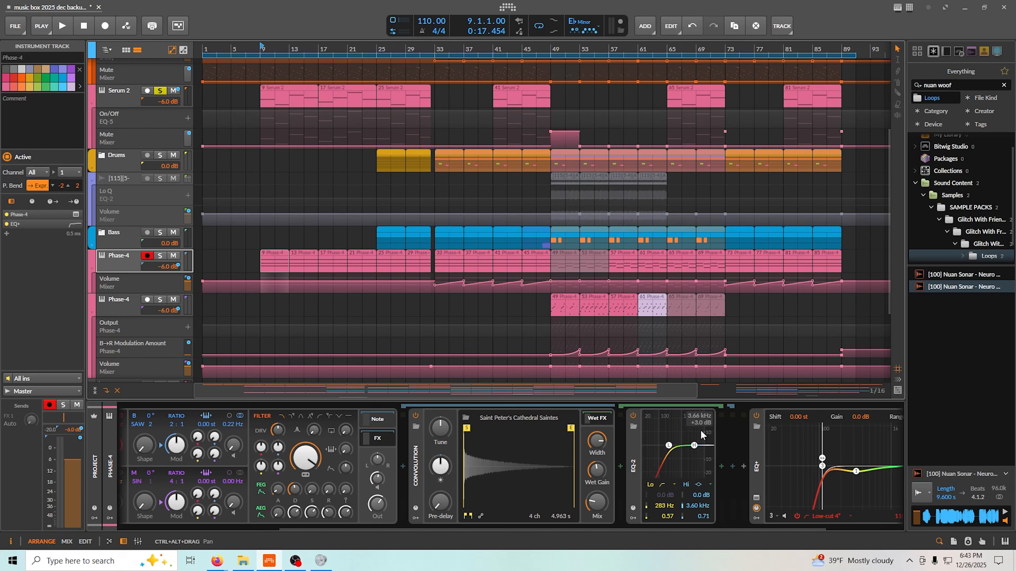
{"action": "left_click", "coordinate": [375, 419]}
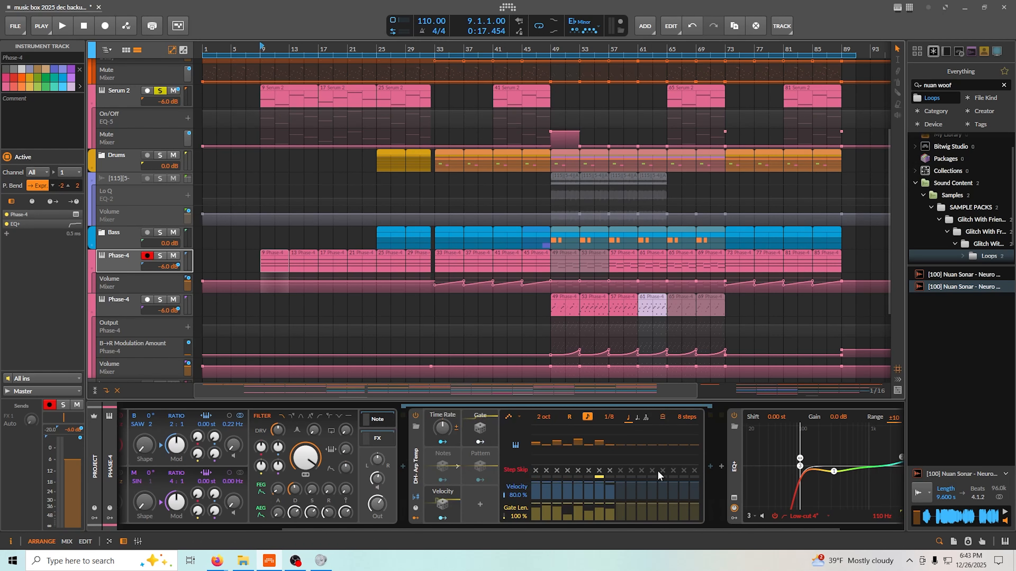
Step: Solo the upper Phase-4 track, play it from bar 9 and take the pink Serum 2 track out of solo
{"action": "left_click", "coordinate": [161, 255]}
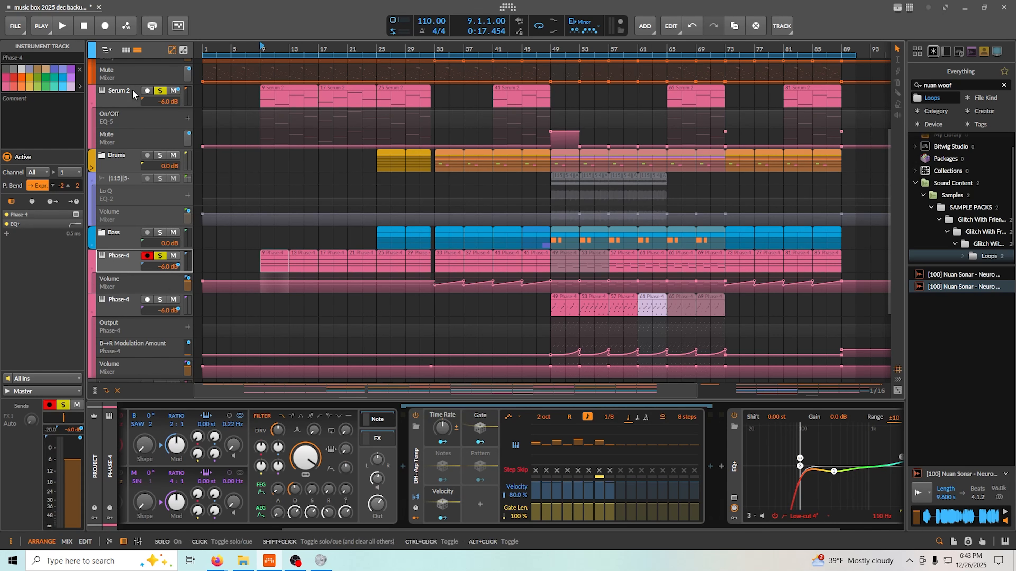
{"action": "left_click", "coordinate": [59, 29]}
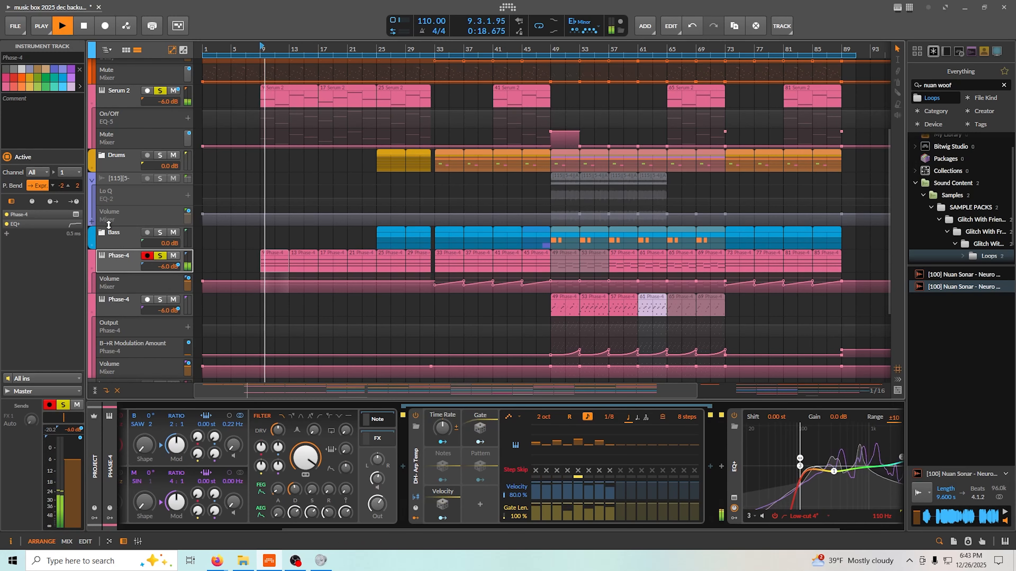
{"action": "left_click", "coordinate": [160, 91]}
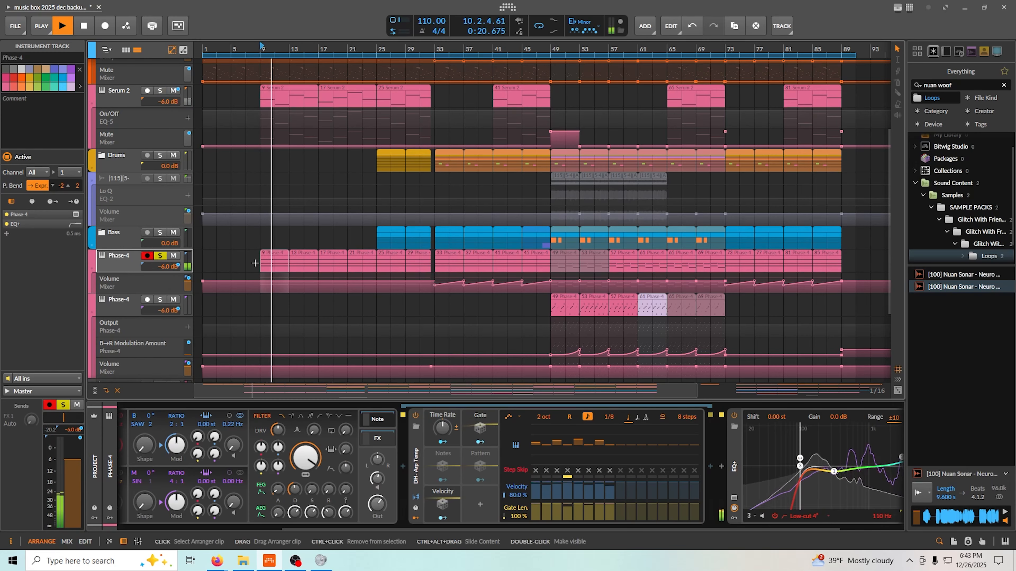
Step: Examine the EQ+ low-cut curve on the playing Phase-4 track, then unsolo the track and stop playback
{"action": "left_click", "coordinate": [256, 281]}
{"action": "scroll", "coordinate": [712, 484], "scroll_direction": "right", "scroll_amount": 2}
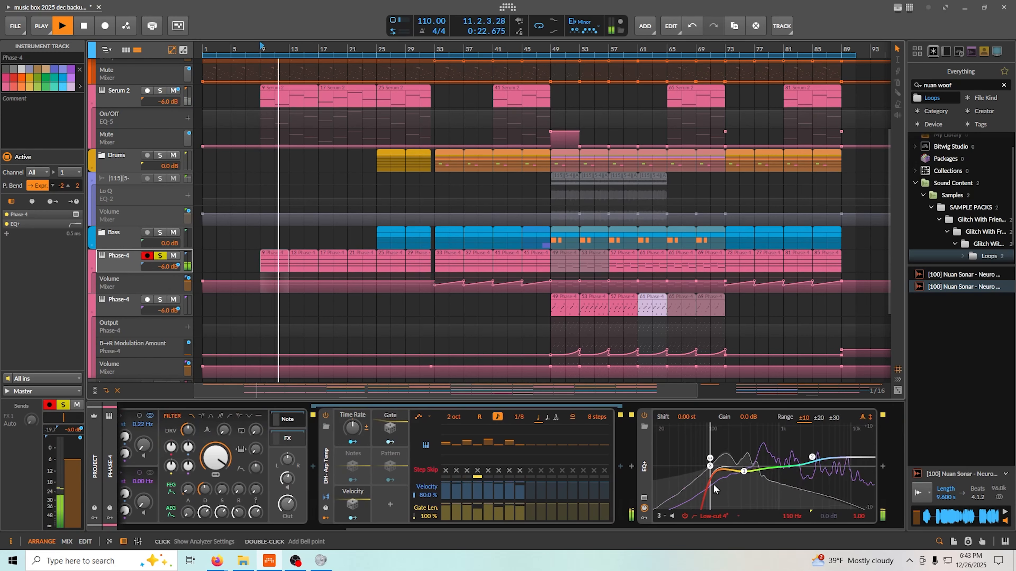
{"action": "left_click", "coordinate": [711, 467]}
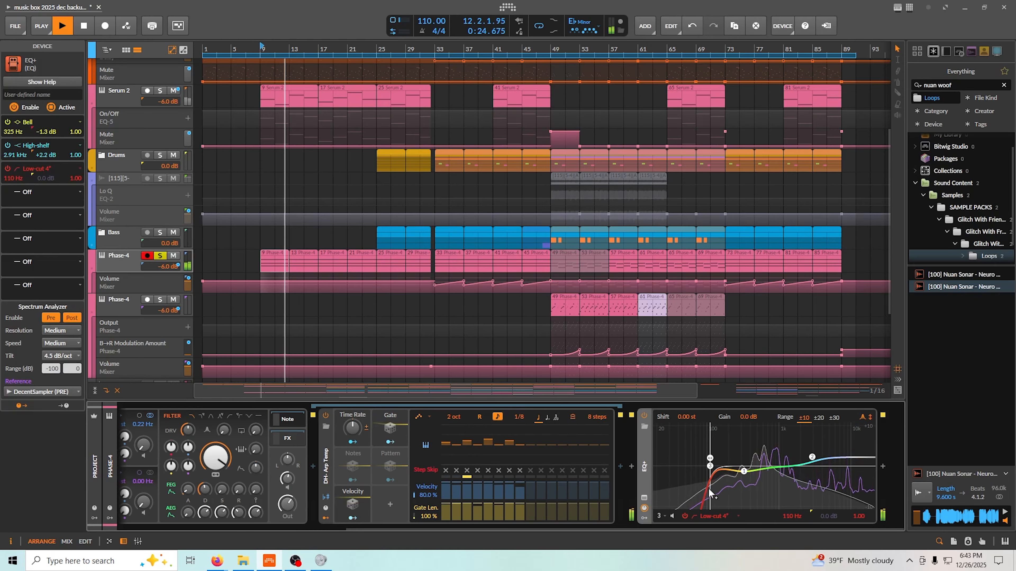
{"action": "scroll", "coordinate": [394, 187], "scroll_direction": "up", "scroll_amount": 3}
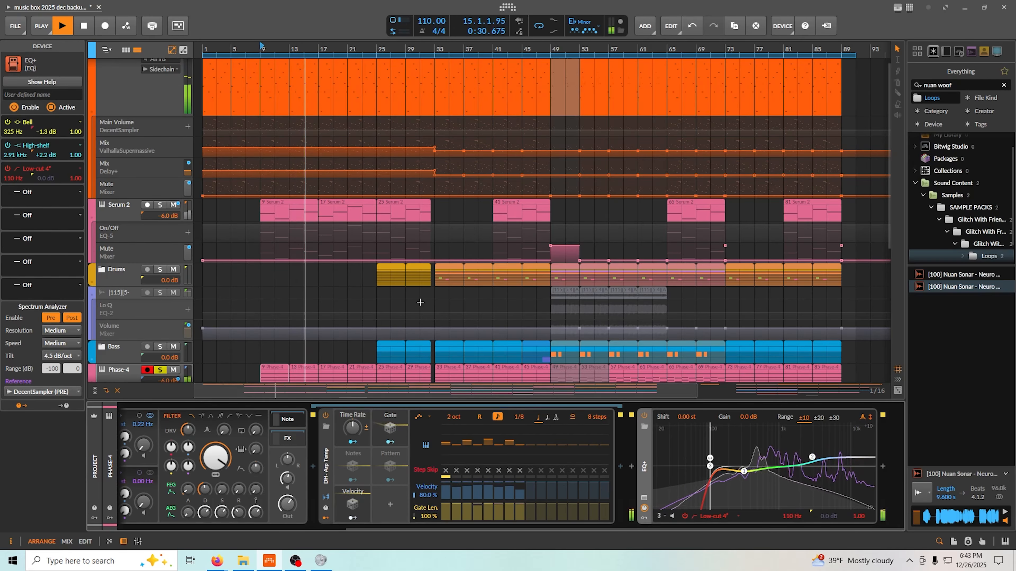
{"action": "scroll", "coordinate": [468, 290], "scroll_direction": "down", "scroll_amount": 2}
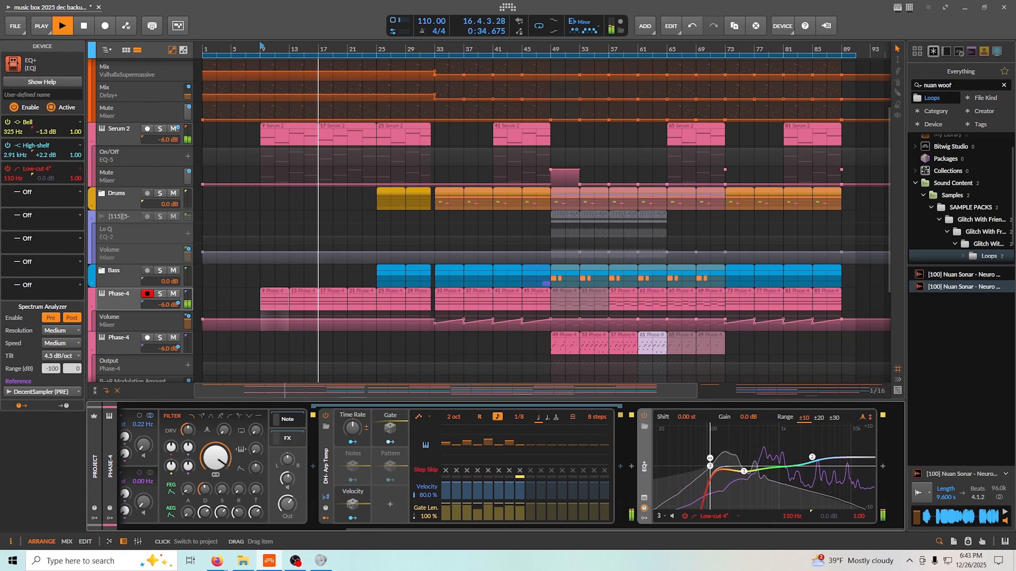
{"action": "left_click", "coordinate": [85, 26]}
Step: Expand the Bass and Drums groups to show their individual tracks in the arranger
{"action": "scroll", "coordinate": [379, 223], "scroll_direction": "down", "scroll_amount": 4}
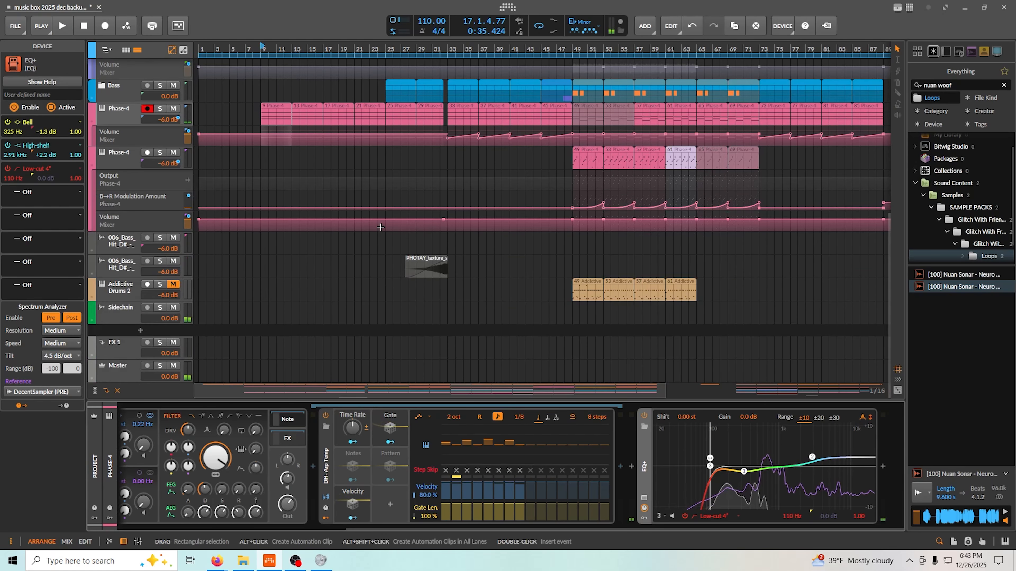
{"action": "scroll", "coordinate": [379, 223], "scroll_direction": "up", "scroll_amount": 6}
{"action": "scroll", "coordinate": [331, 318], "scroll_direction": "down", "scroll_amount": 2}
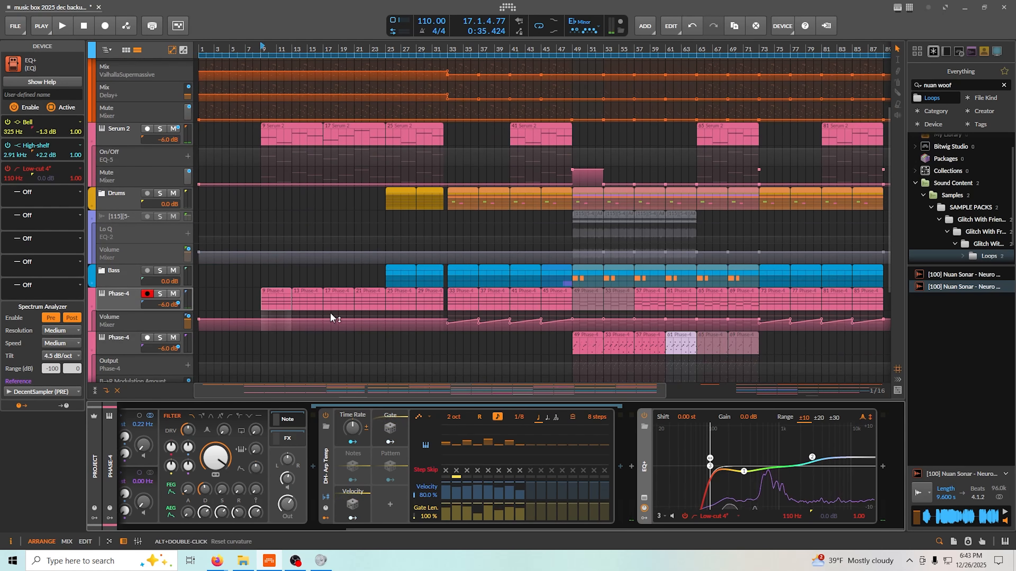
{"action": "left_click", "coordinate": [103, 272]}
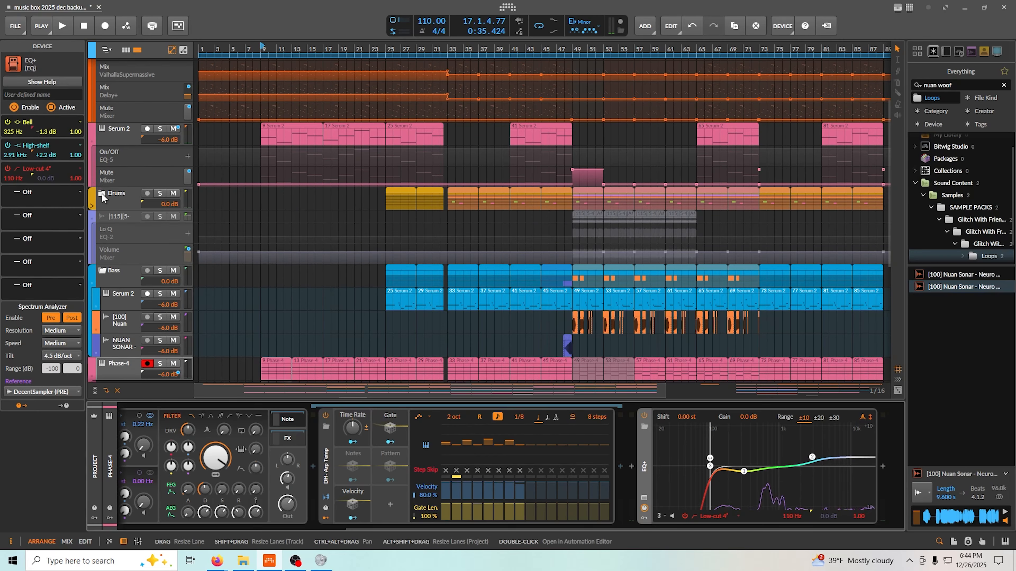
{"action": "left_click", "coordinate": [102, 197]}
{"action": "left_click", "coordinate": [102, 194]}
{"action": "scroll", "coordinate": [379, 242], "scroll_direction": "down", "scroll_amount": 5}
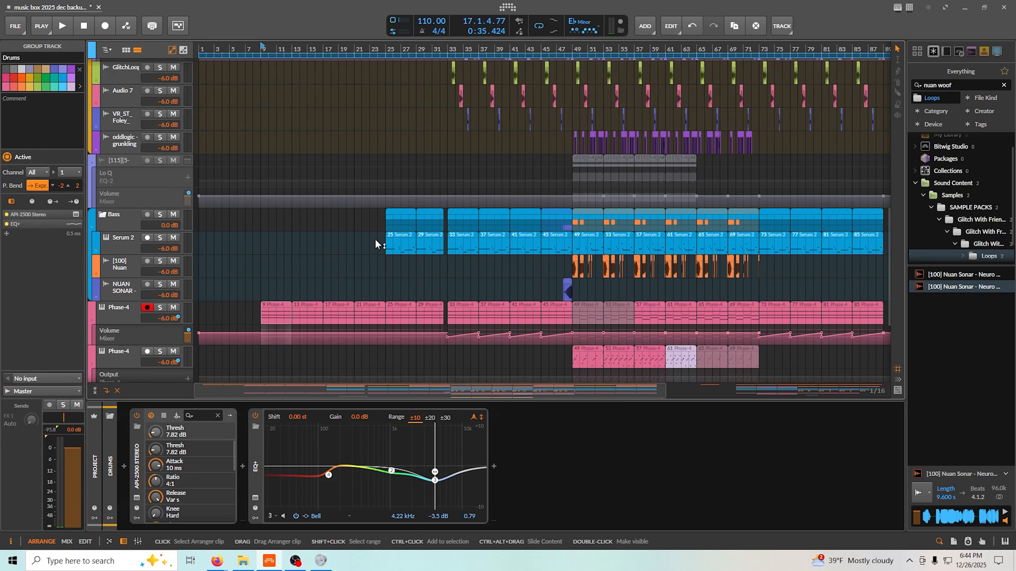
Step: Solo the Serum 2 track inside the Bass group and play it from 24.3.3, just before its first clip
{"action": "scroll", "coordinate": [385, 294], "scroll_direction": "up", "scroll_amount": 5}
{"action": "left_click", "coordinate": [386, 294]}
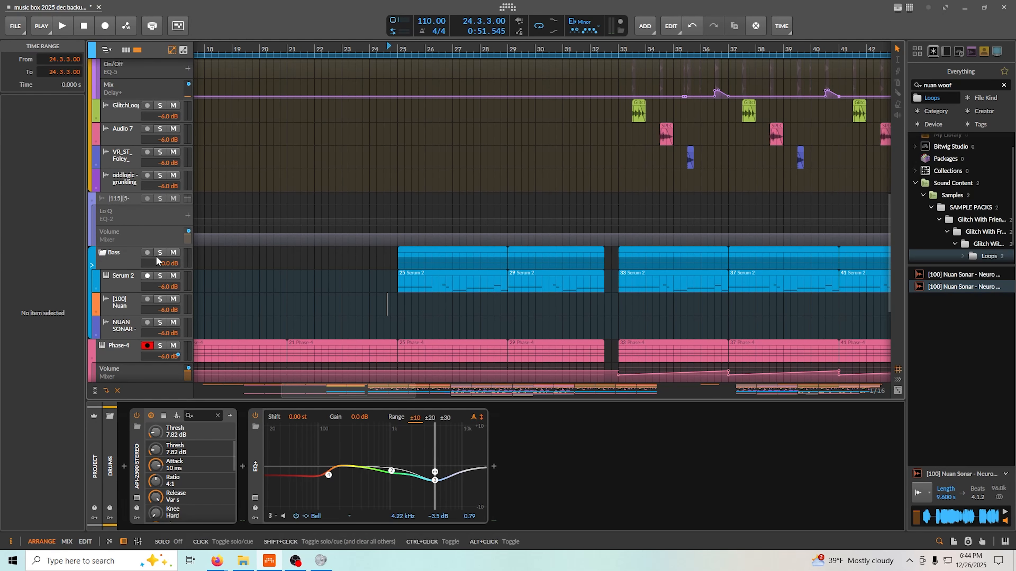
{"action": "left_click", "coordinate": [159, 282]}
{"action": "left_click", "coordinate": [159, 279]}
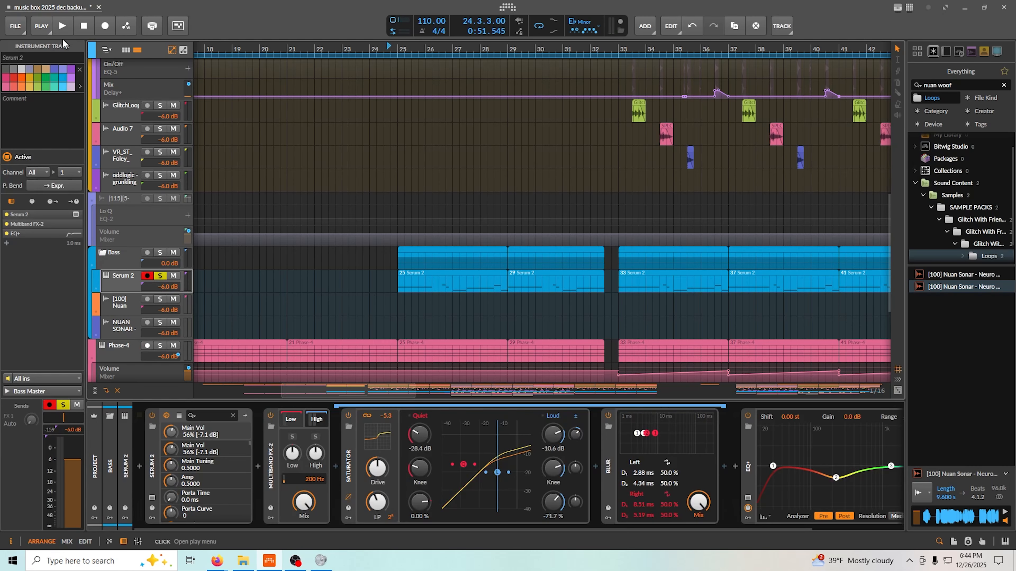
{"action": "key", "text": "space"}
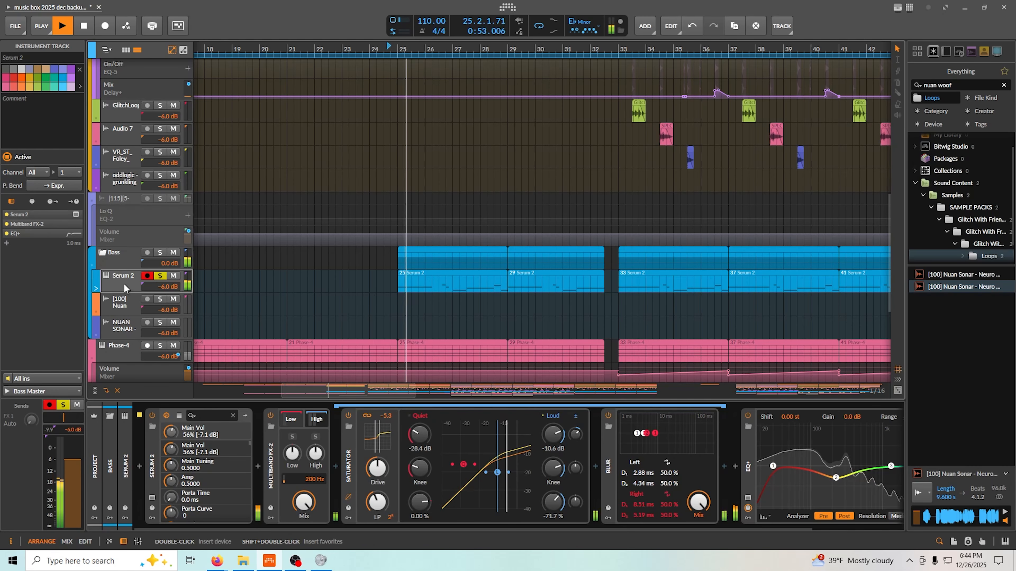
Step: Open the bass Serum 2 window, locate the 808 - Decomposed preset under Factory, Bass, 808, and stop playback
{"action": "left_click", "coordinate": [152, 498]}
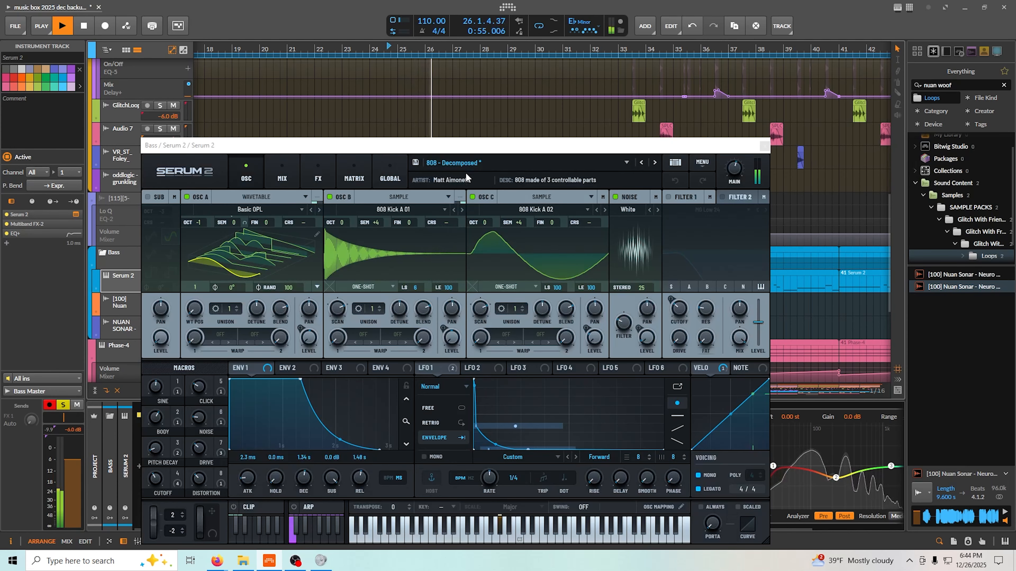
{"action": "left_click", "coordinate": [463, 164]}
{"action": "mouse_move", "coordinate": [486, 180]}
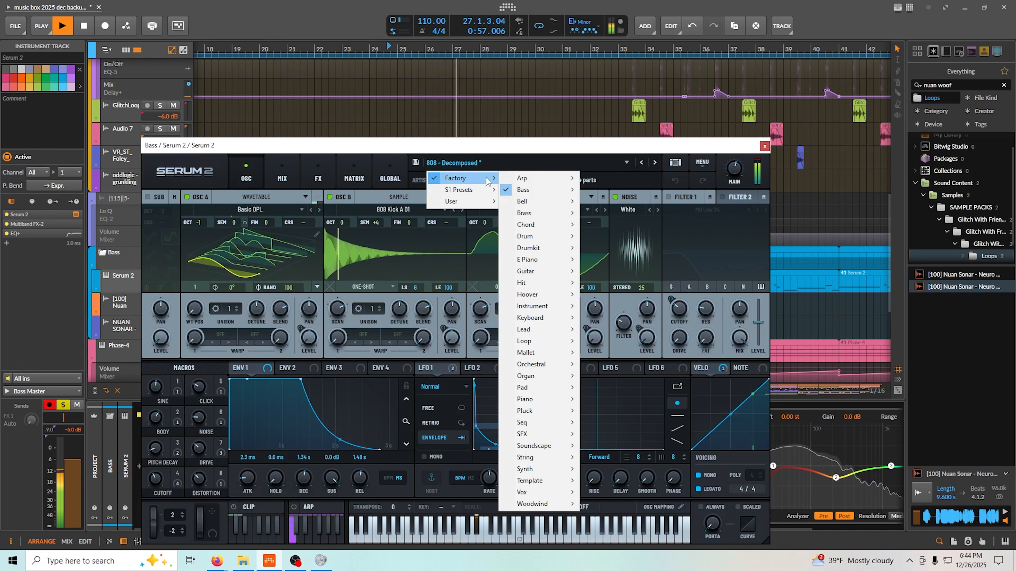
{"action": "mouse_move", "coordinate": [556, 191]}
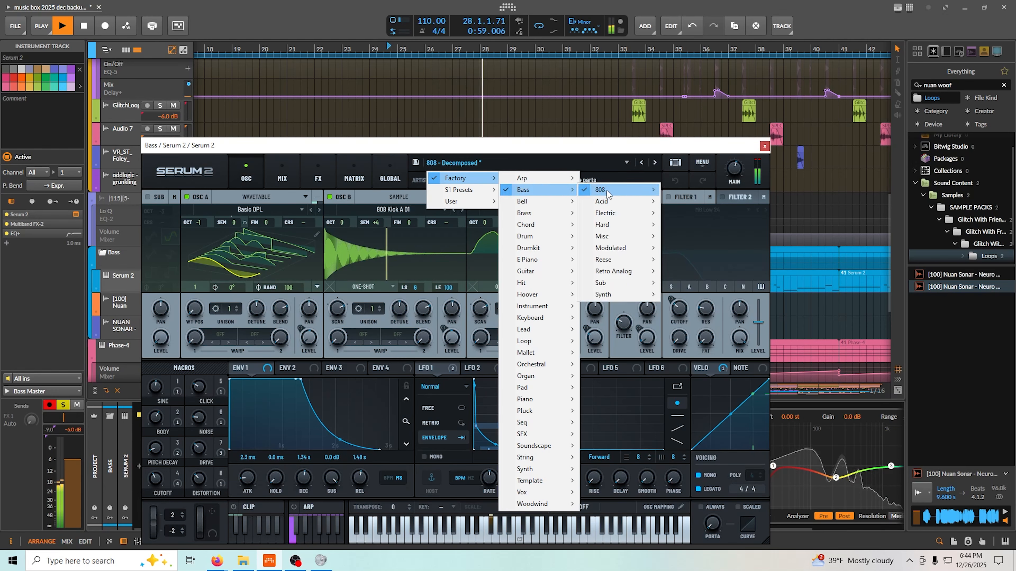
{"action": "mouse_move", "coordinate": [608, 192]}
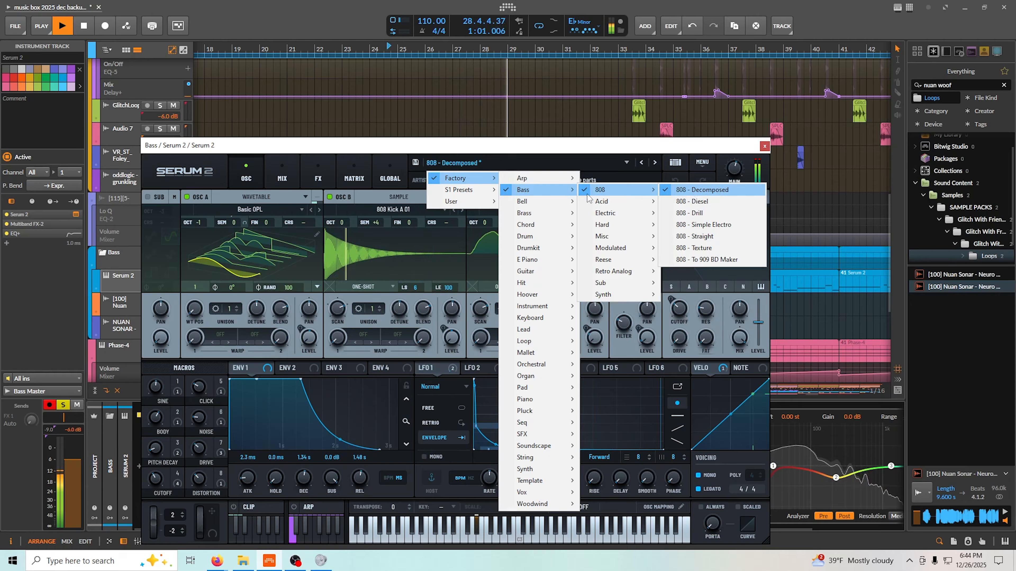
{"action": "left_click", "coordinate": [122, 64]}
{"action": "key", "text": "space"}
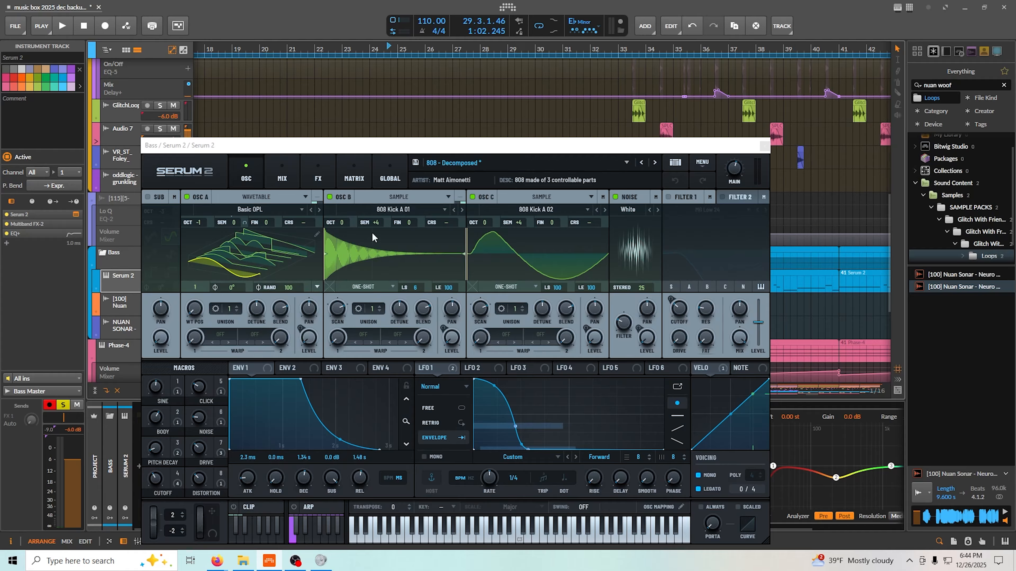
Step: Inspect the Fade Edges options of oscillator B's kick sample, keep oscillator A's 3D wavetable view, and close the Serum 2 window
{"action": "right_click", "coordinate": [357, 247]}
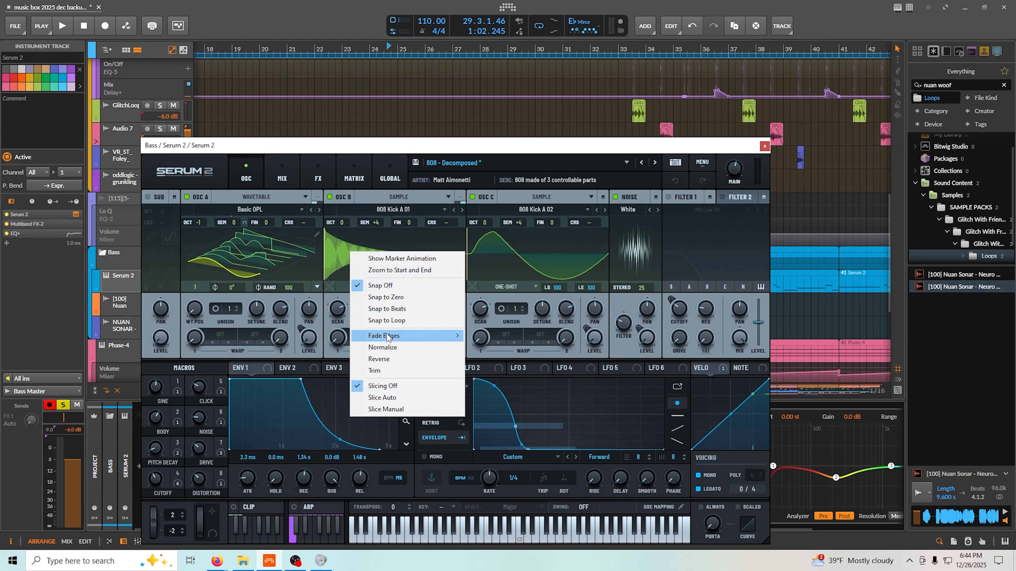
{"action": "left_click", "coordinate": [336, 242]}
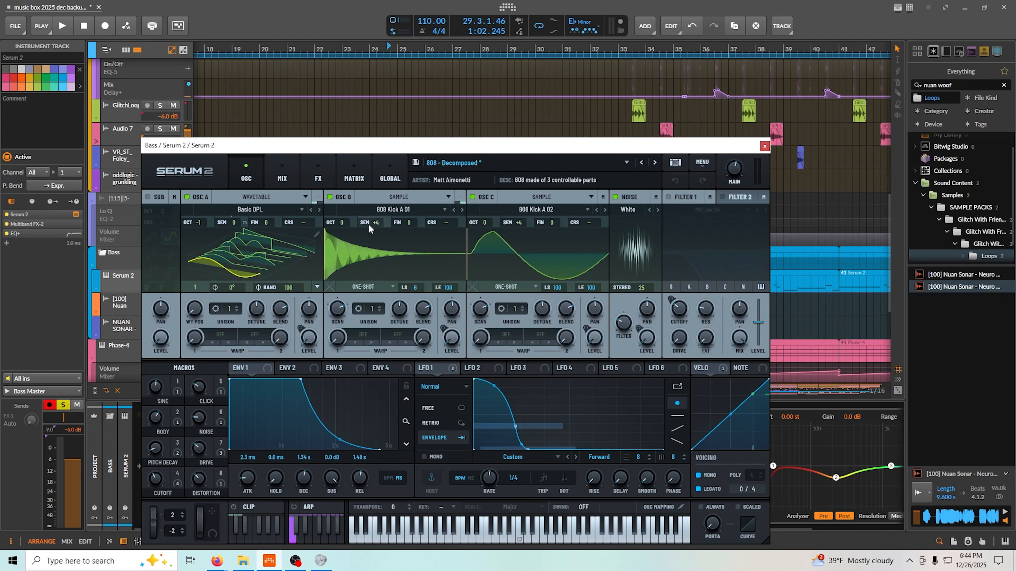
{"action": "right_click", "coordinate": [361, 259]}
{"action": "mouse_move", "coordinate": [419, 333]}
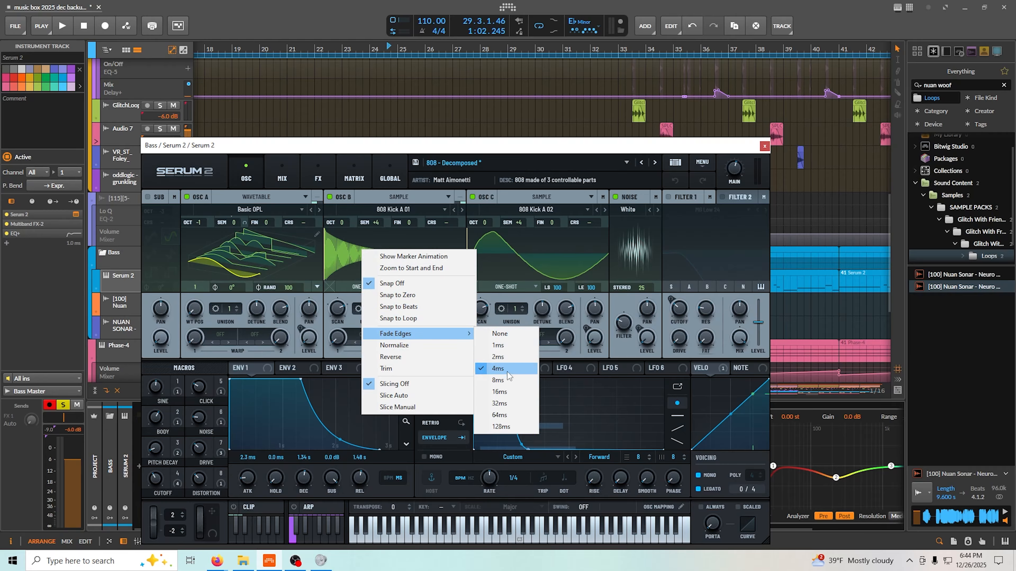
{"action": "left_click", "coordinate": [321, 262]}
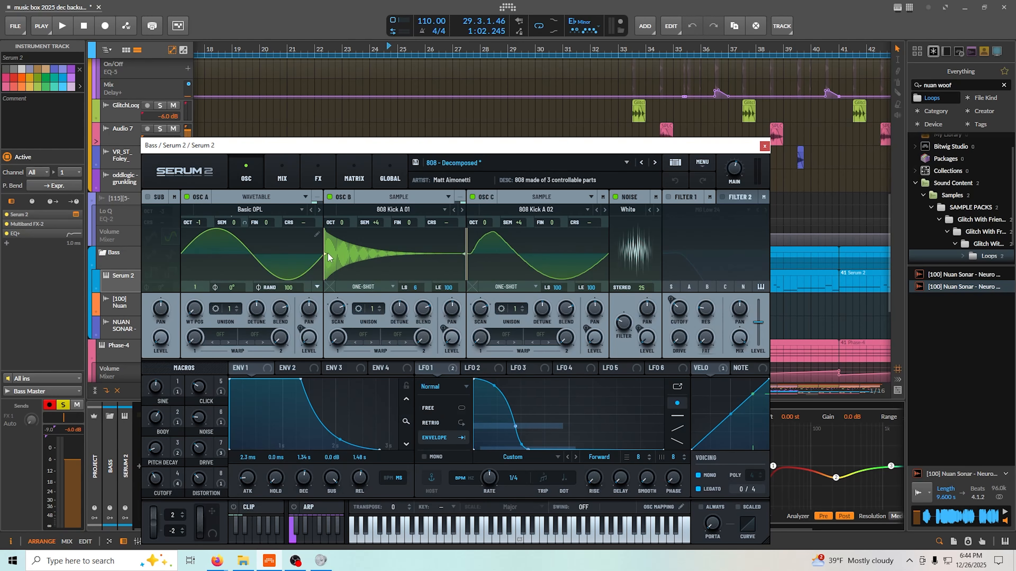
{"action": "left_click", "coordinate": [287, 258]}
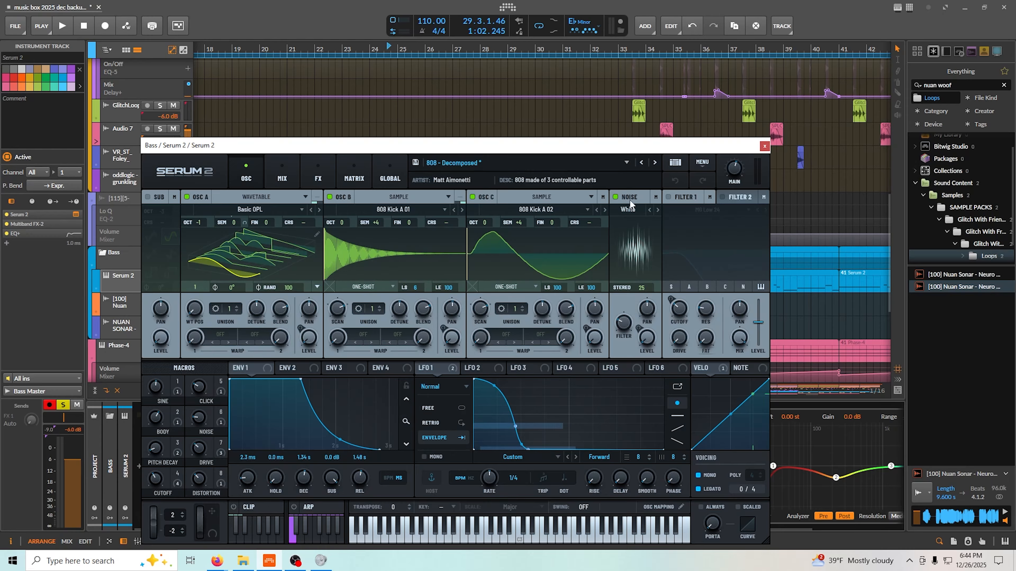
{"action": "left_click", "coordinate": [765, 147]}
Step: Examine the bass track's Multiband FX-2 chains: Tool and EQ+ on the low band, Saturator and Blur on the high band
{"action": "scroll", "coordinate": [720, 164], "scroll_direction": "down", "scroll_amount": 2}
{"action": "left_click_drag", "start_coordinate": [680, 216], "coordinate": [411, 204]}
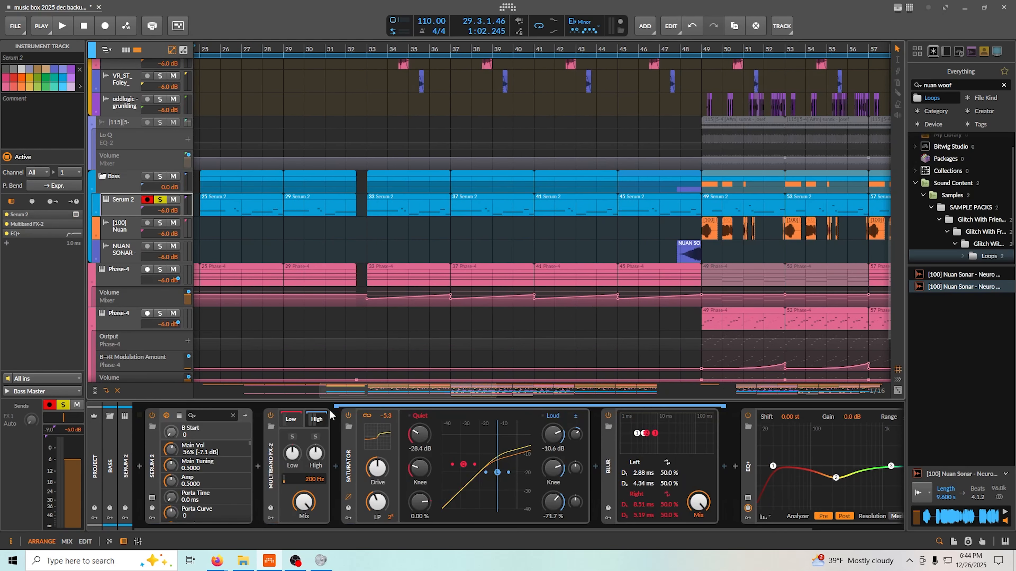
{"action": "left_click", "coordinate": [291, 419]}
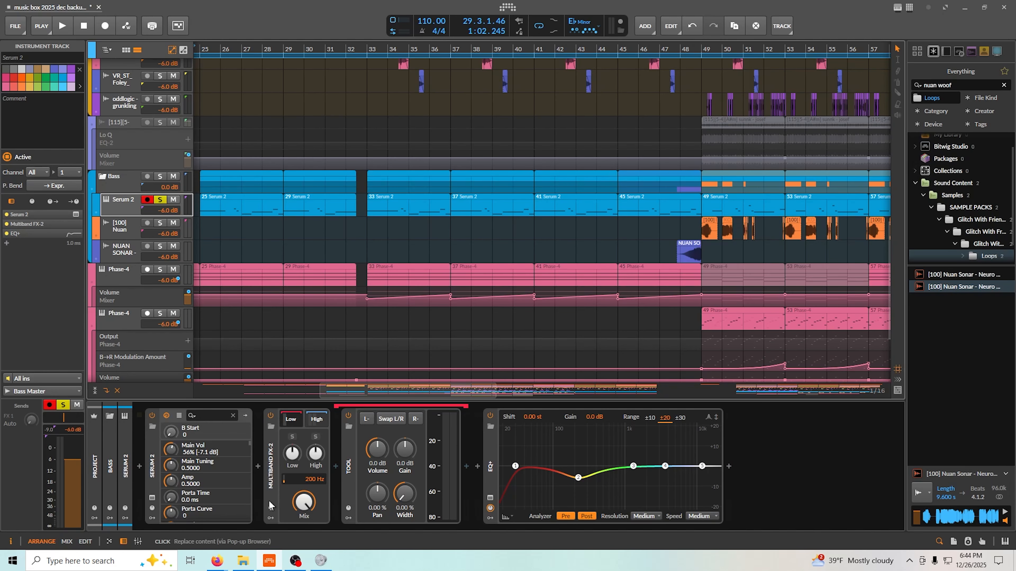
{"action": "mouse_move", "coordinate": [412, 506]}
{"action": "left_mouse_down"}
{"action": "mouse_move", "coordinate": [412, 486]}
{"action": "mouse_move", "coordinate": [405, 514]}
{"action": "left_mouse_up"}
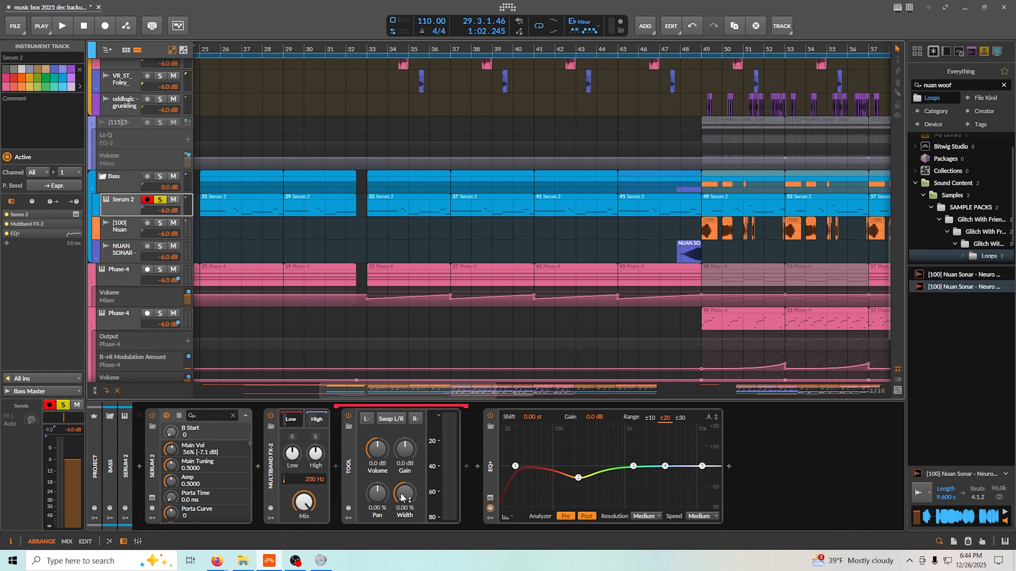
{"action": "left_click", "coordinate": [311, 424]}
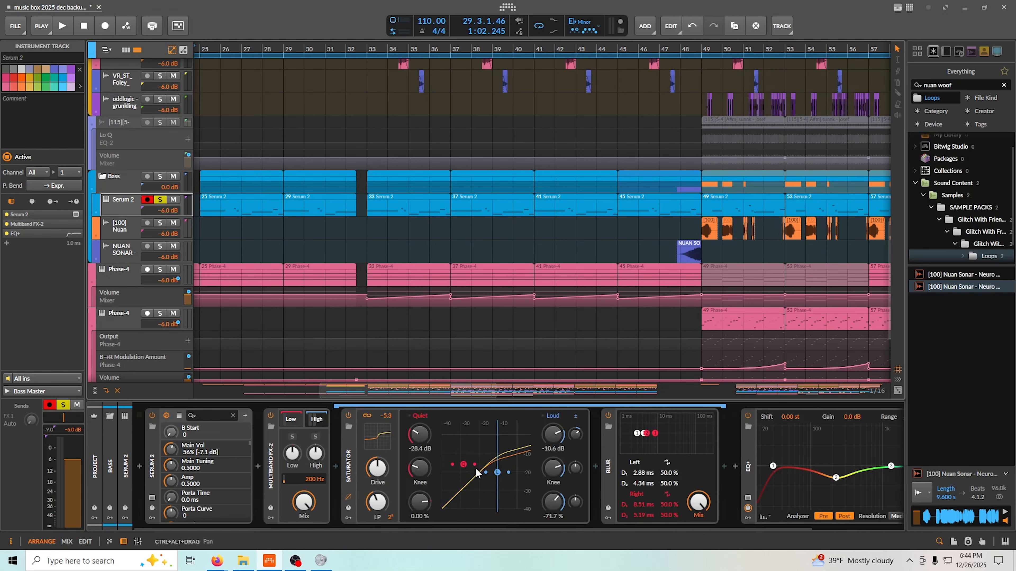
{"action": "scroll", "coordinate": [580, 428], "scroll_direction": "down", "scroll_amount": 3}
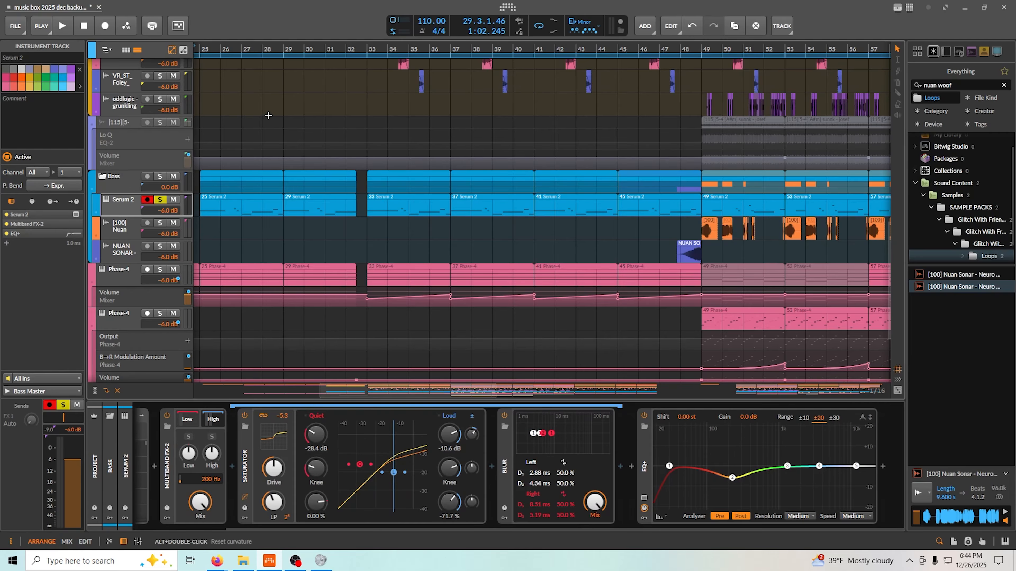
Step: While playing the Serum 2 bass from 24.4.4, solo the Multiband FX-2 high band and bypass its Saturator and Blur
{"action": "scroll", "coordinate": [268, 114], "scroll_direction": "left", "scroll_amount": 5}
{"action": "left_click", "coordinate": [439, 207]}
{"action": "left_click", "coordinate": [439, 206]}
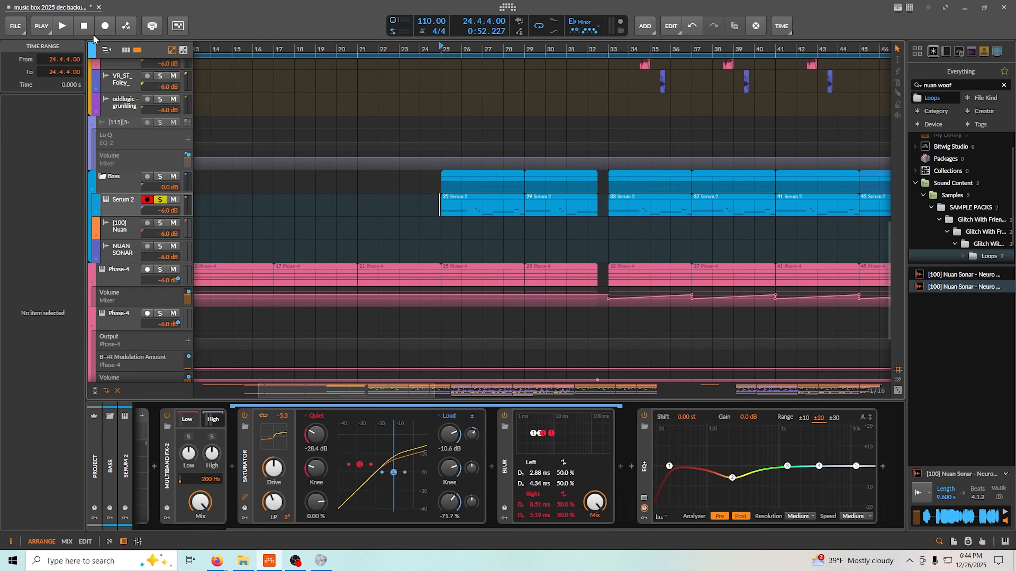
{"action": "left_click", "coordinate": [67, 30]}
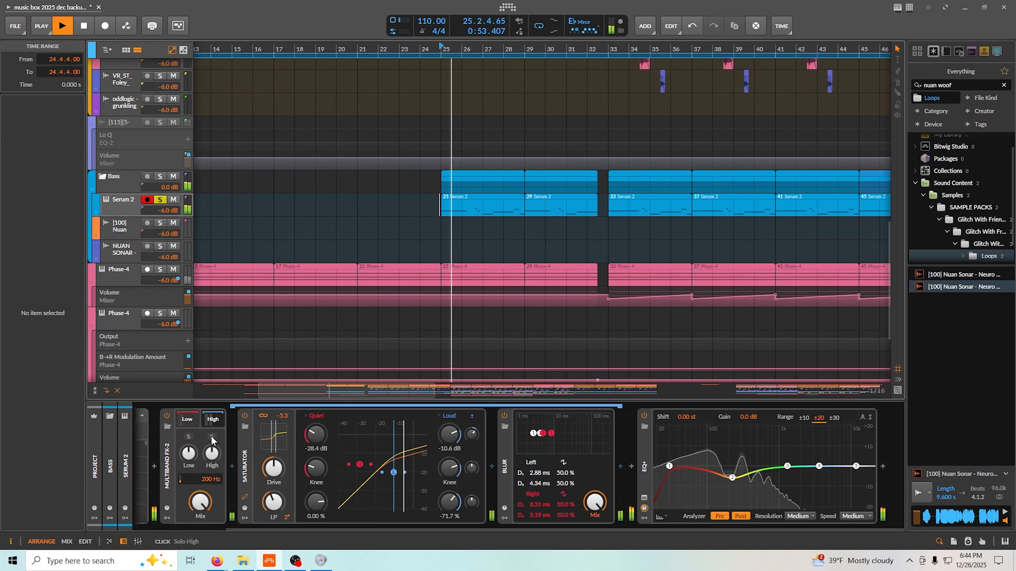
{"action": "left_click", "coordinate": [245, 416]}
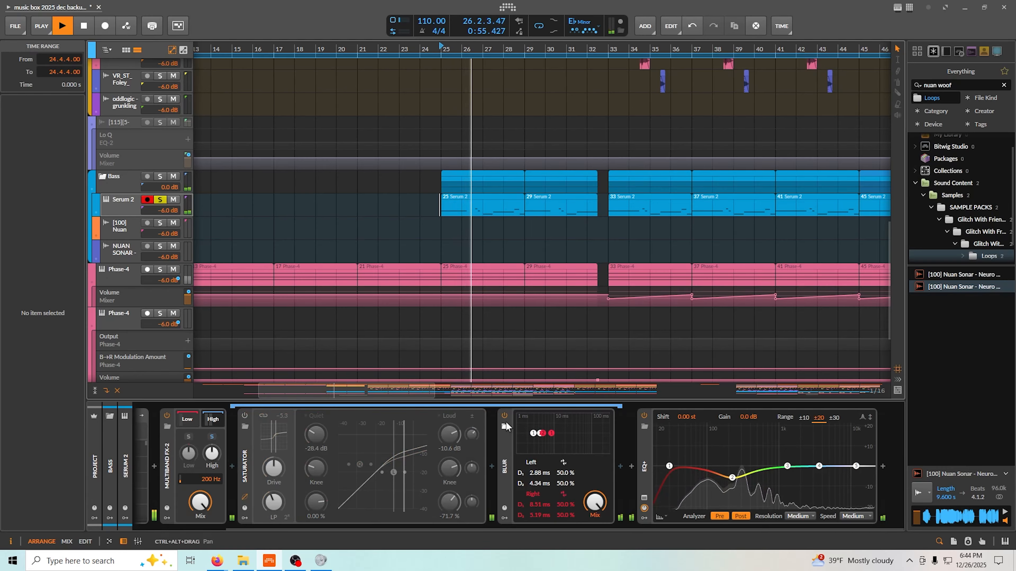
{"action": "left_click", "coordinate": [505, 416]}
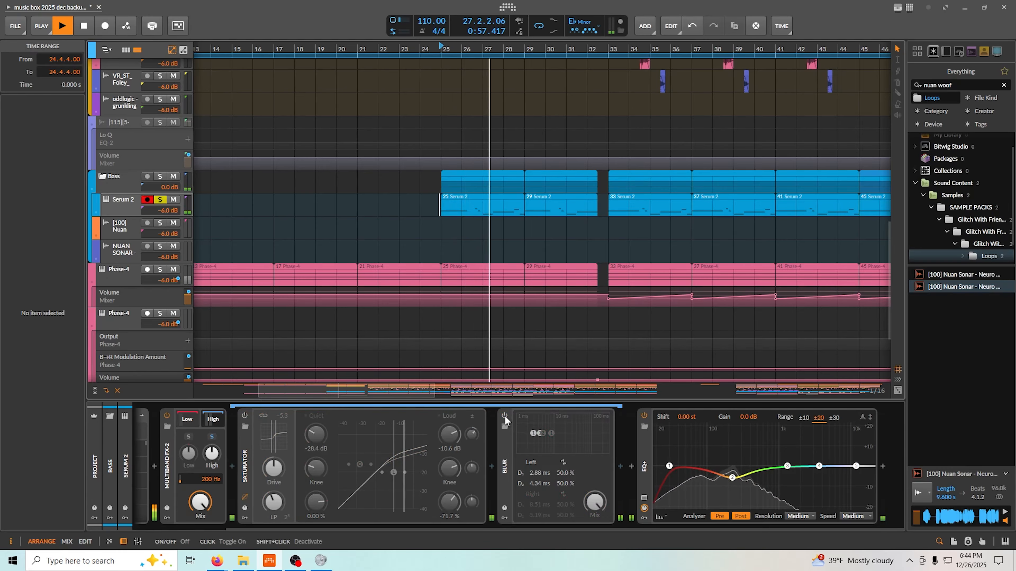
Step: Re-enable the Blur and Saturator on the bass high band, unsolo the Serum 2 bass track, and stop playback
{"action": "left_click", "coordinate": [505, 416]}
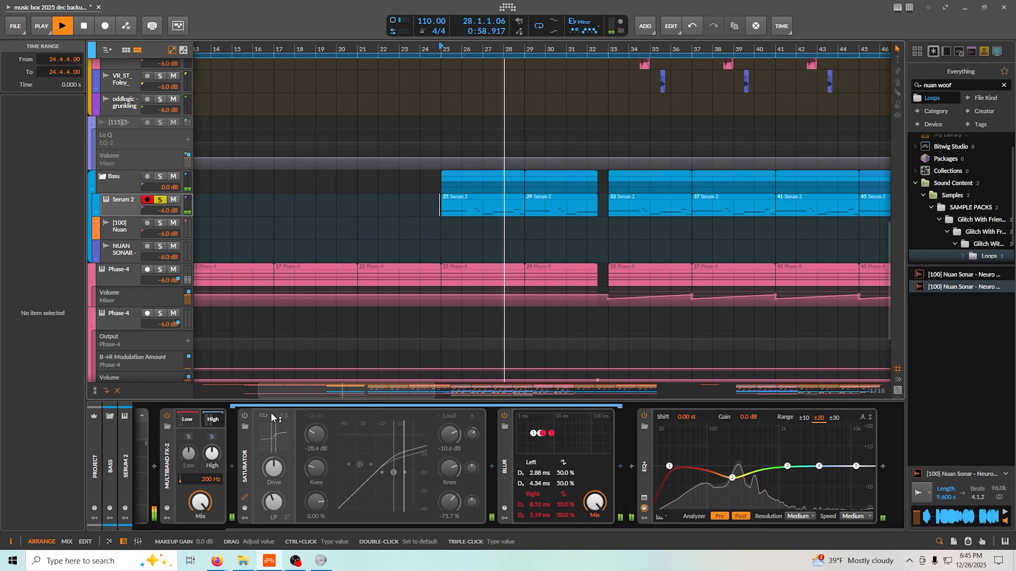
{"action": "left_click", "coordinate": [244, 415]}
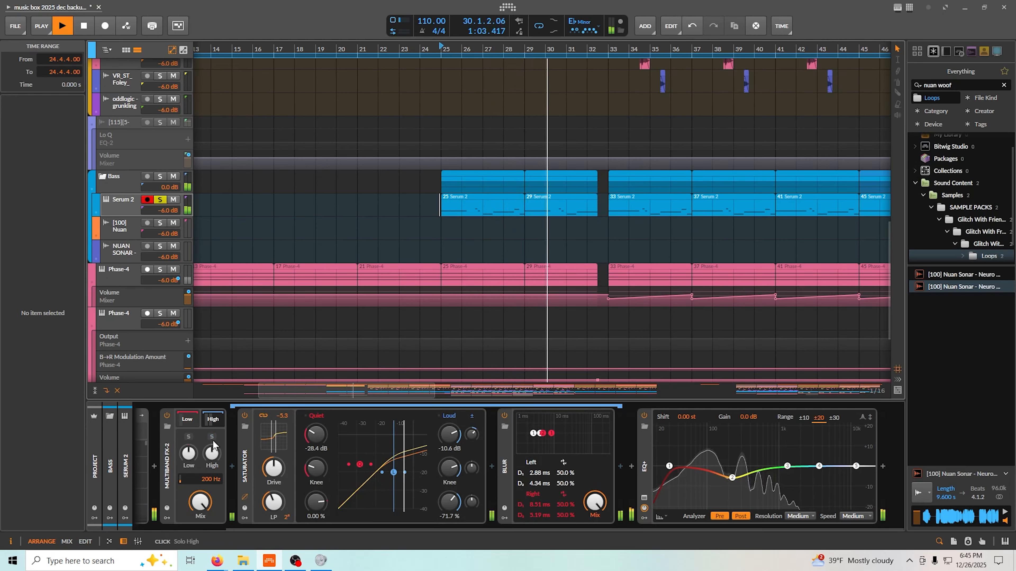
{"action": "left_click", "coordinate": [160, 200]}
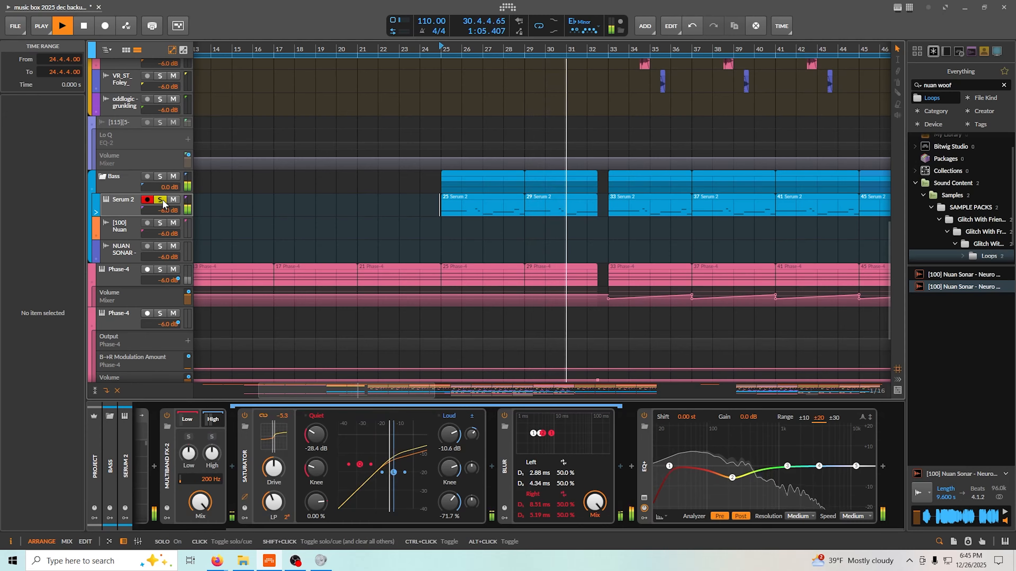
{"action": "left_click", "coordinate": [104, 26]}
{"action": "left_click", "coordinate": [85, 27]}
Step: Solo the [100] Nuan track, play it from 48.4.3, and examine its EQ-2 device
{"action": "left_click_drag", "start_coordinate": [547, 204], "coordinate": [420, 218]}
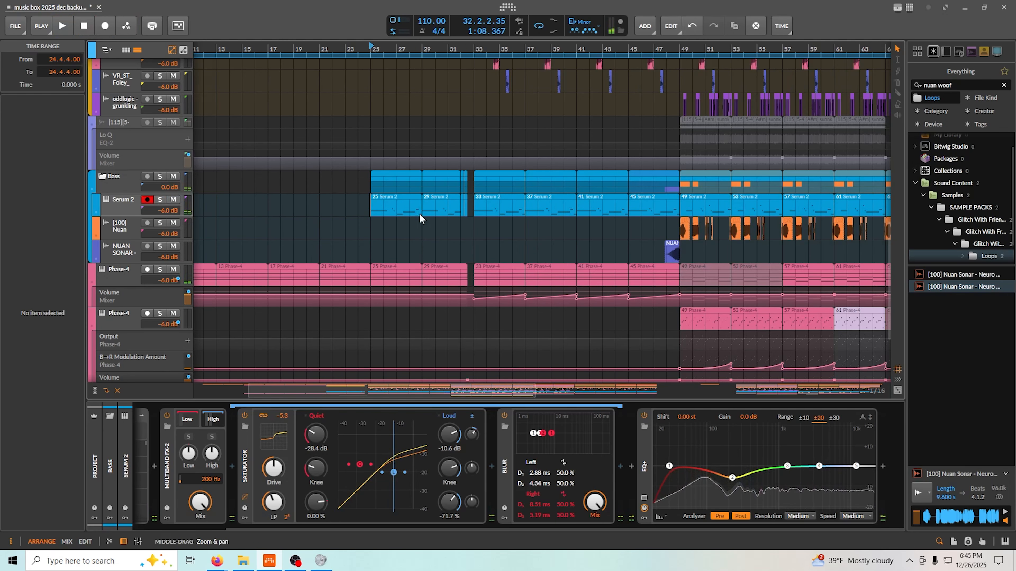
{"action": "scroll", "coordinate": [550, 248], "scroll_direction": "down", "scroll_amount": 2}
{"action": "scroll", "coordinate": [599, 232], "scroll_direction": "up", "scroll_amount": 3}
{"action": "left_click_drag", "start_coordinate": [662, 282], "coordinate": [513, 320]}
{"action": "scroll", "coordinate": [502, 294], "scroll_direction": "up", "scroll_amount": 1}
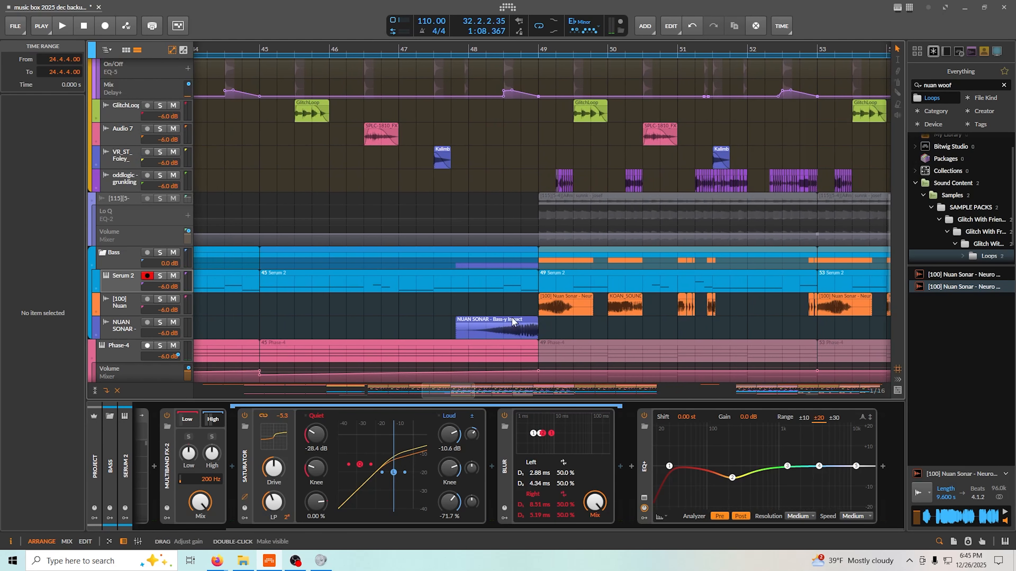
{"action": "scroll", "coordinate": [473, 288], "scroll_direction": "up", "scroll_amount": 3}
{"action": "scroll", "coordinate": [576, 281], "scroll_direction": "down", "scroll_amount": 3}
{"action": "scroll", "coordinate": [584, 284], "scroll_direction": "down", "scroll_amount": 2}
{"action": "left_click_drag", "start_coordinate": [584, 284], "coordinate": [376, 281]}
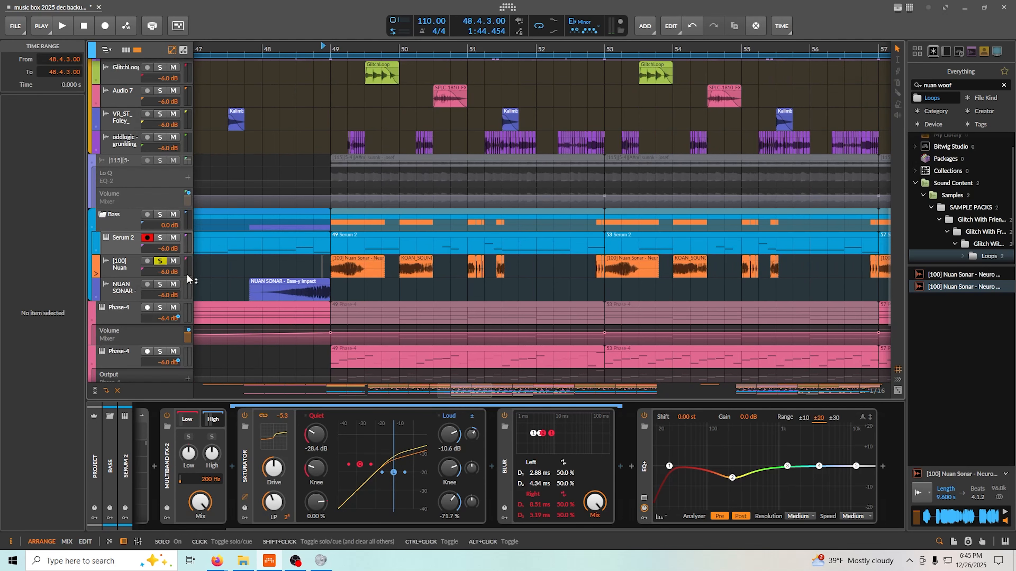
{"action": "left_click", "coordinate": [68, 29]}
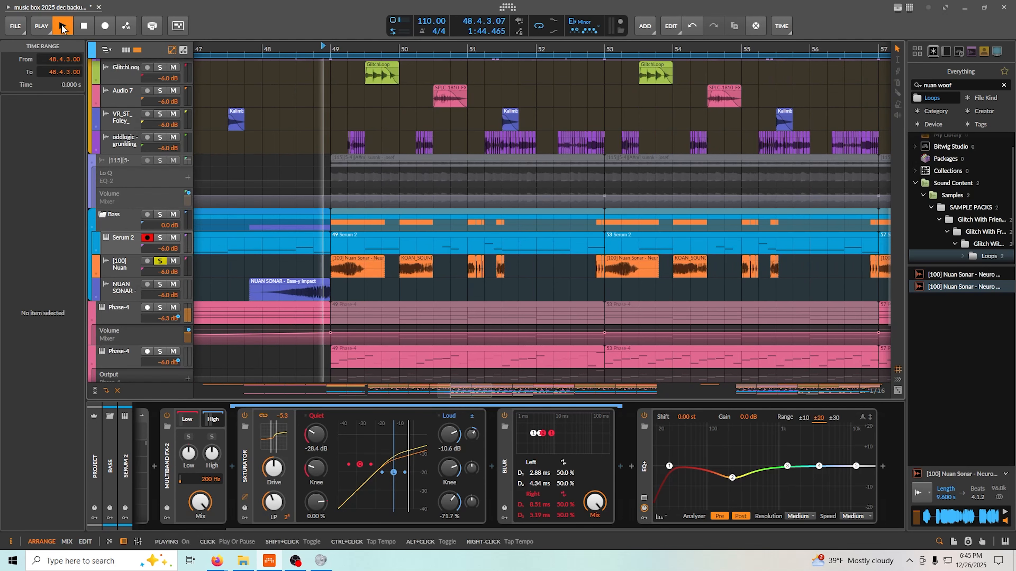
{"action": "left_click", "coordinate": [126, 267]}
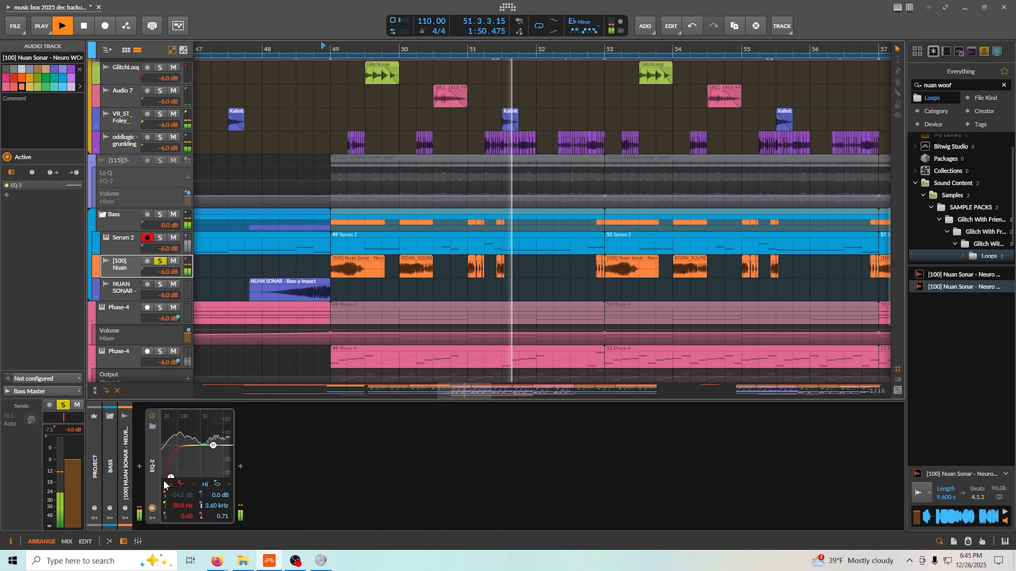
{"action": "left_click_drag", "start_coordinate": [611, 291], "coordinate": [420, 277]}
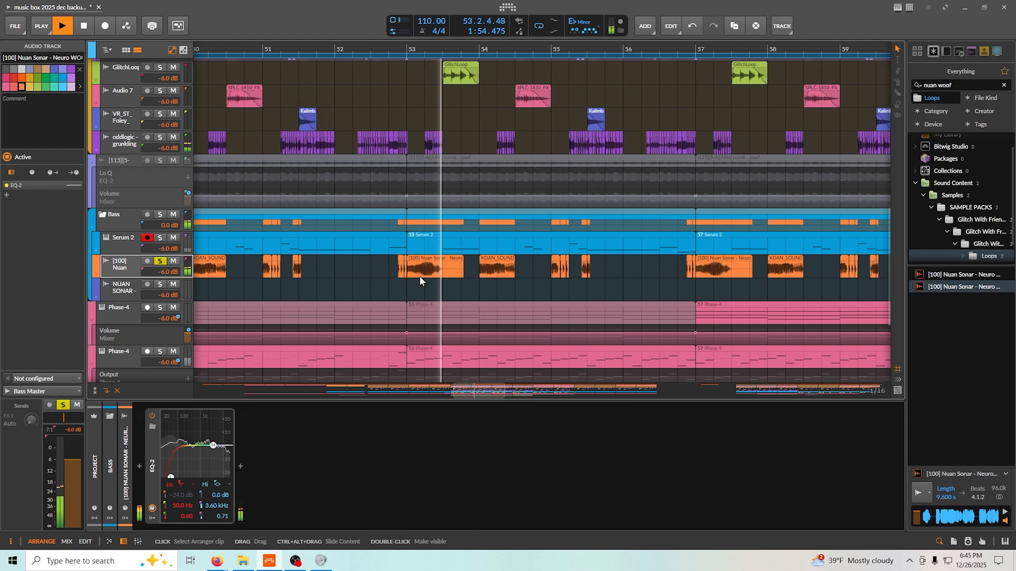
Step: Unsolo the [100] Nuan track, audition the soloed Bass group from bar 49, and stop playback
{"action": "left_click", "coordinate": [160, 261]}
{"action": "left_click_drag", "start_coordinate": [324, 281], "coordinate": [374, 245]}
{"action": "key", "text": "space"}
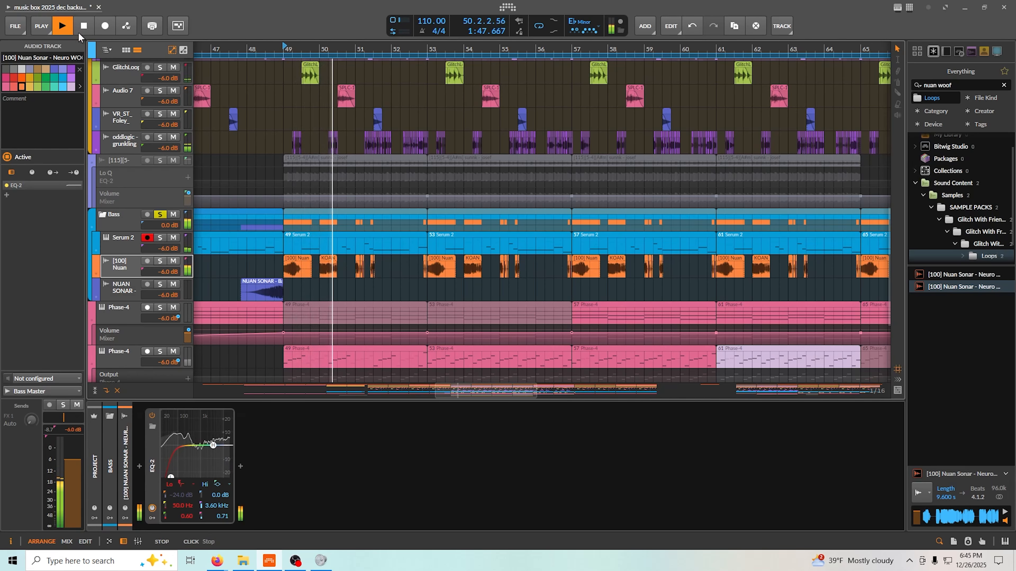
{"action": "left_click_drag", "start_coordinate": [352, 279], "coordinate": [340, 296]}
{"action": "mouse_move", "coordinate": [398, 266]}
{"action": "left_mouse_down"}
{"action": "mouse_move", "coordinate": [417, 279]}
{"action": "mouse_move", "coordinate": [462, 263]}
{"action": "mouse_move", "coordinate": [385, 280]}
{"action": "left_mouse_up"}
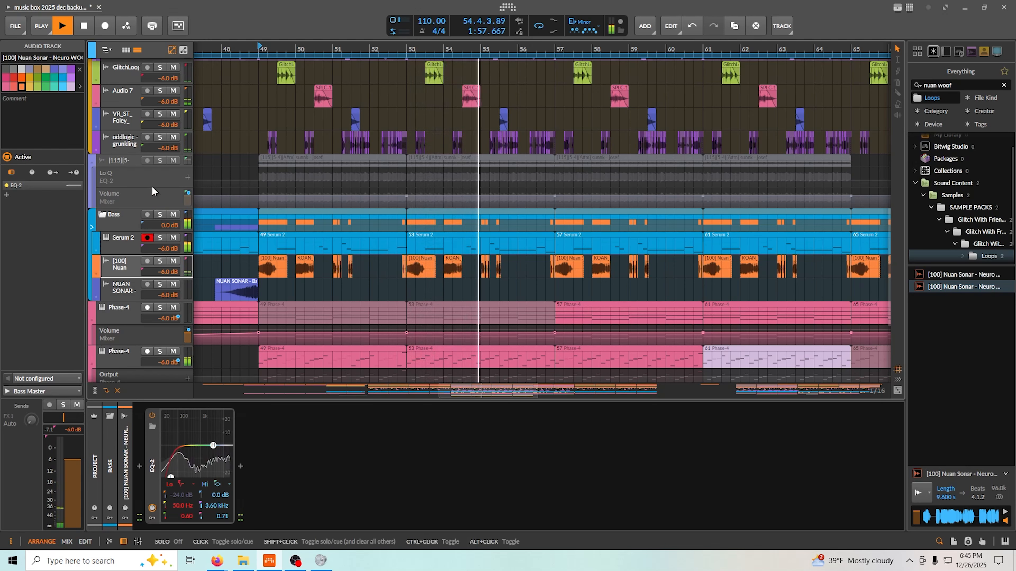
{"action": "left_click", "coordinate": [84, 26]}
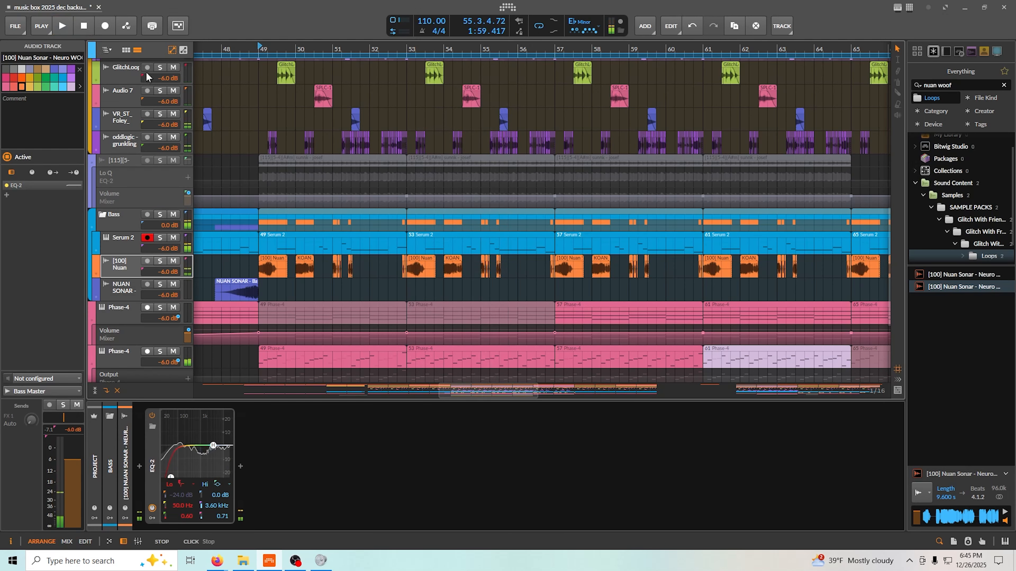
Step: Inspect the Neuro WOOF2 Loop clip at bar 49 and audition the soloed KOAN Sound clips from 51.2.3
{"action": "left_click_drag", "start_coordinate": [231, 261], "coordinate": [417, 263]}
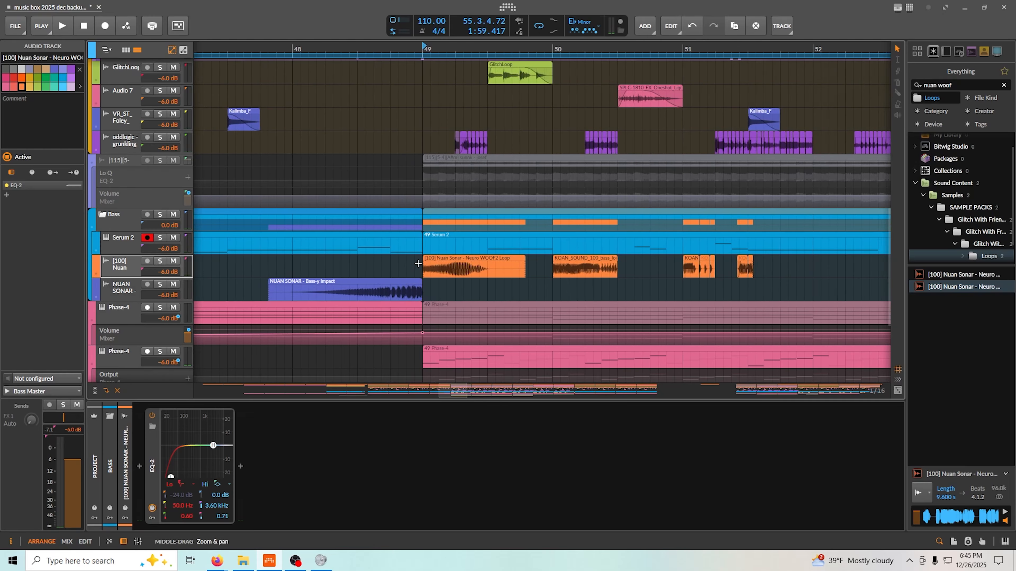
{"action": "left_click", "coordinate": [475, 265]}
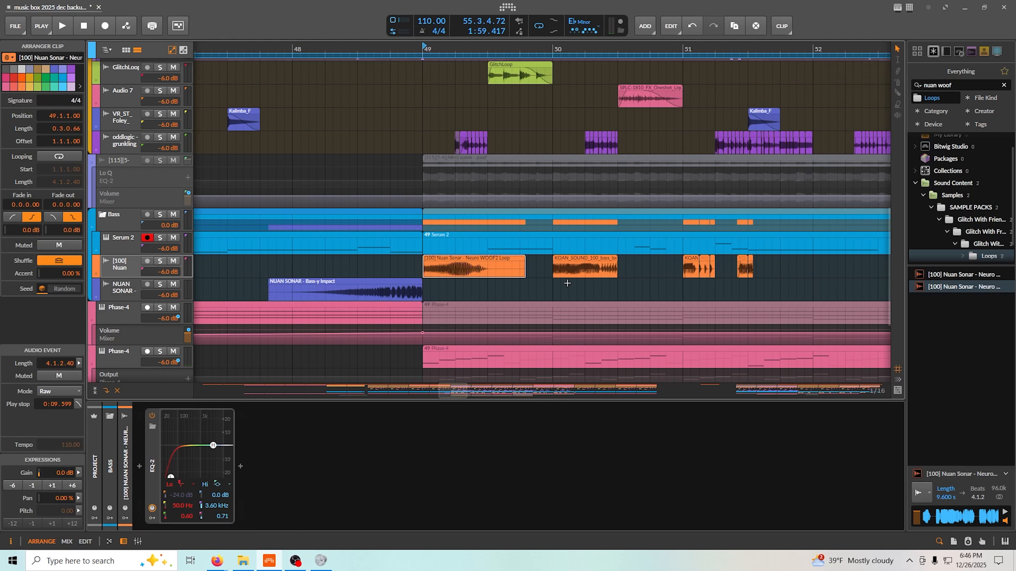
{"action": "left_click_drag", "start_coordinate": [568, 284], "coordinate": [429, 298]}
{"action": "left_click_drag", "start_coordinate": [545, 310], "coordinate": [531, 284]}
{"action": "left_click_drag", "start_coordinate": [604, 294], "coordinate": [538, 296]}
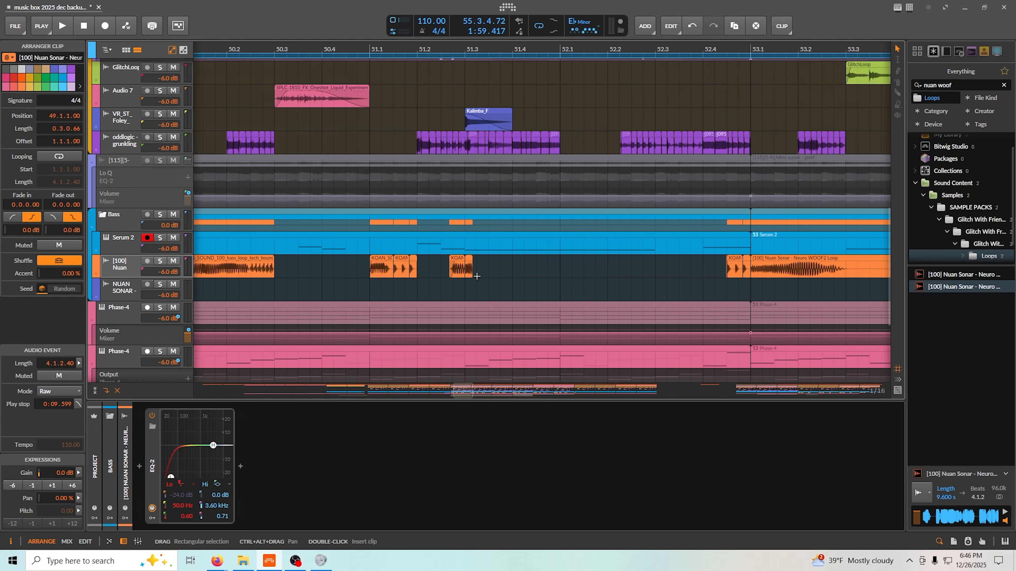
{"action": "left_click", "coordinate": [469, 263]}
{"action": "left_click_drag", "start_coordinate": [446, 289], "coordinate": [459, 274]}
{"action": "left_click", "coordinate": [458, 274]}
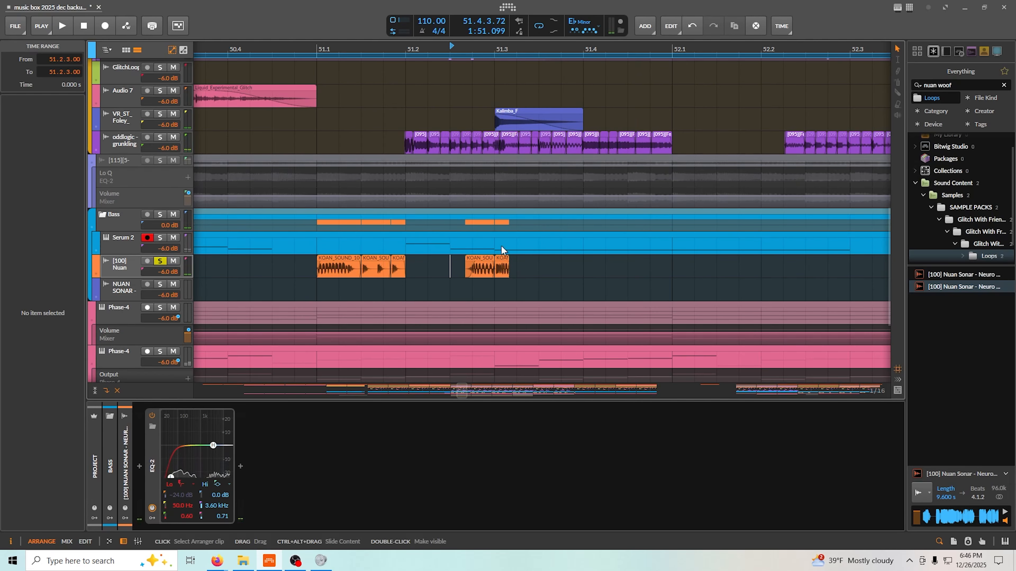
Step: Examine the Transient Split and EQ devices on the dd_110 drum loop and 110 Dark Apples tracks in the Drums group
{"action": "scroll", "coordinate": [268, 267], "scroll_direction": "down", "scroll_amount": 3}
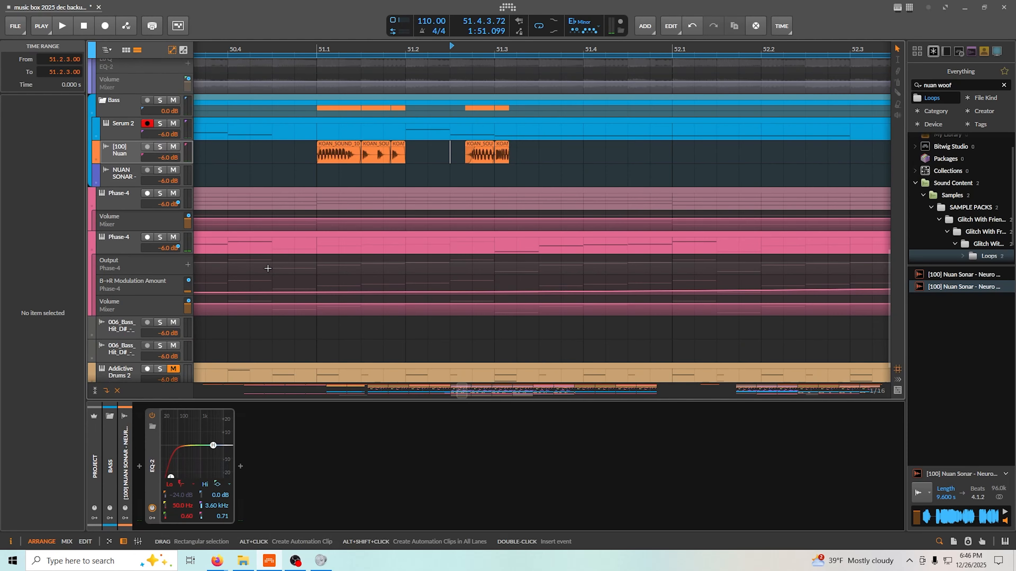
{"action": "scroll", "coordinate": [278, 266], "scroll_direction": "up", "scroll_amount": 10}
{"action": "scroll", "coordinate": [348, 264], "scroll_direction": "down", "scroll_amount": 5}
{"action": "scroll", "coordinate": [344, 263], "scroll_direction": "up", "scroll_amount": 4}
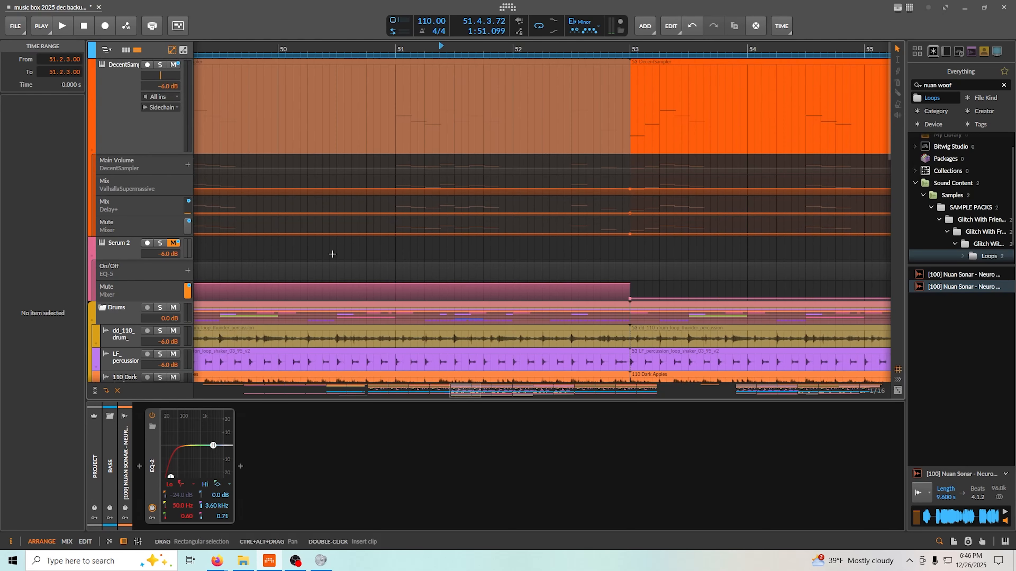
{"action": "scroll", "coordinate": [331, 255], "scroll_direction": "down", "scroll_amount": 4}
{"action": "scroll", "coordinate": [340, 277], "scroll_direction": "down", "scroll_amount": 4}
{"action": "scroll", "coordinate": [339, 277], "scroll_direction": "down", "scroll_amount": 1}
{"action": "scroll", "coordinate": [418, 210], "scroll_direction": "down", "scroll_amount": 6}
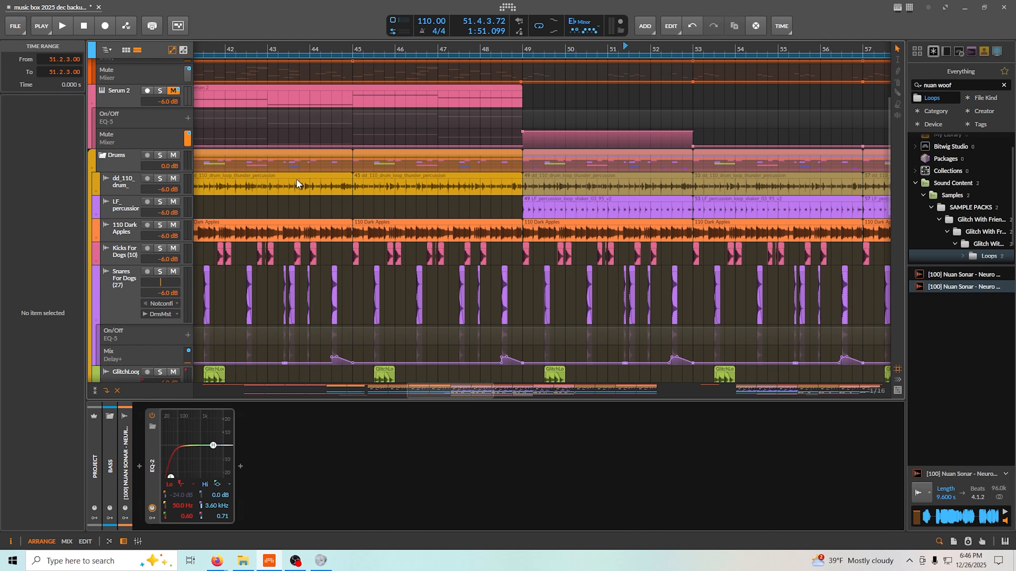
{"action": "left_click", "coordinate": [418, 186]}
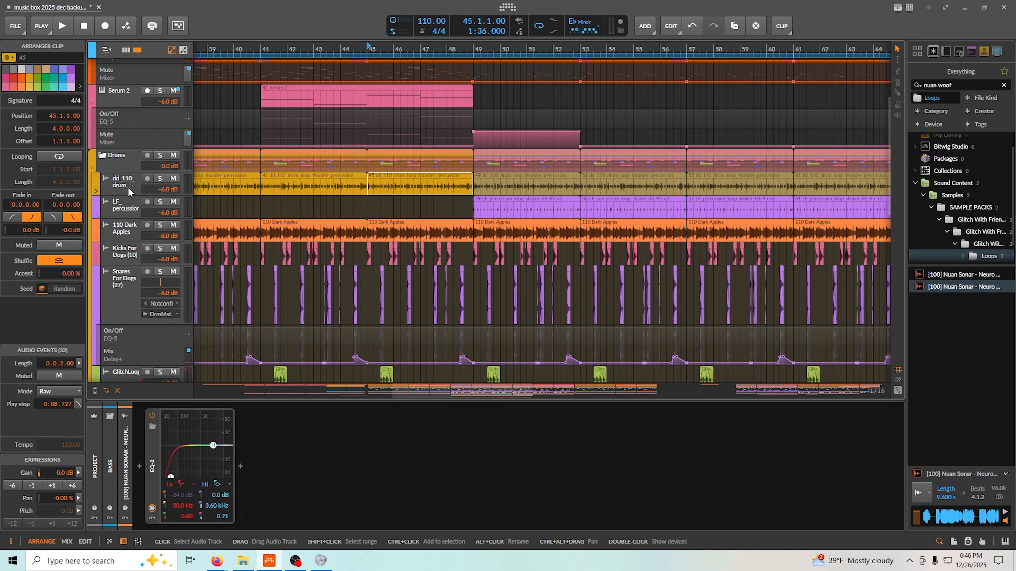
{"action": "left_click", "coordinate": [125, 234]}
{"action": "left_click", "coordinate": [119, 178]}
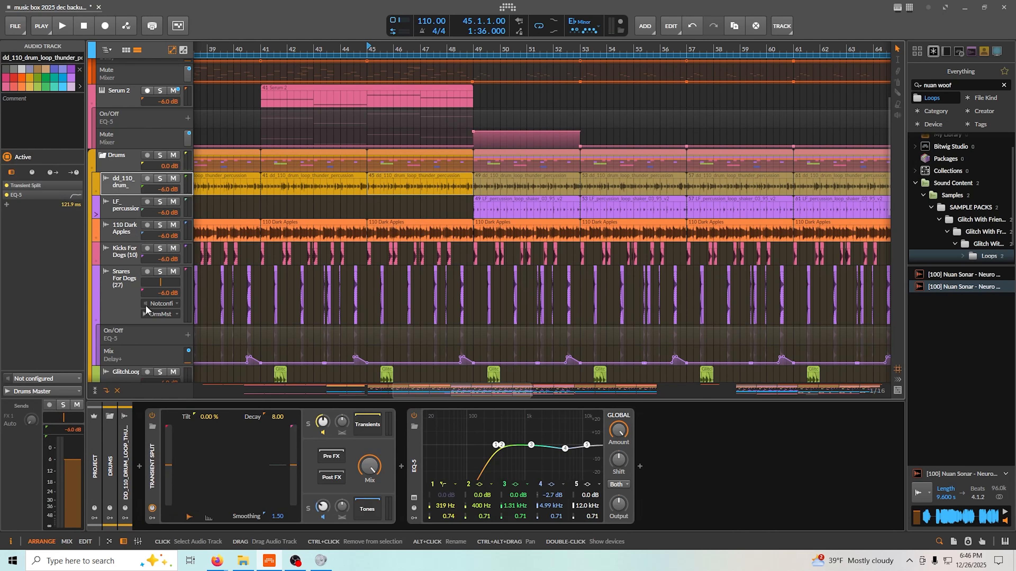
{"action": "left_click", "coordinate": [120, 238]}
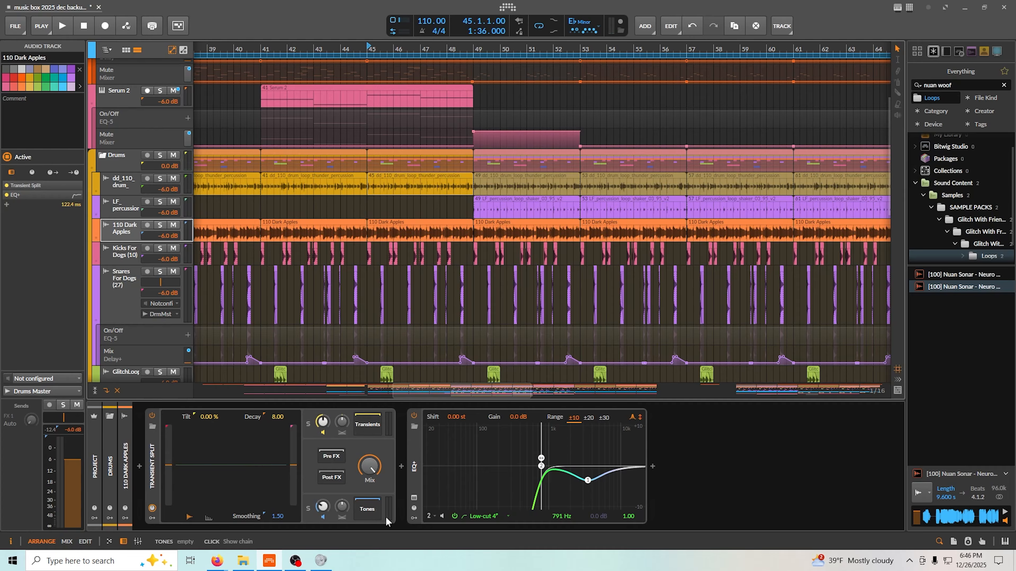
Step: Play the soloed dd_110 drum loop while bypassing EQ+ and switching Transient Split off and on in the 110 Dark Apples chain
{"action": "left_click_drag", "start_coordinate": [212, 277], "coordinate": [325, 313]}
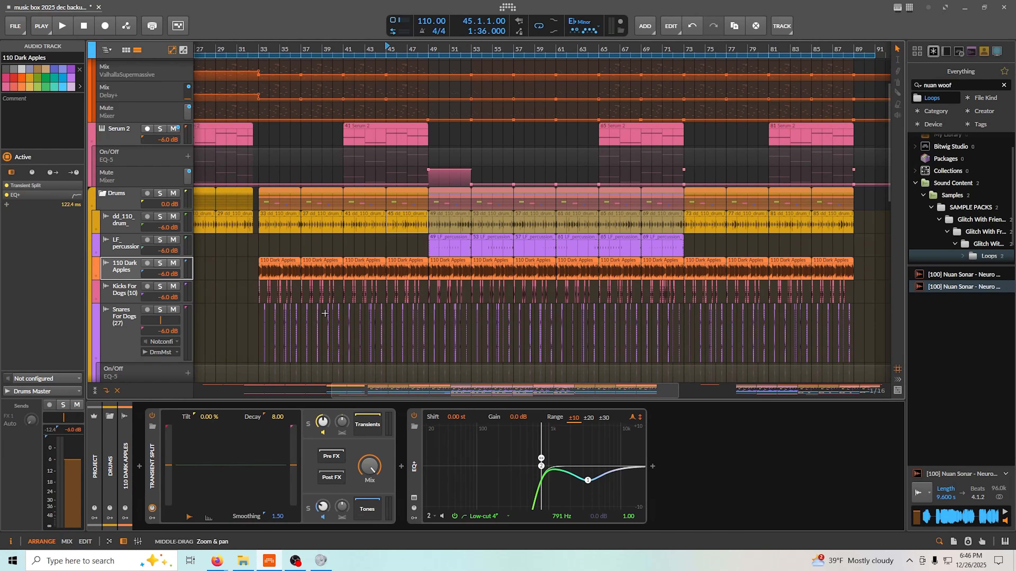
{"action": "left_click", "coordinate": [161, 217]}
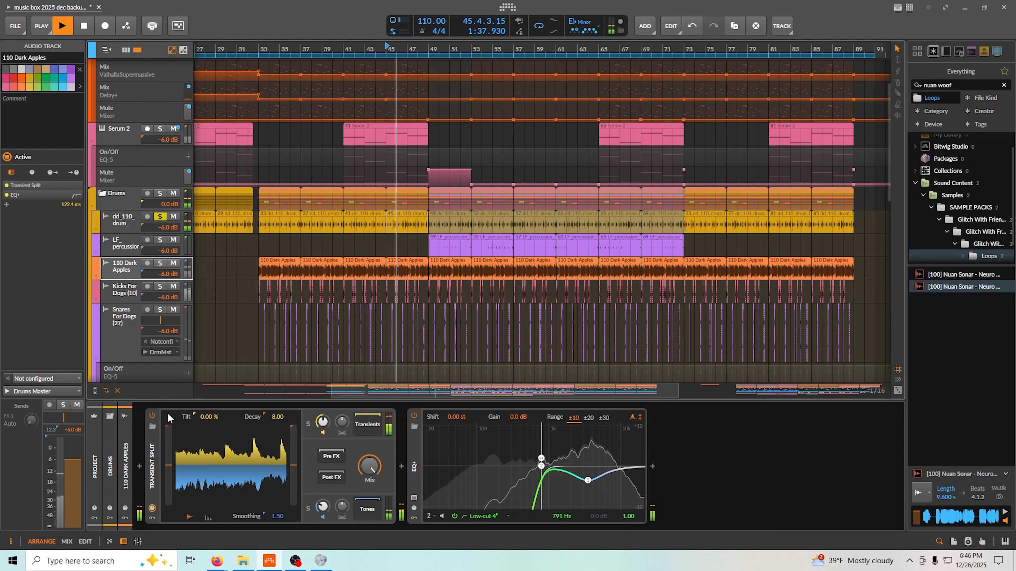
{"action": "left_click", "coordinate": [152, 415]}
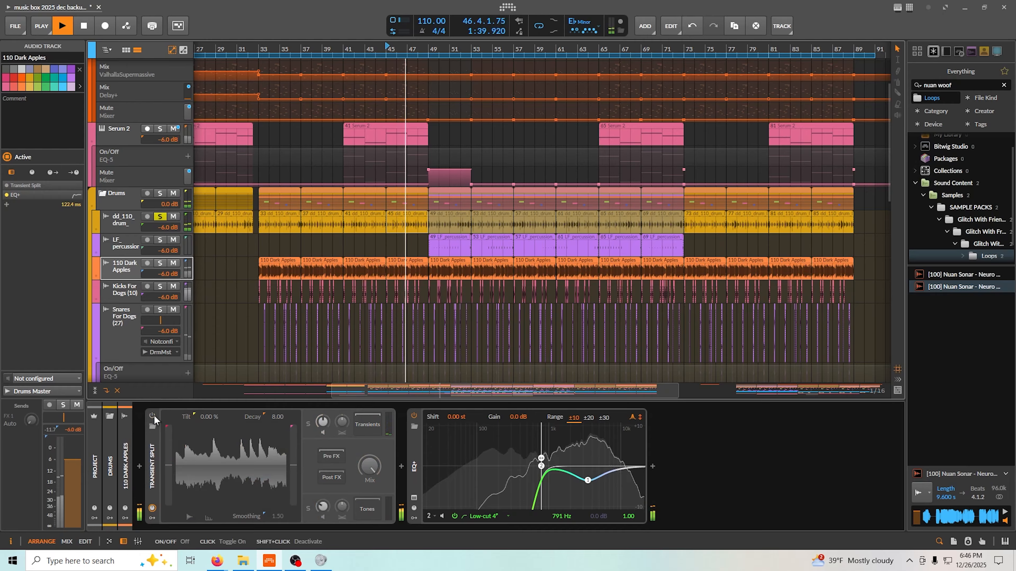
{"action": "left_click", "coordinate": [414, 416]}
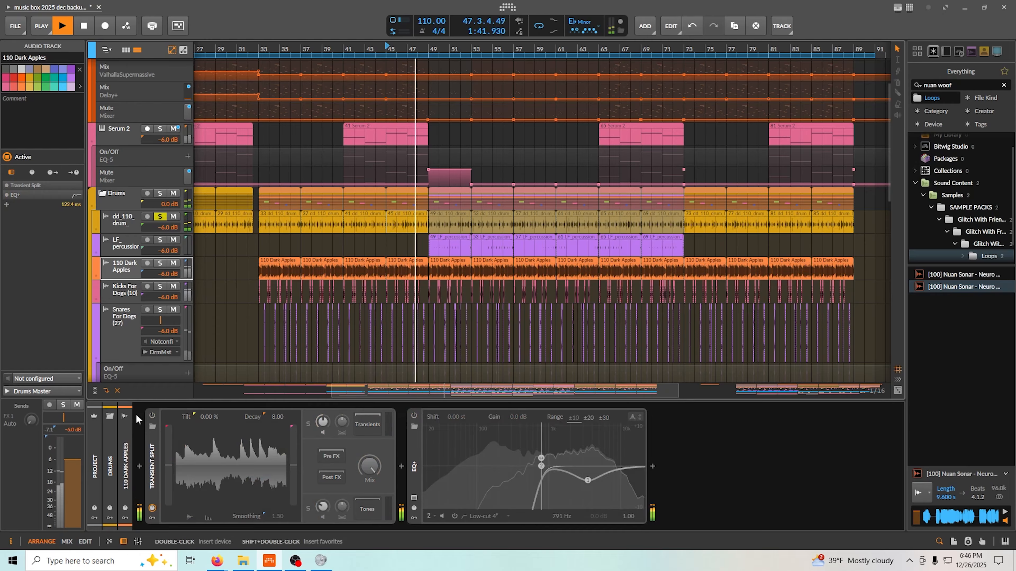
{"action": "left_click", "coordinate": [152, 416]}
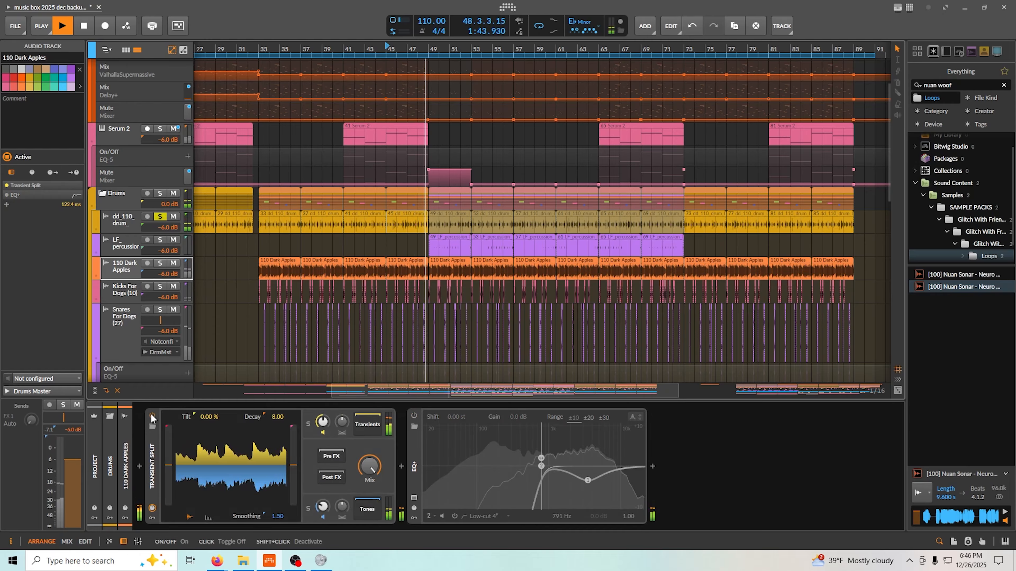
{"action": "left_click", "coordinate": [152, 416]}
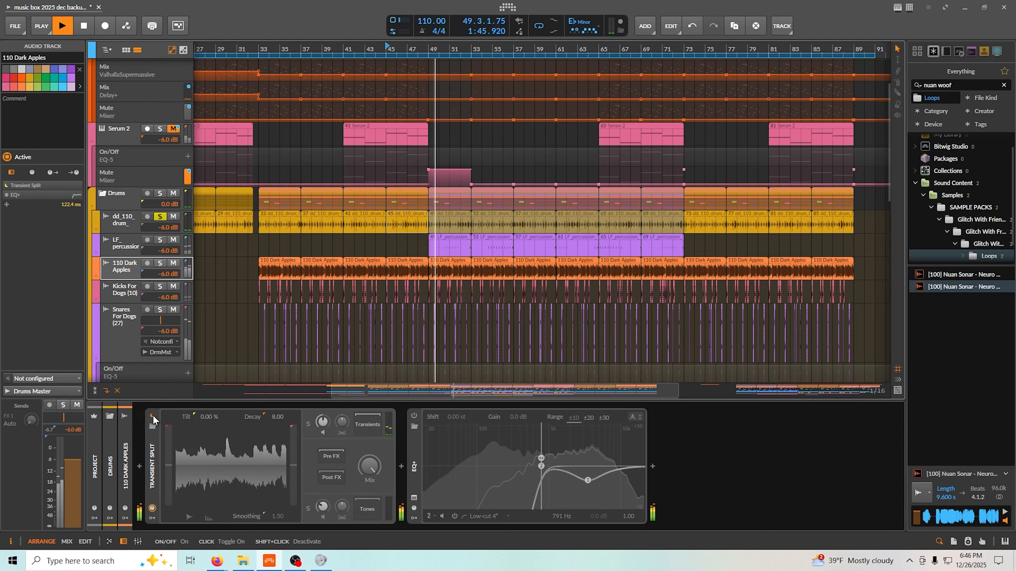
{"action": "left_click", "coordinate": [153, 417]}
Step: Restart playback from 33.3.4, toggle the 110 Dark Apples Transient Split off and on, and re-enable EQ+
{"action": "scroll", "coordinate": [286, 231], "scroll_direction": "down", "scroll_amount": 1}
{"action": "left_click", "coordinate": [293, 245]}
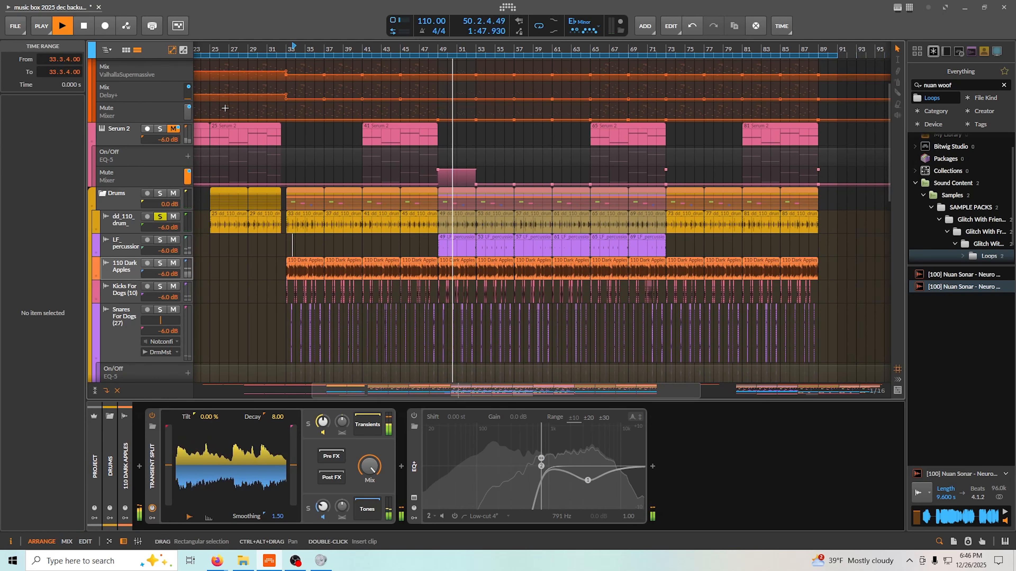
{"action": "key", "text": "space"}
{"action": "key", "text": "space"}
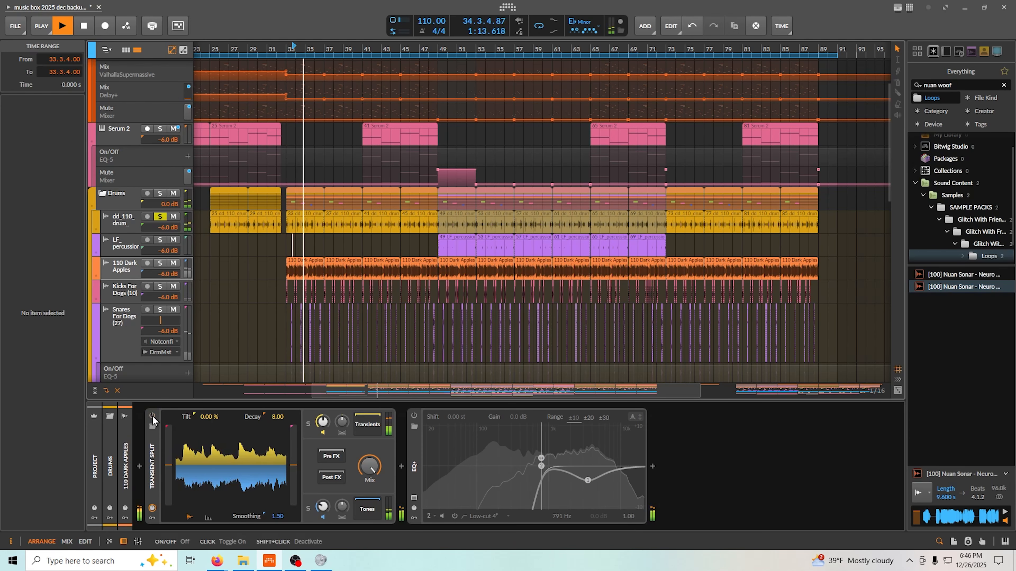
{"action": "left_click", "coordinate": [153, 416]}
{"action": "left_click", "coordinate": [152, 417]}
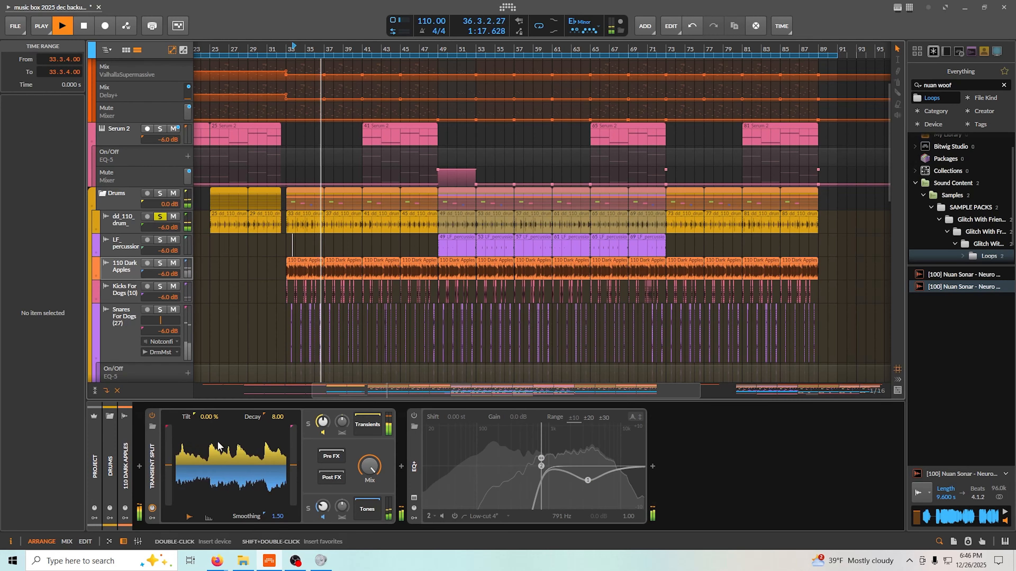
{"action": "left_click", "coordinate": [414, 416]}
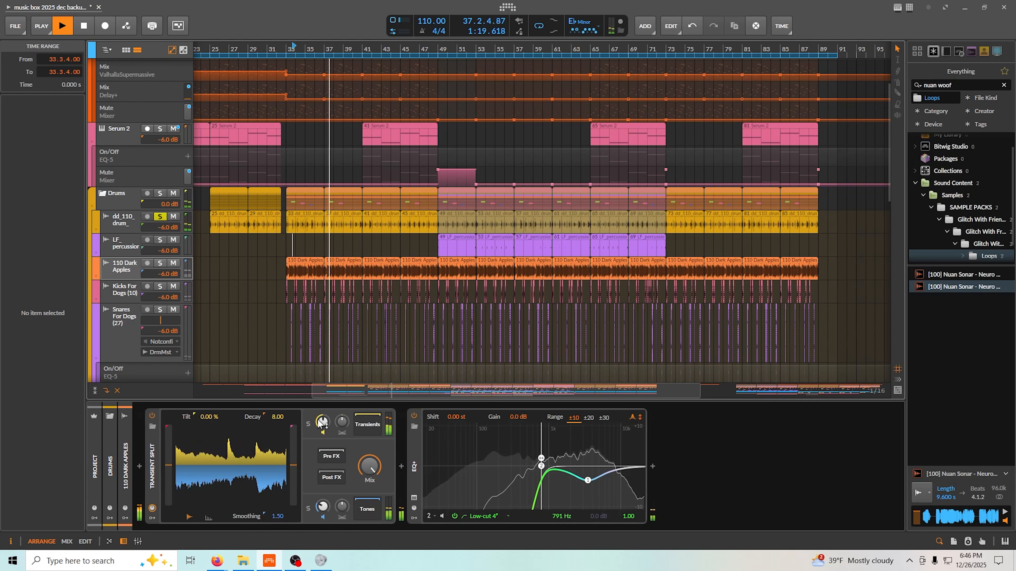
{"action": "scroll", "coordinate": [310, 232], "scroll_direction": "up", "scroll_amount": 5}
{"action": "scroll", "coordinate": [344, 241], "scroll_direction": "down", "scroll_amount": 2}
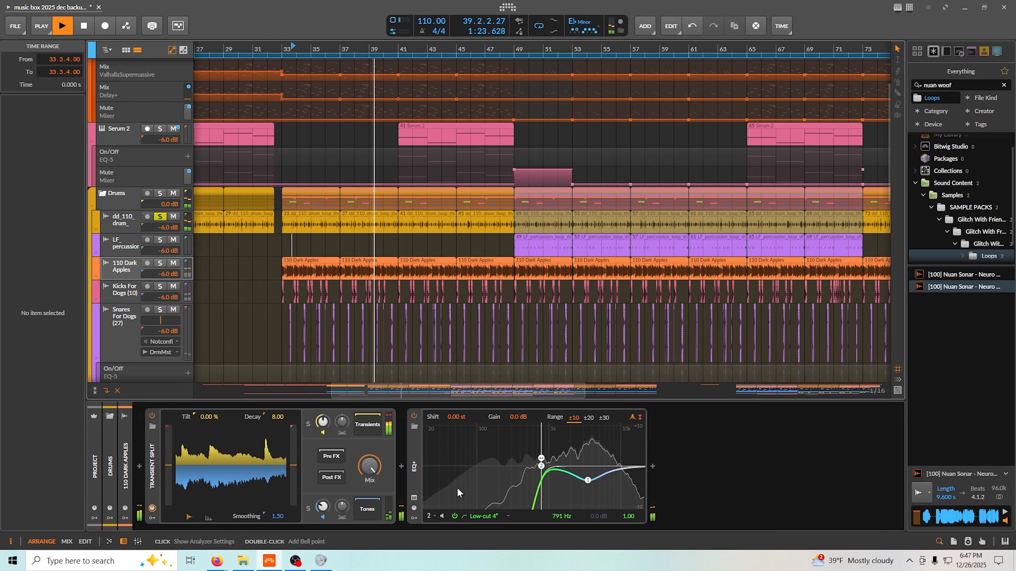
Step: Solo the 110 Dark Apples track instead of the drum loop and bypass its Transient Split and EQ+
{"action": "left_click", "coordinate": [160, 263]}
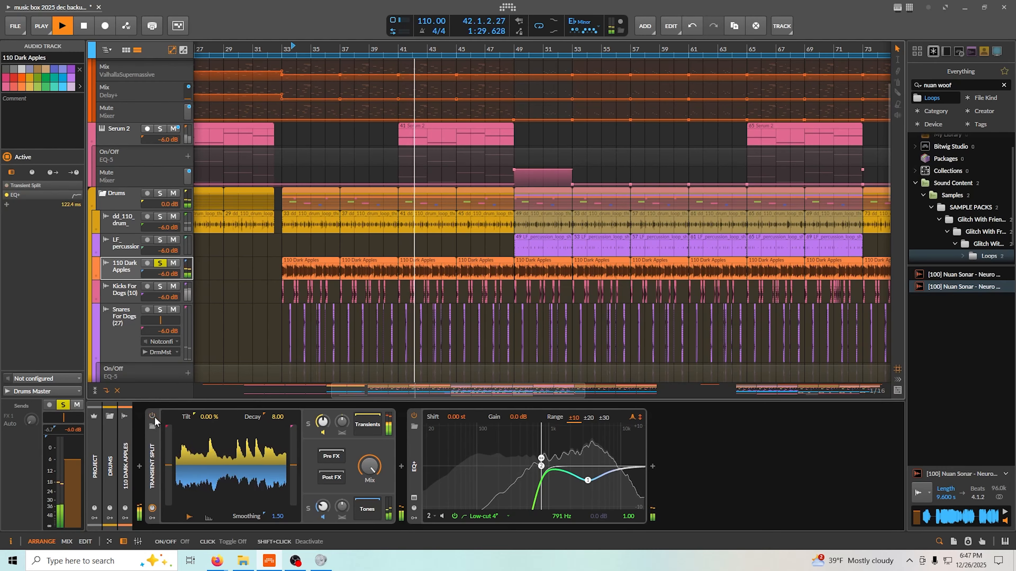
{"action": "left_click", "coordinate": [151, 416]}
{"action": "left_click", "coordinate": [413, 416]}
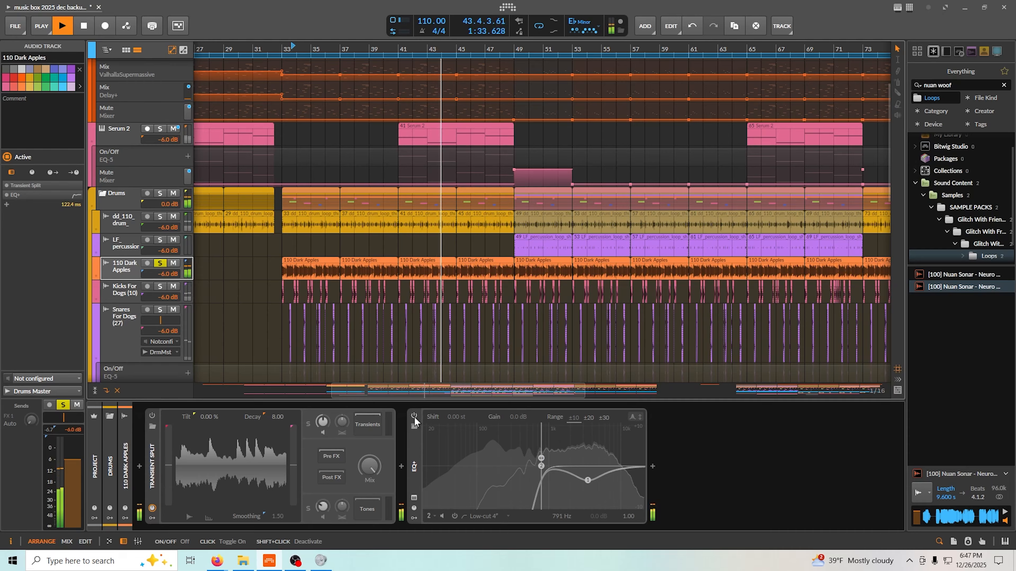
Step: Re-enable EQ+ and Transient Split on the 110 Dark Apples track, unsolo it and stop playback
{"action": "left_click", "coordinate": [414, 416]}
{"action": "left_click", "coordinate": [152, 416]}
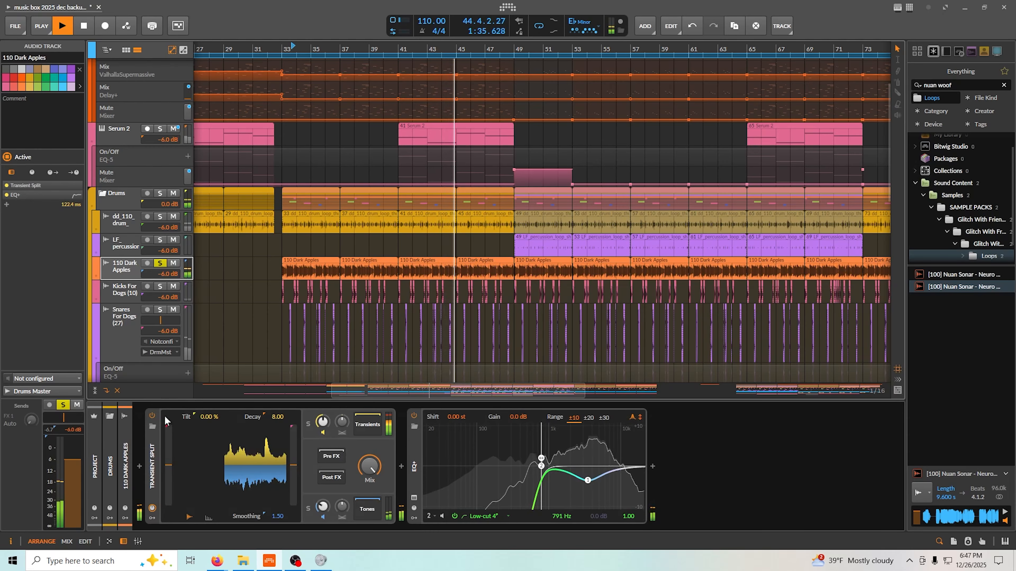
{"action": "left_click", "coordinate": [161, 263]}
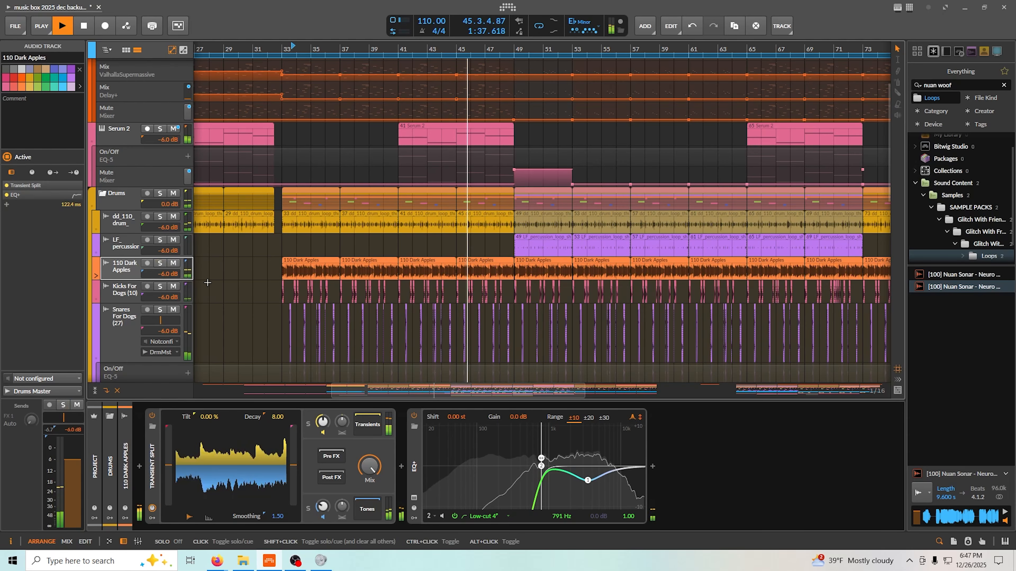
{"action": "left_click_drag", "start_coordinate": [297, 49], "coordinate": [380, 57]}
{"action": "key", "text": "space"}
Step: Examine how the kick and snare one-shots are arranged beneath the loops in the Drums group around bar 33
{"action": "scroll", "coordinate": [298, 265], "scroll_direction": "up", "scroll_amount": 3}
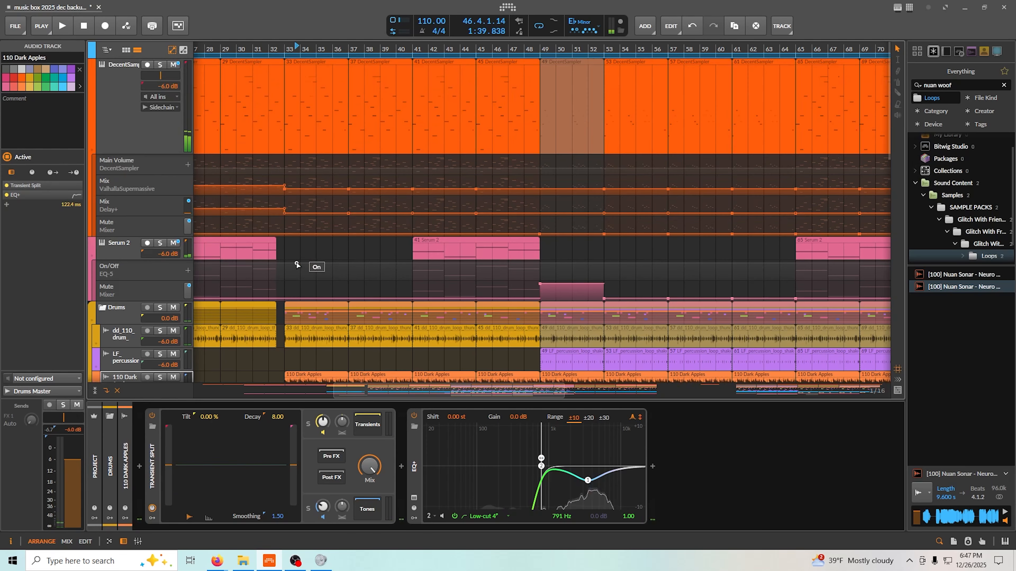
{"action": "scroll", "coordinate": [280, 244], "scroll_direction": "down", "scroll_amount": 5}
{"action": "scroll", "coordinate": [260, 217], "scroll_direction": "up", "scroll_amount": 1}
{"action": "left_click_drag", "start_coordinate": [272, 225], "coordinate": [272, 250]}
{"action": "left_click_drag", "start_coordinate": [304, 298], "coordinate": [304, 275]}
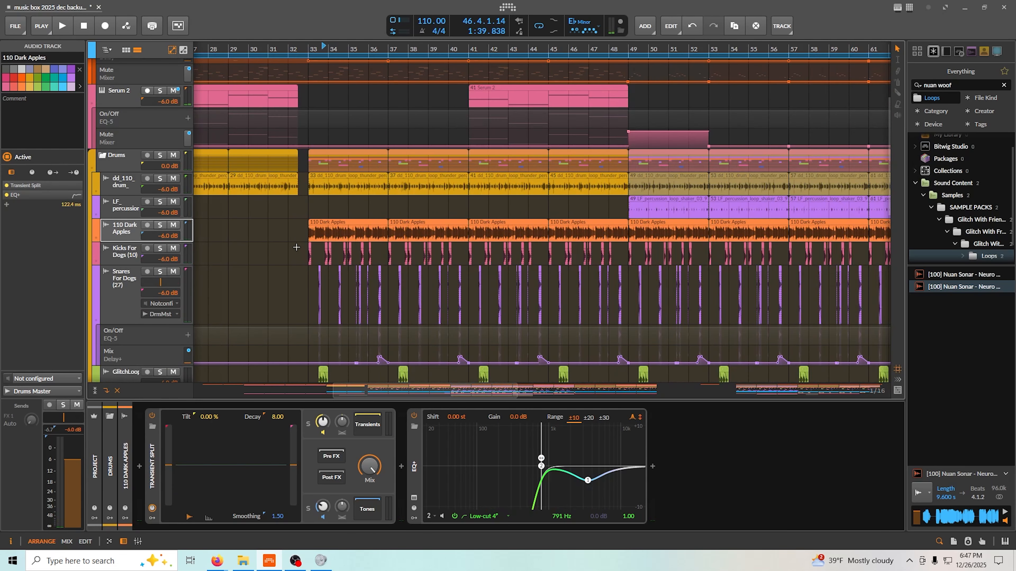
{"action": "scroll", "coordinate": [320, 307], "scroll_direction": "up", "scroll_amount": 2}
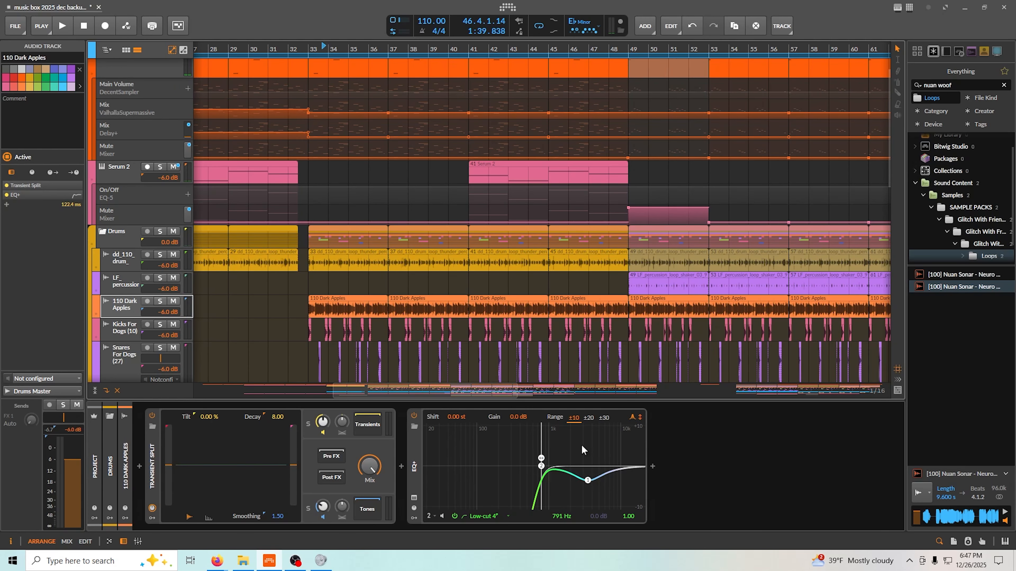
{"action": "scroll", "coordinate": [318, 331], "scroll_direction": "down", "scroll_amount": 1}
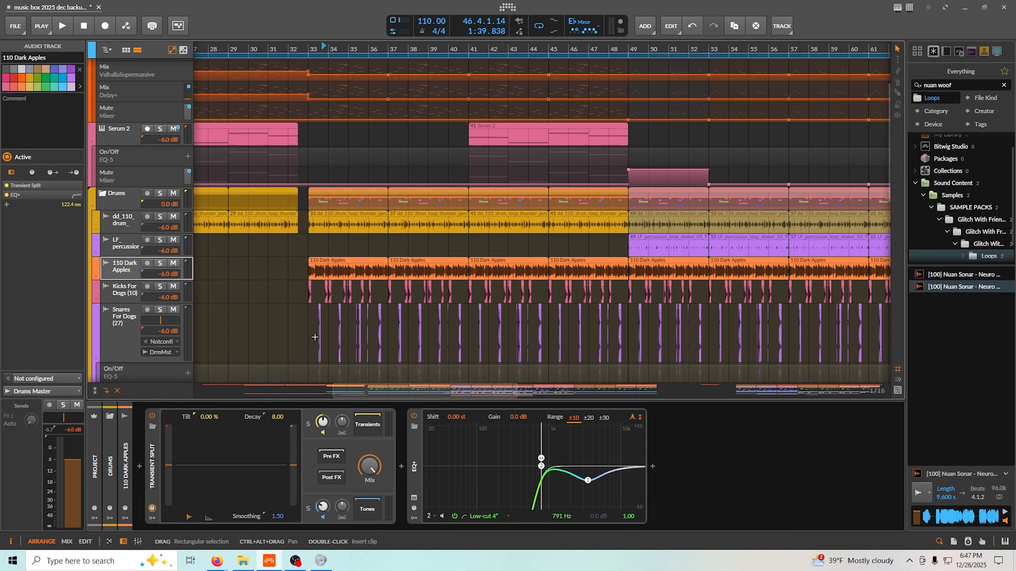
{"action": "scroll", "coordinate": [316, 333], "scroll_direction": "up", "scroll_amount": 5}
{"action": "scroll", "coordinate": [224, 297], "scroll_direction": "down", "scroll_amount": 2}
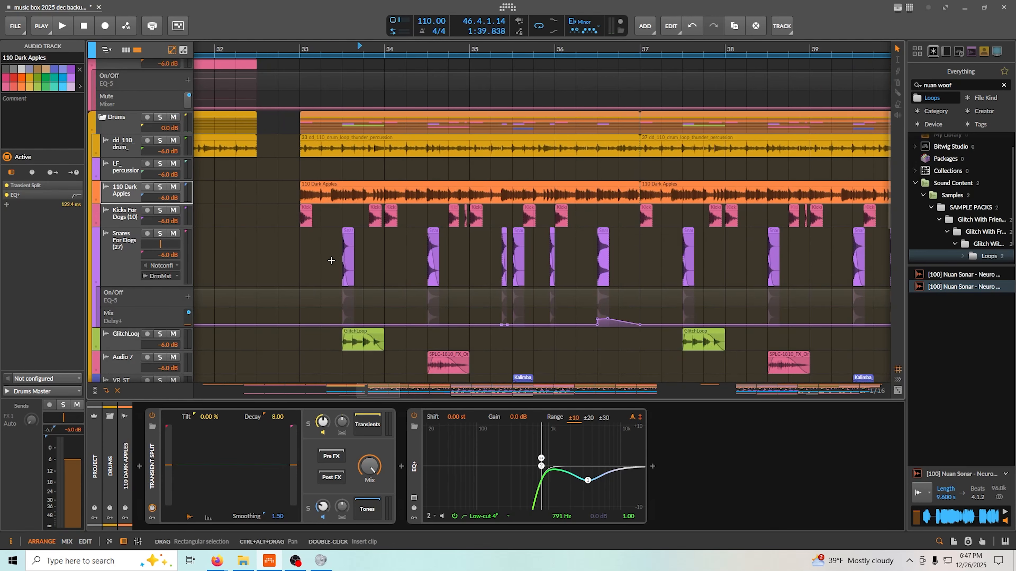
{"action": "scroll", "coordinate": [320, 256], "scroll_direction": "down", "scroll_amount": 3}
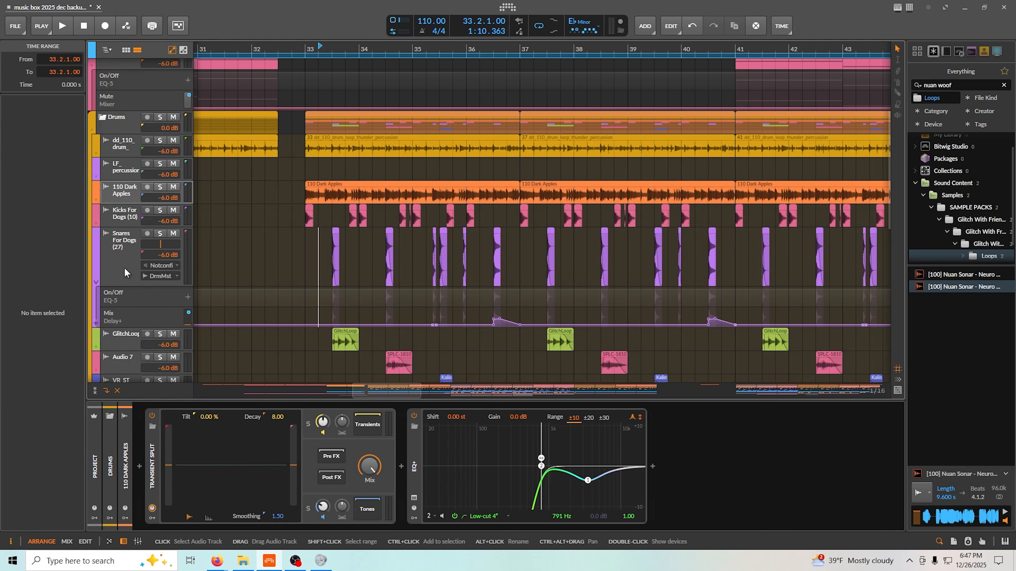
Step: Show the Snares For Dogs (27) device chain and open its FetCB compressor's parameters and plug-in window
{"action": "left_click", "coordinate": [128, 258]}
{"action": "left_click", "coordinate": [158, 463]}
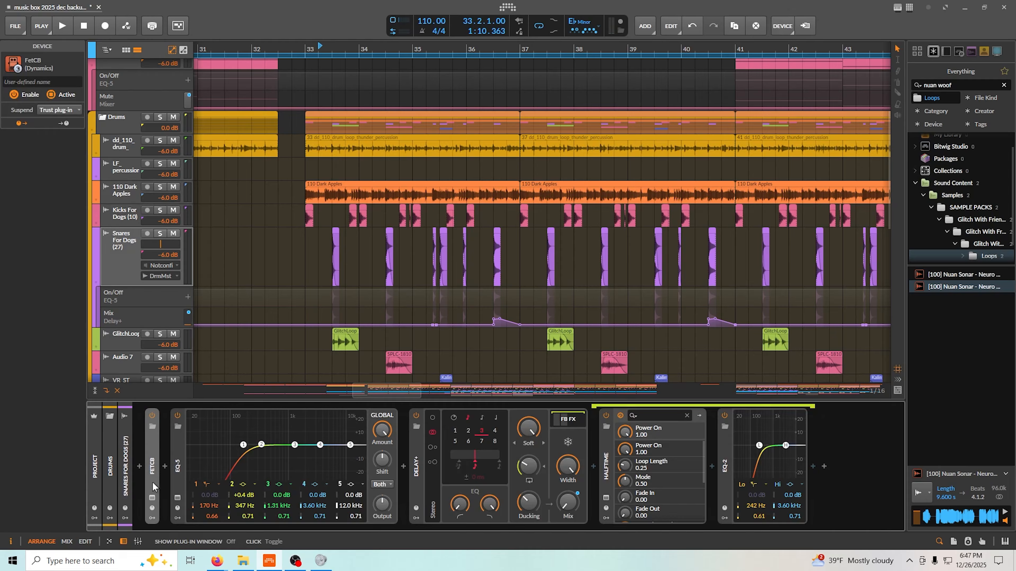
{"action": "left_click", "coordinate": [153, 498]}
{"action": "left_click", "coordinate": [152, 499]}
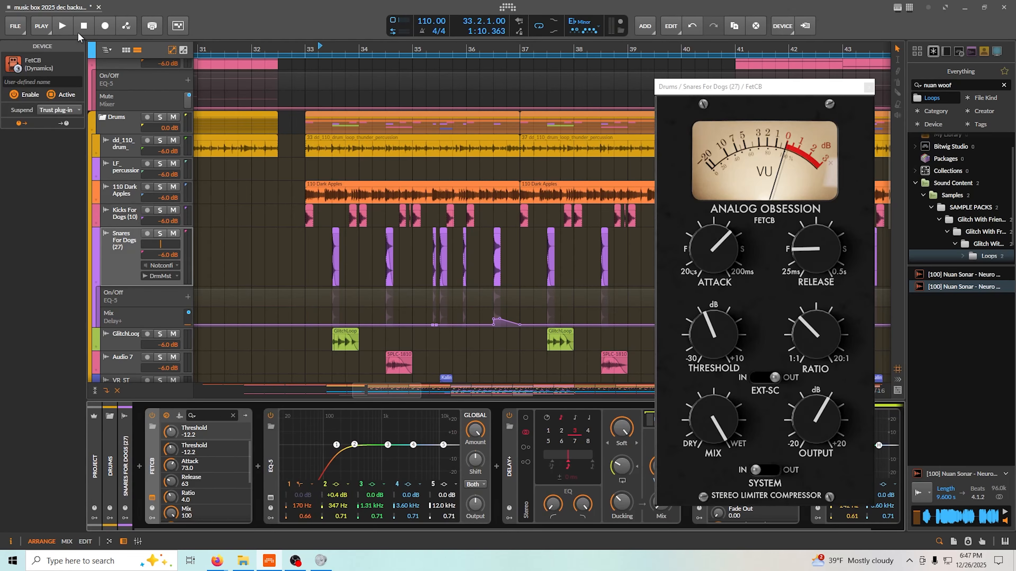
Step: Audition the Snares For Dogs (27) track soloed from 33.2.1, stop playback and close the FetCB window
{"action": "left_click", "coordinate": [161, 233]}
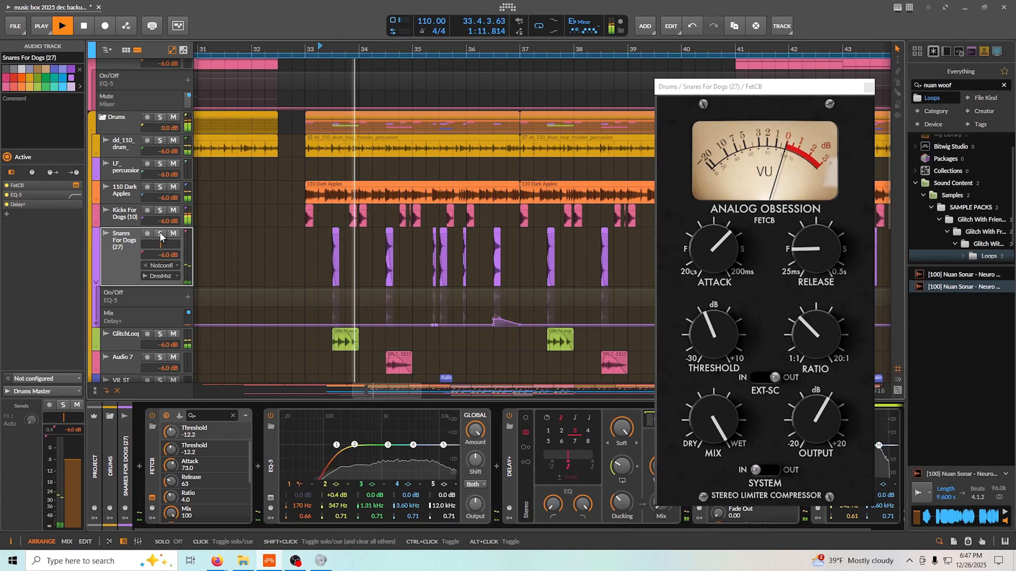
{"action": "left_click", "coordinate": [92, 32]}
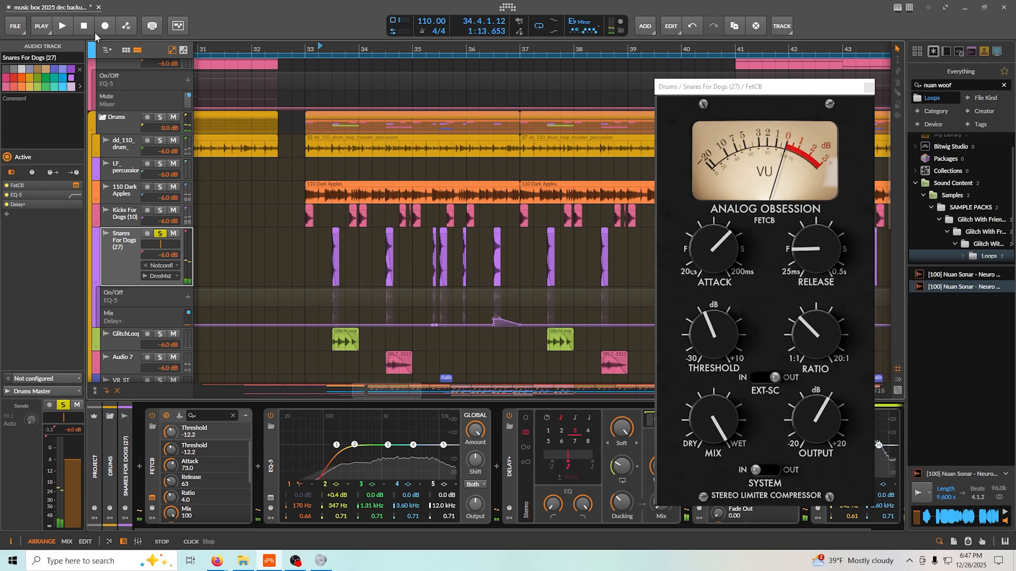
{"action": "left_click", "coordinate": [869, 87]}
Step: Examine EQ-5, Delay+ and the delay's FB FX chain with Halftime and EQ-2 on the Snares For Dogs track
{"action": "scroll", "coordinate": [418, 470], "scroll_direction": "right", "scroll_amount": 2}
{"action": "scroll", "coordinate": [418, 470], "scroll_direction": "left", "scroll_amount": 1}
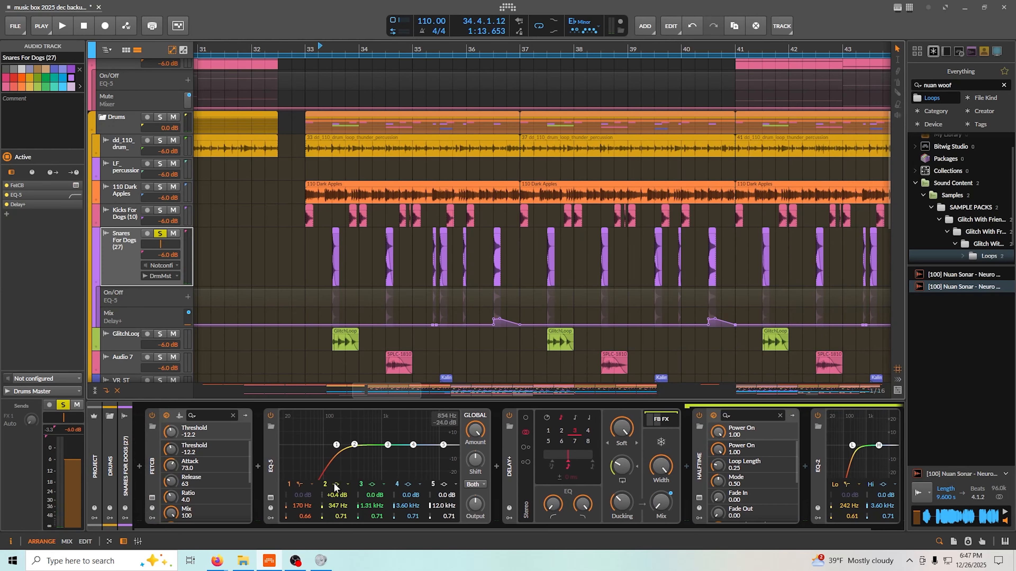
{"action": "left_click", "coordinate": [265, 464]}
{"action": "scroll", "coordinate": [262, 483], "scroll_direction": "right", "scroll_amount": 3}
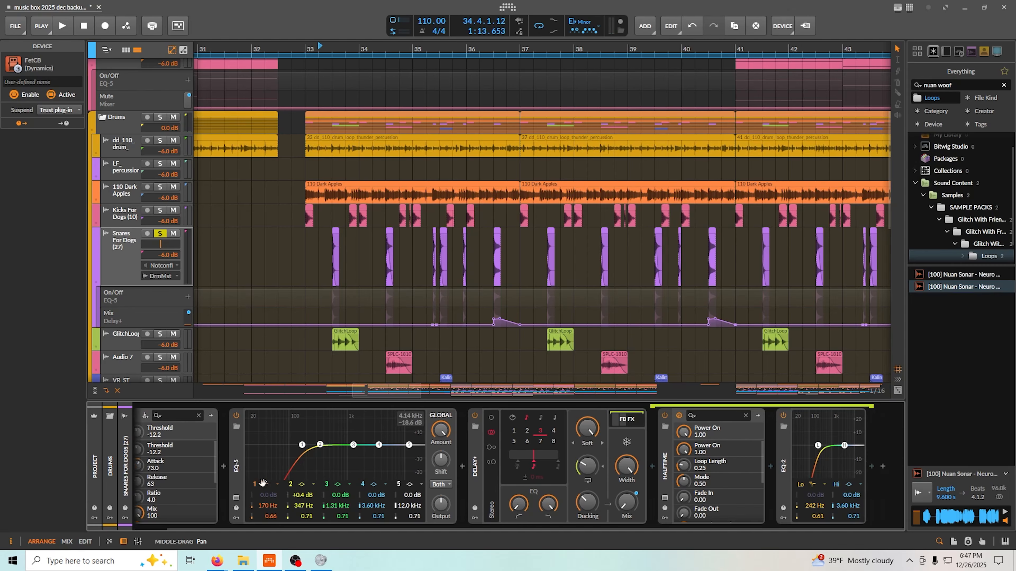
{"action": "left_click", "coordinate": [474, 472]}
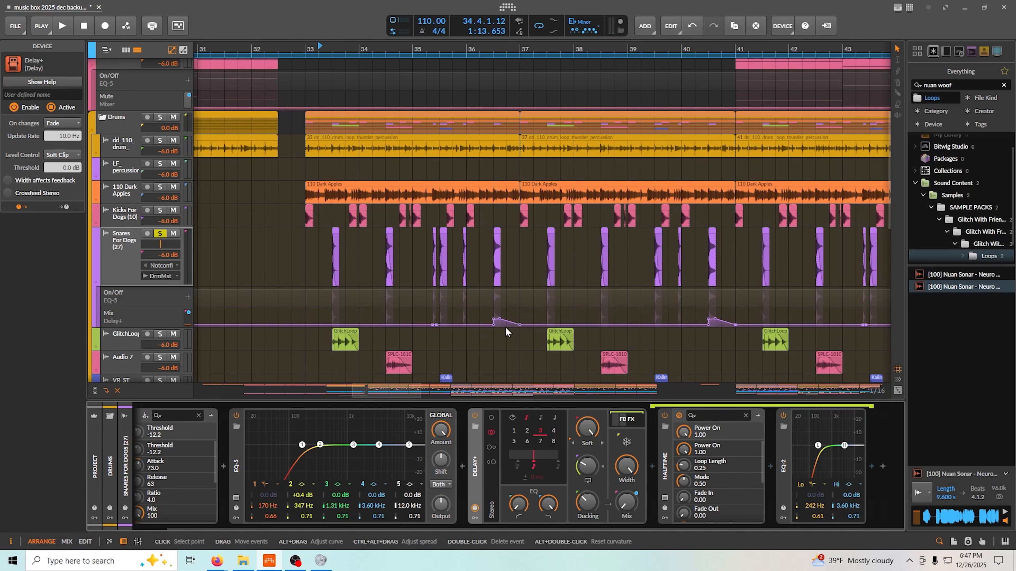
{"action": "scroll", "coordinate": [508, 336], "scroll_direction": "right", "scroll_amount": 3}
{"action": "left_click", "coordinate": [627, 420]}
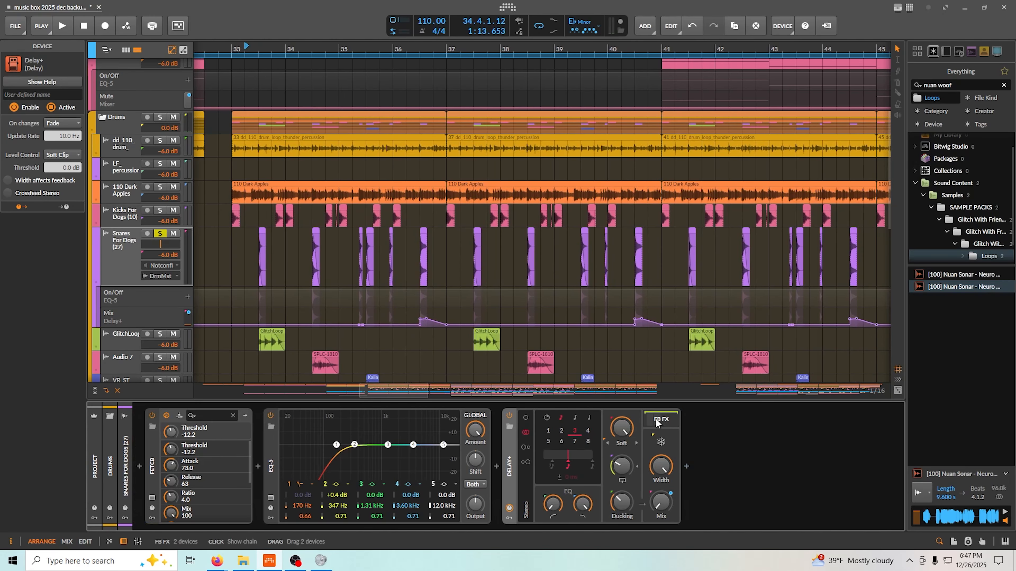
{"action": "left_click", "coordinate": [656, 418]}
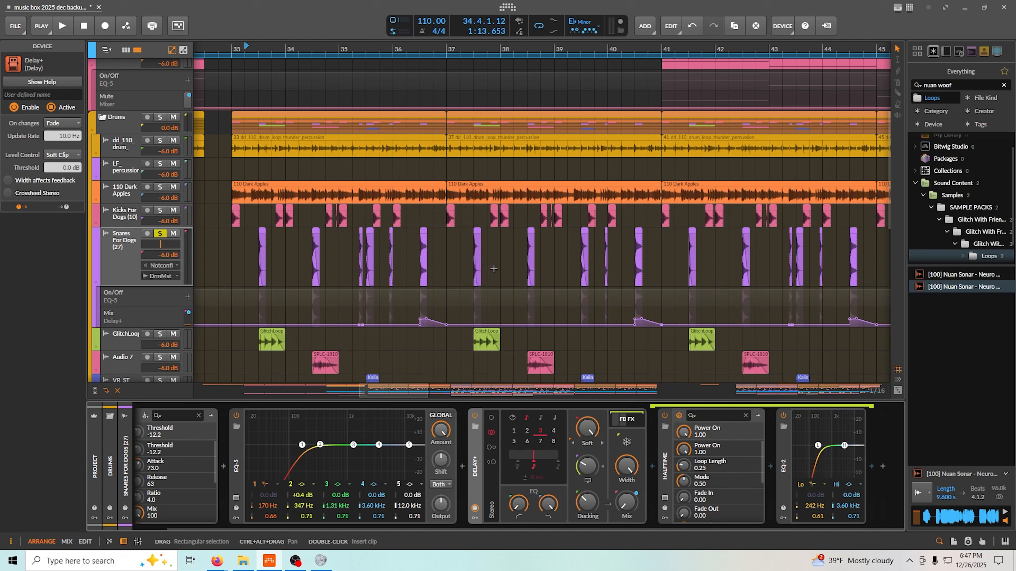
Step: Play the soloed snares from 36.1.4 to hear the Delay+ mix automation, and stop playback
{"action": "left_click", "coordinate": [403, 268]}
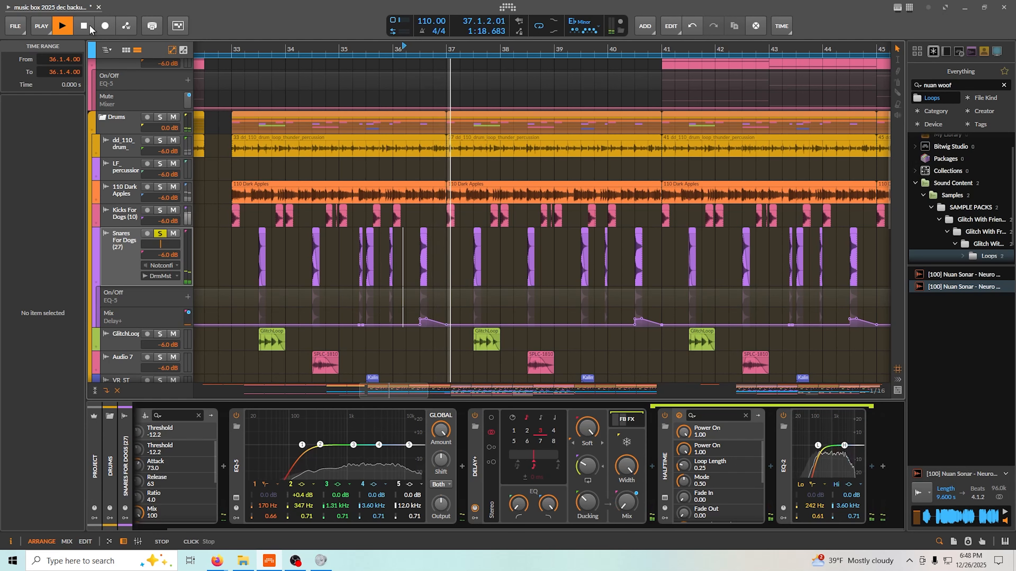
{"action": "key", "text": "space"}
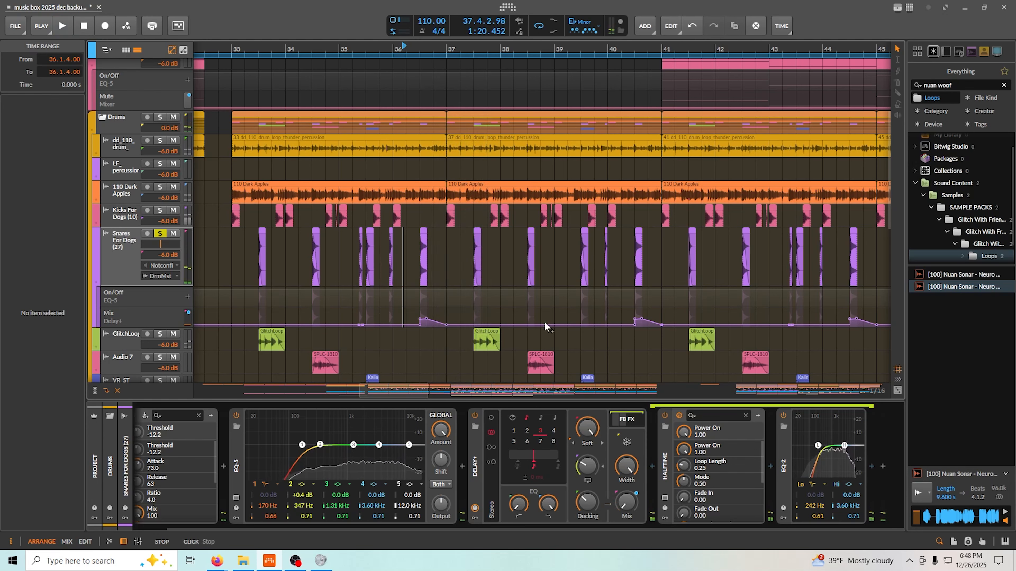
Step: Solo the GlitchLoop track instead of the snares, play it from 33.2.3 and stop
{"action": "scroll", "coordinate": [532, 308], "scroll_direction": "down", "scroll_amount": 3}
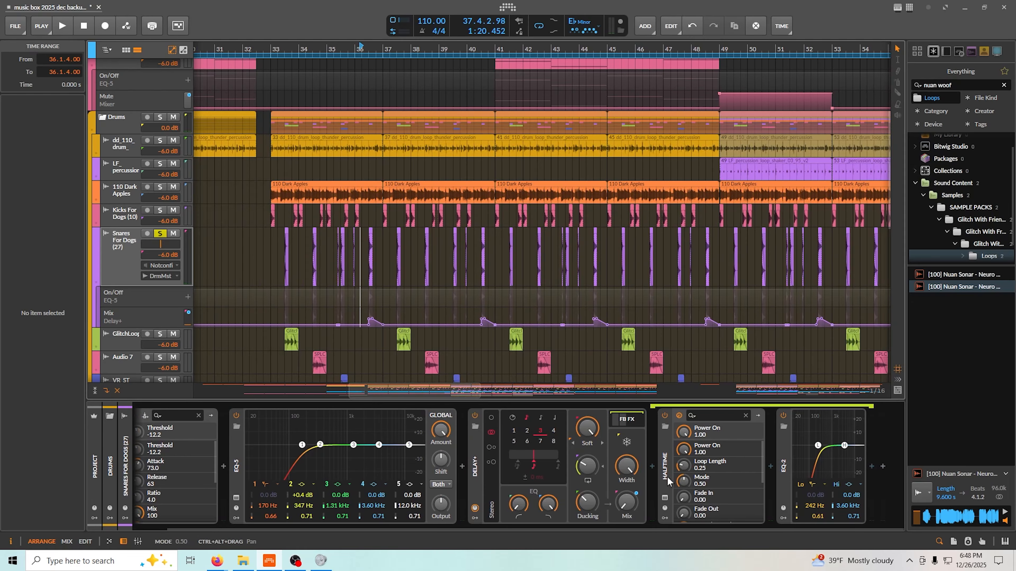
{"action": "left_click_drag", "start_coordinate": [282, 276], "coordinate": [283, 276]}
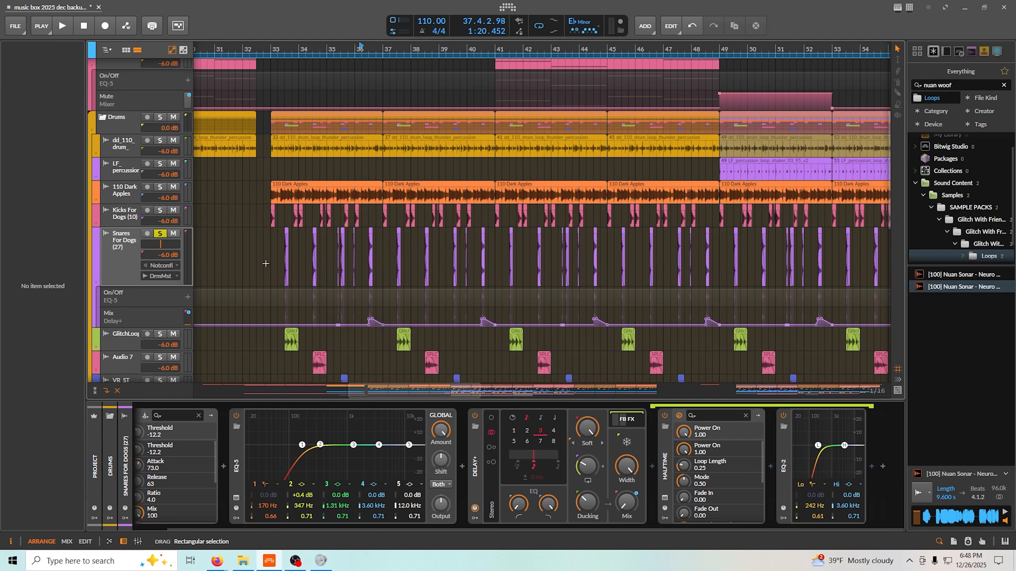
{"action": "scroll", "coordinate": [266, 249], "scroll_direction": "down", "scroll_amount": 4}
{"action": "scroll", "coordinate": [265, 240], "scroll_direction": "up", "scroll_amount": 2}
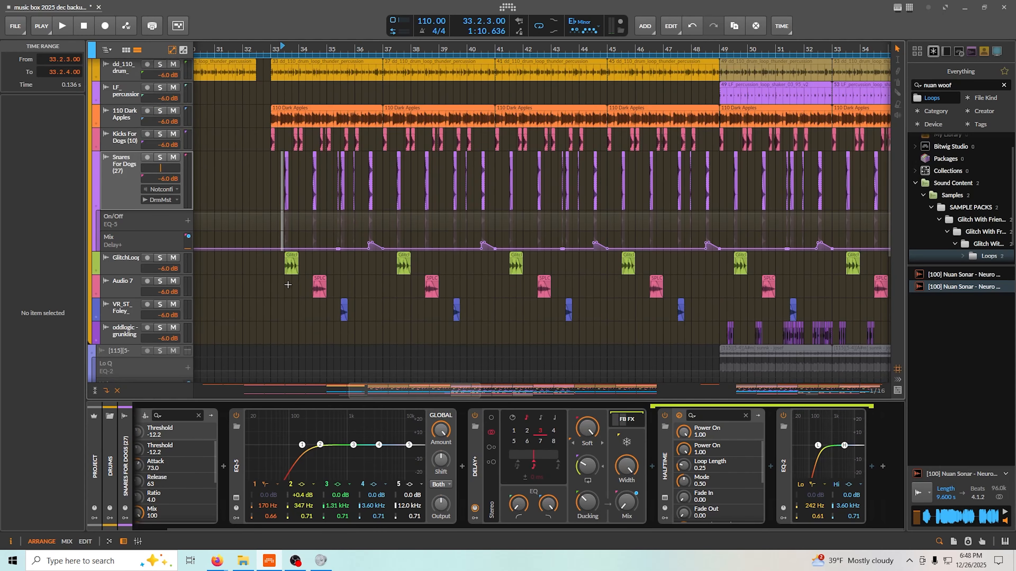
{"action": "scroll", "coordinate": [256, 272], "scroll_direction": "up", "scroll_amount": 5}
{"action": "scroll", "coordinate": [258, 279], "scroll_direction": "down", "scroll_amount": 4}
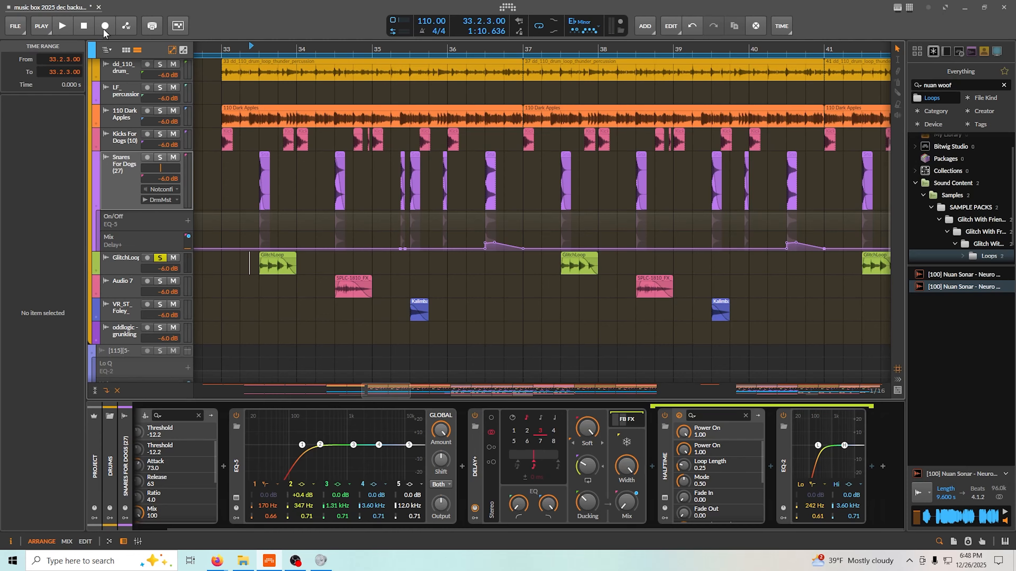
{"action": "left_click", "coordinate": [63, 27]}
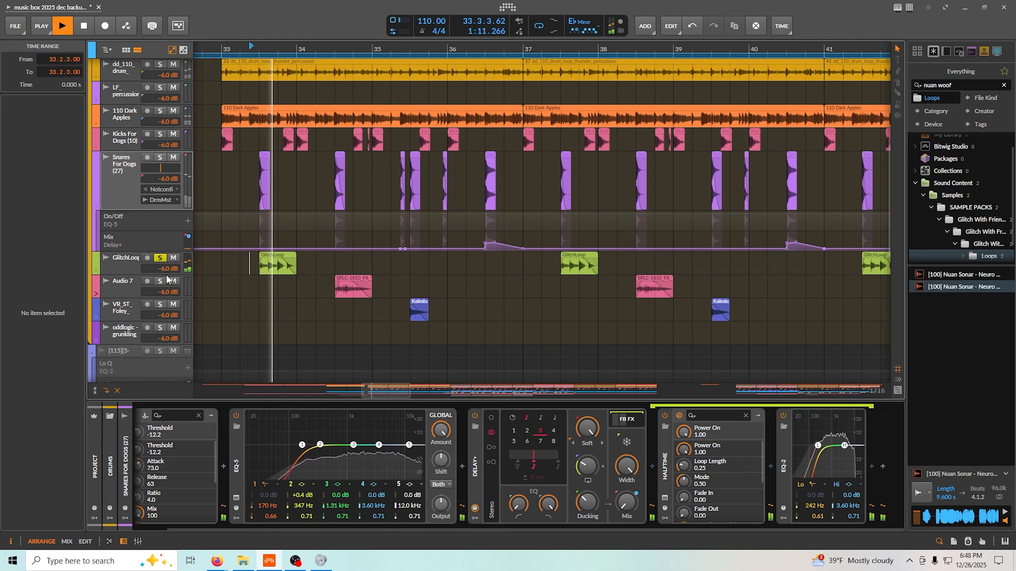
{"action": "left_click", "coordinate": [83, 27]}
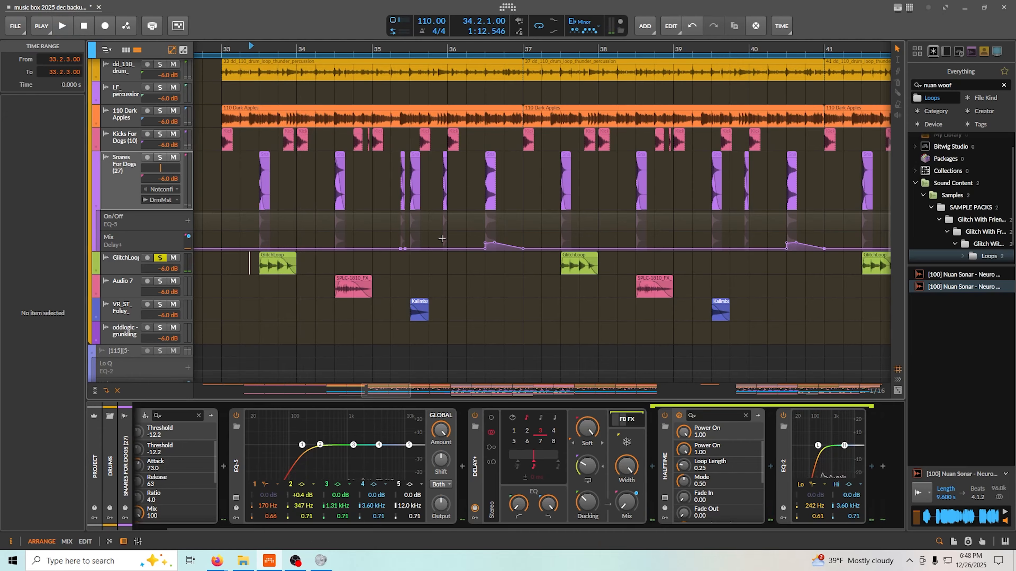
Step: Add Audio 7 and VR_ST_Foley to the solo, auditioning them from 34.2.3 and 35.2.3 respectively
{"action": "left_click", "coordinate": [325, 286]}
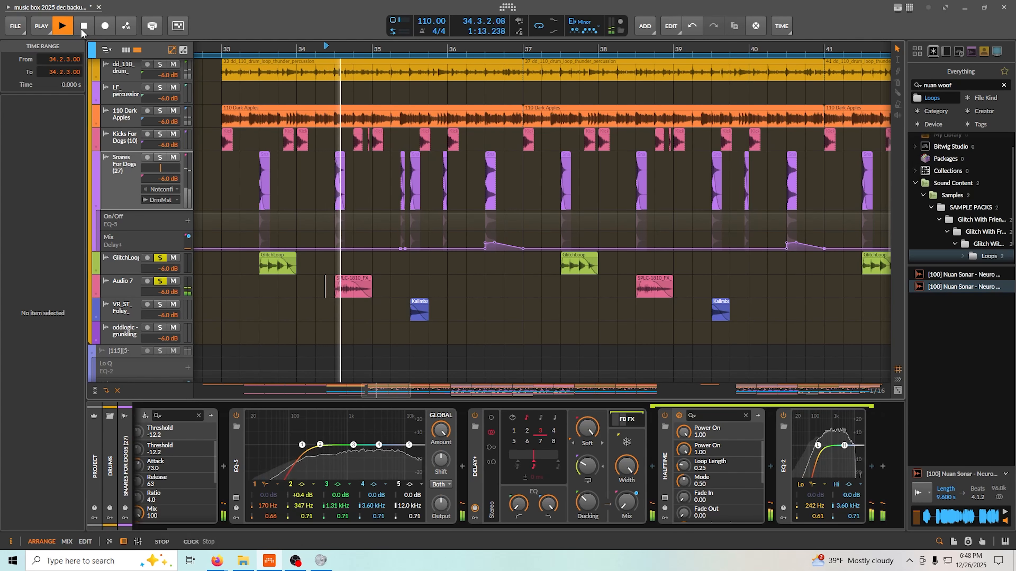
{"action": "scroll", "coordinate": [305, 320], "scroll_direction": "up", "scroll_amount": 4}
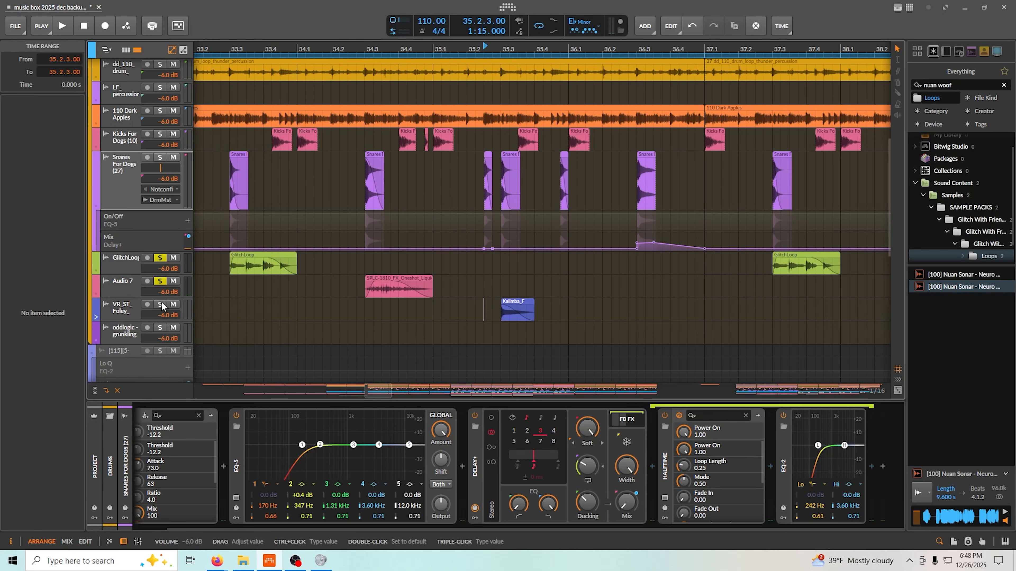
{"action": "left_click", "coordinate": [62, 26]}
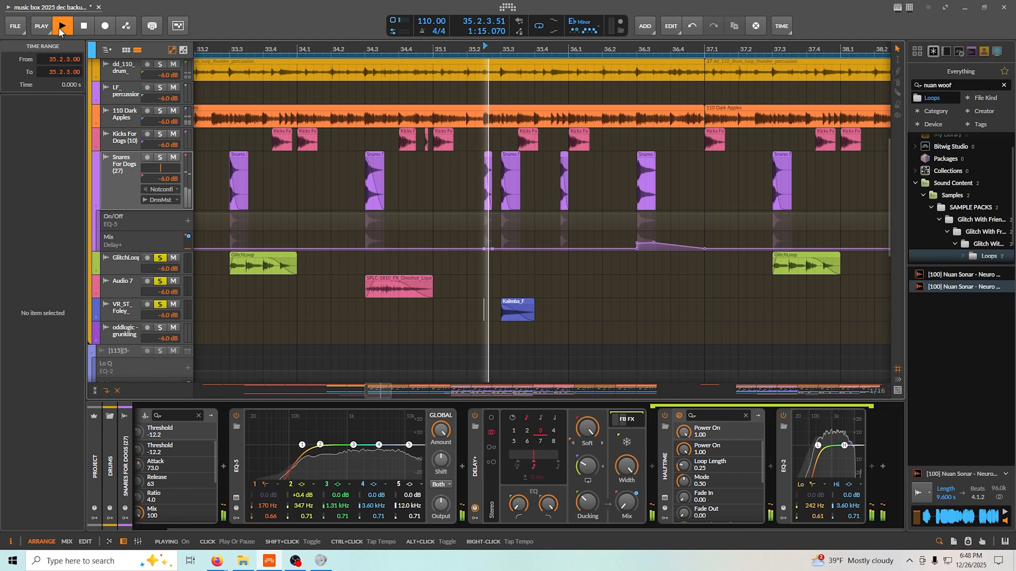
{"action": "left_click", "coordinate": [84, 25]}
Step: Clear the solos on GlitchLoop, Audio 7 and VR_ST_Foley and play the full arrangement from 32.3.4
{"action": "scroll", "coordinate": [364, 224], "scroll_direction": "down", "scroll_amount": 4}
{"action": "scroll", "coordinate": [320, 220], "scroll_direction": "up", "scroll_amount": 3}
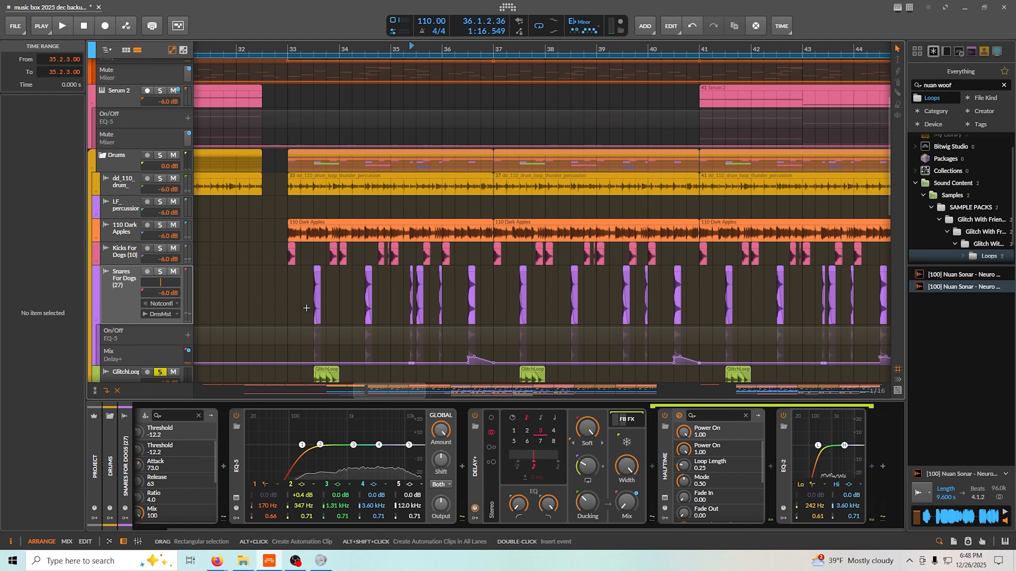
{"action": "scroll", "coordinate": [235, 213], "scroll_direction": "down", "scroll_amount": 2}
{"action": "left_click", "coordinate": [271, 217]}
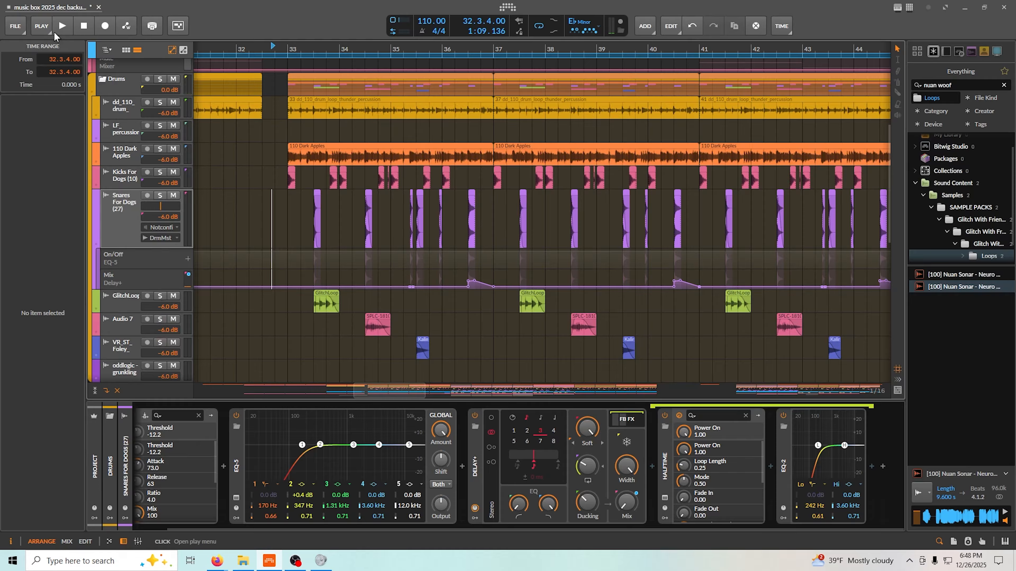
{"action": "left_click", "coordinate": [67, 28]}
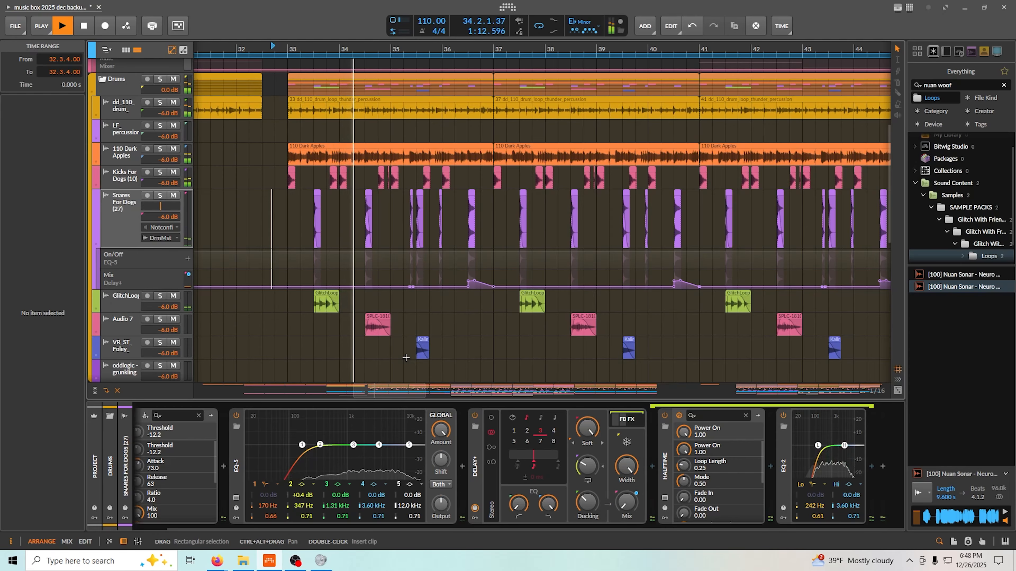
{"action": "left_click_drag", "start_coordinate": [451, 354], "coordinate": [449, 381]}
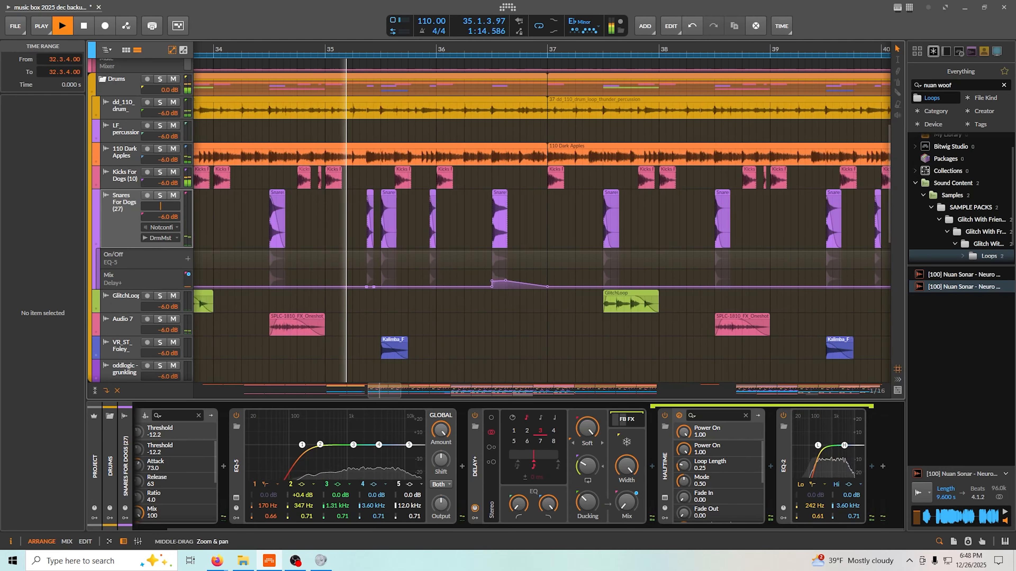
{"action": "left_click_drag", "start_coordinate": [200, 334], "coordinate": [242, 310]}
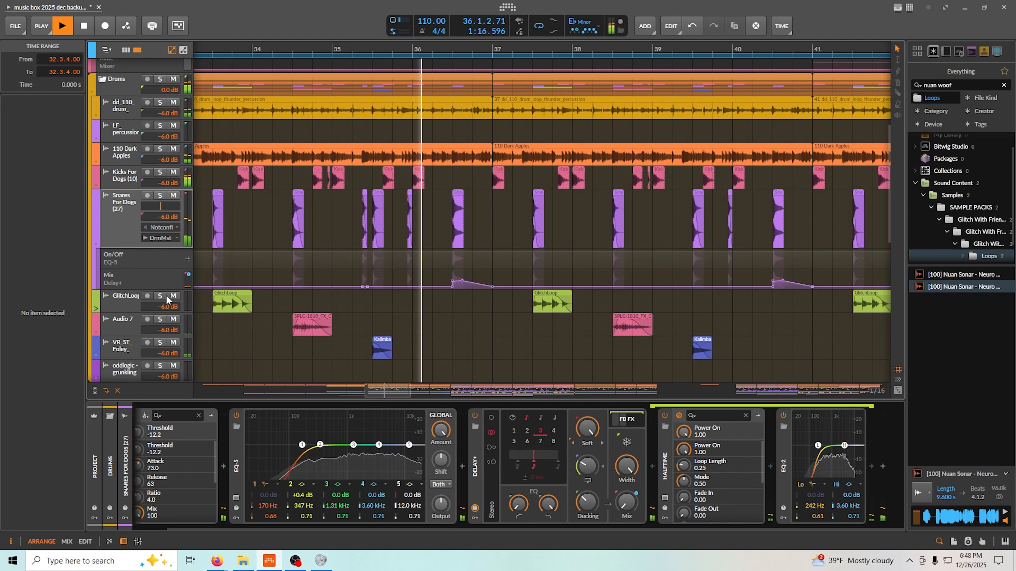
Step: Show the device chains of the GlitchLoop and VR_ST_Foley tracks during playback
{"action": "left_click", "coordinate": [131, 299]}
{"action": "left_click", "coordinate": [122, 348]}
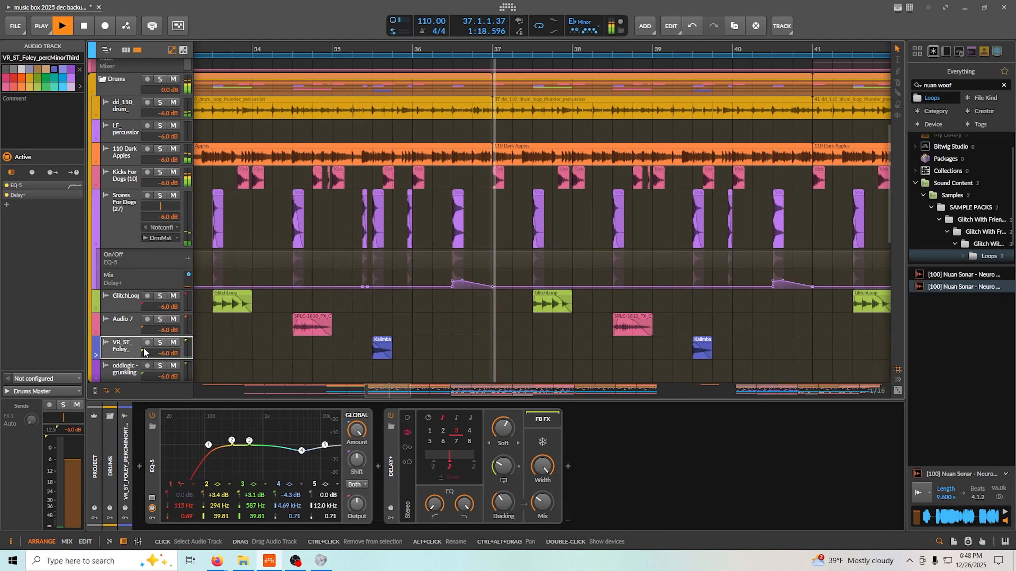
{"action": "left_click_drag", "start_coordinate": [515, 358], "coordinate": [354, 359]}
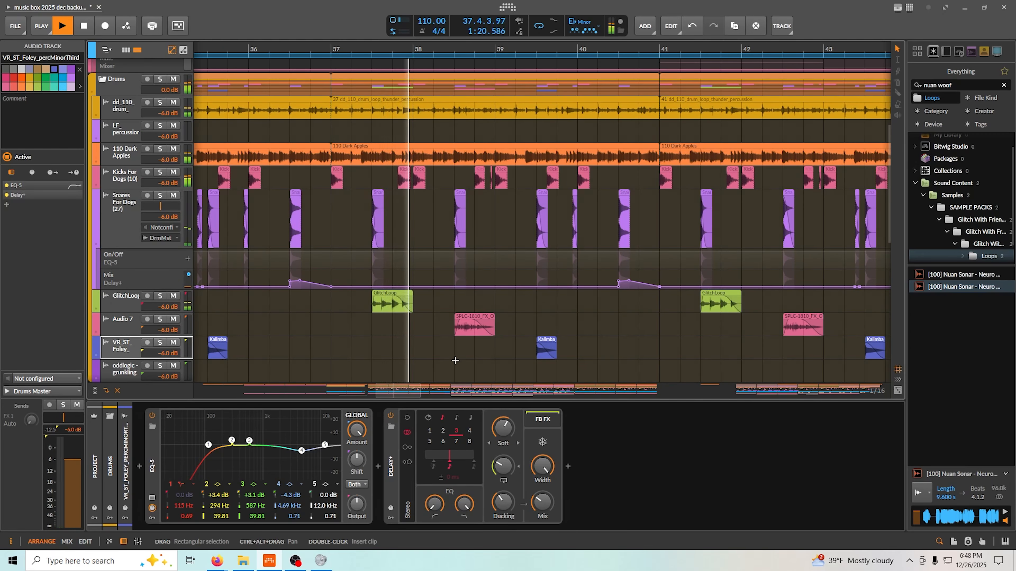
Step: Stop playback and check the GlitchLoop and Audio 7 tracks for devices
{"action": "left_click_drag", "start_coordinate": [466, 359], "coordinate": [332, 363]}
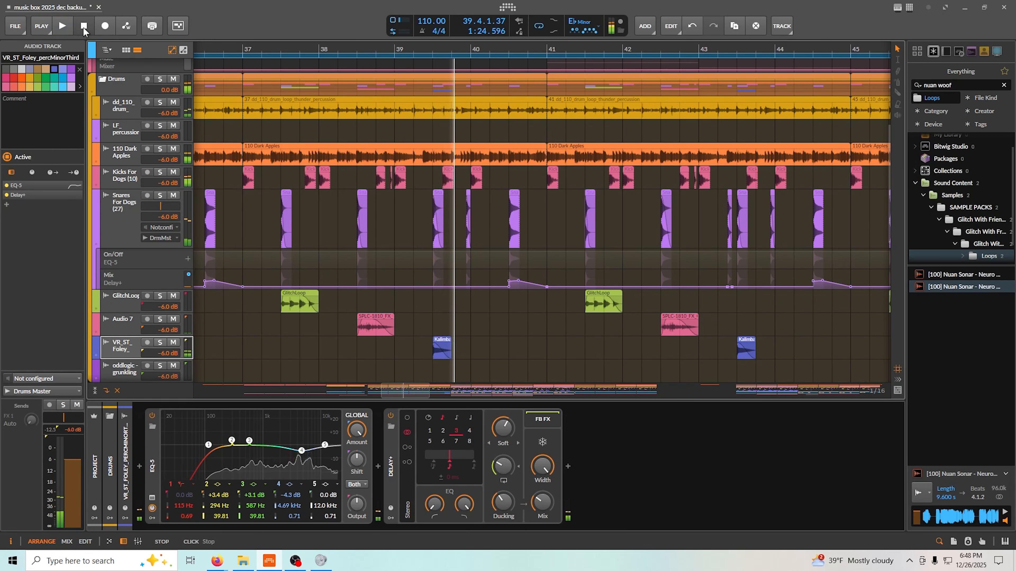
{"action": "key", "text": "space"}
{"action": "left_click_drag", "start_coordinate": [392, 373], "coordinate": [396, 346]}
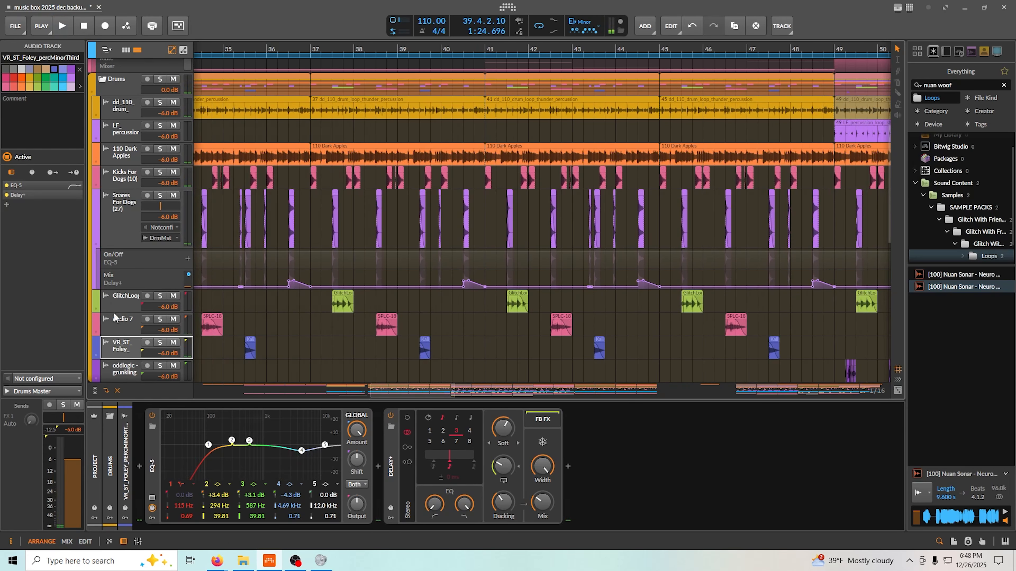
{"action": "left_click", "coordinate": [127, 303]}
{"action": "left_click", "coordinate": [128, 323]}
{"action": "left_click", "coordinate": [129, 302]}
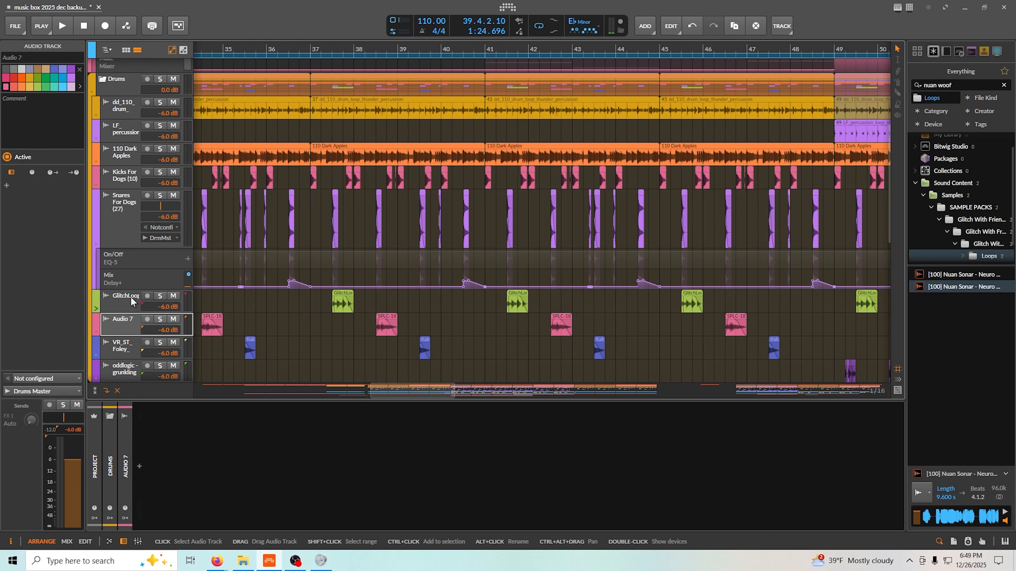
{"action": "left_click", "coordinate": [128, 326]}
Step: Examine the GlitchLoop, Audio 7 and Kalimba clips between bars 33 and 36, and show the VR_ST_Foley track's device chain
{"action": "left_click_drag", "start_coordinate": [242, 330], "coordinate": [300, 310]}
{"action": "scroll", "coordinate": [315, 340], "scroll_direction": "up", "scroll_amount": 2}
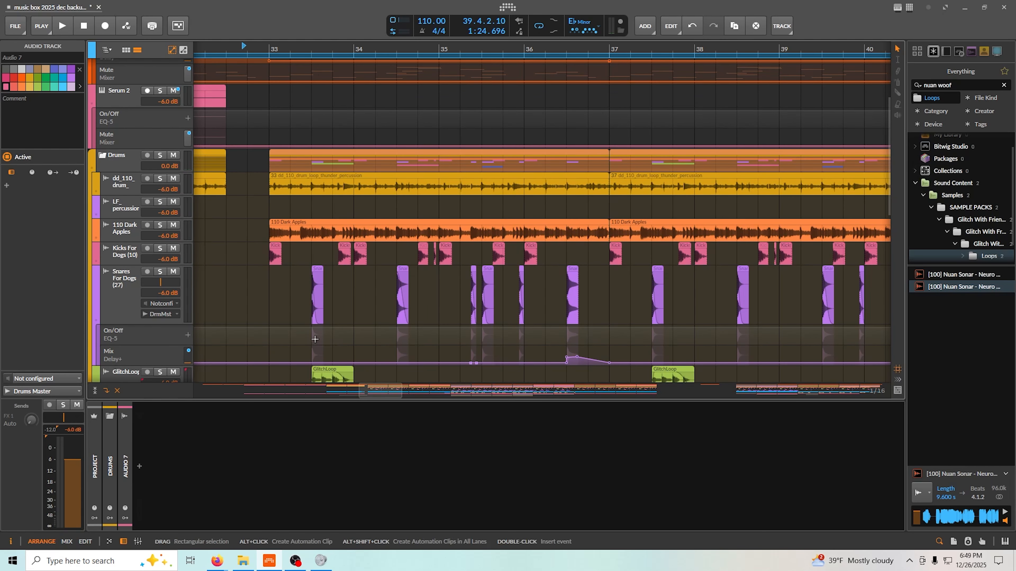
{"action": "scroll", "coordinate": [313, 340], "scroll_direction": "down", "scroll_amount": 2}
{"action": "scroll", "coordinate": [311, 341], "scroll_direction": "up", "scroll_amount": 8}
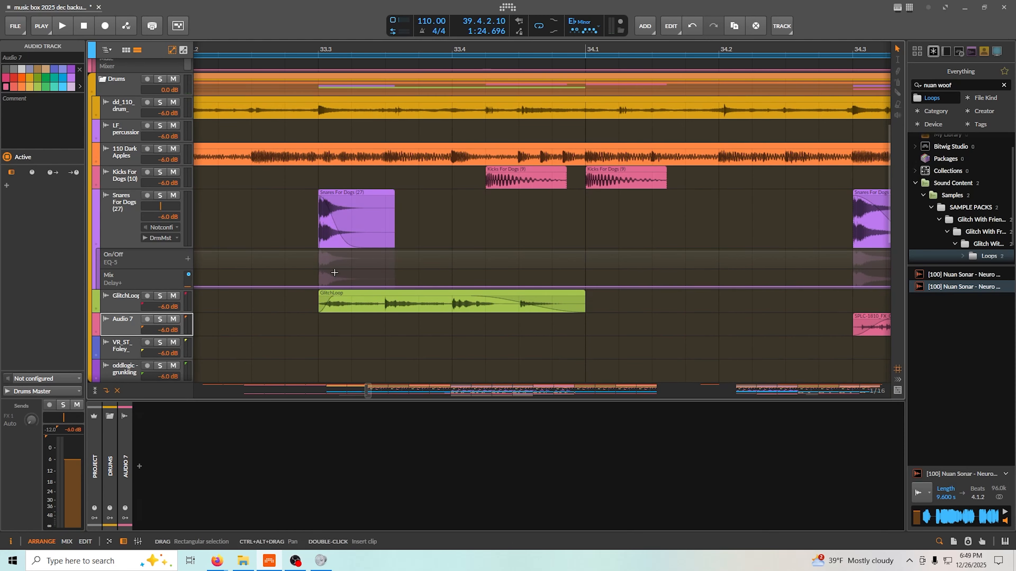
{"action": "scroll", "coordinate": [500, 373], "scroll_direction": "down", "scroll_amount": 5}
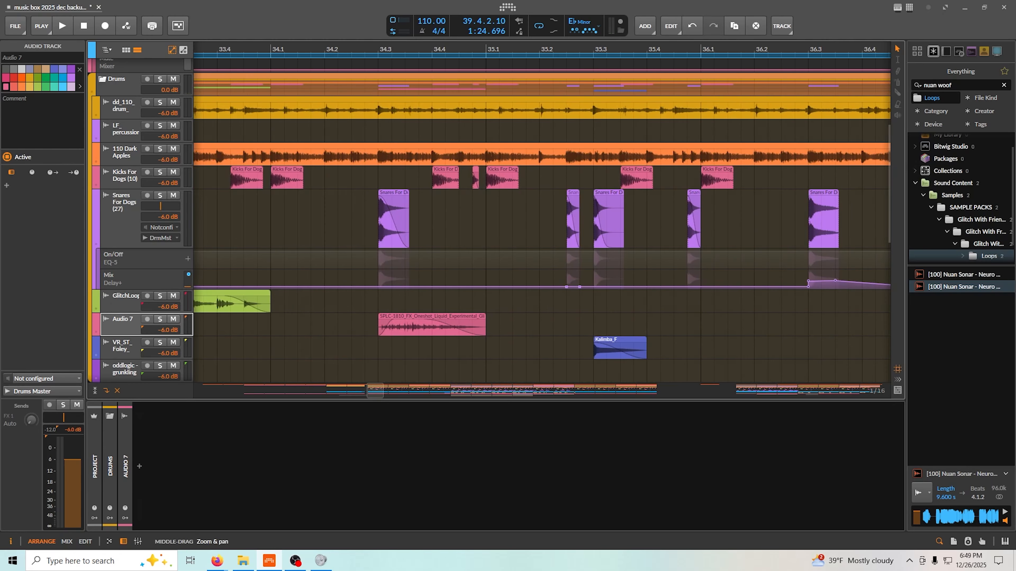
{"action": "scroll", "coordinate": [515, 325], "scroll_direction": "down", "scroll_amount": 1}
{"action": "scroll", "coordinate": [567, 342], "scroll_direction": "up", "scroll_amount": 1}
{"action": "scroll", "coordinate": [567, 343], "scroll_direction": "down", "scroll_amount": 2}
{"action": "scroll", "coordinate": [560, 342], "scroll_direction": "up", "scroll_amount": 5}
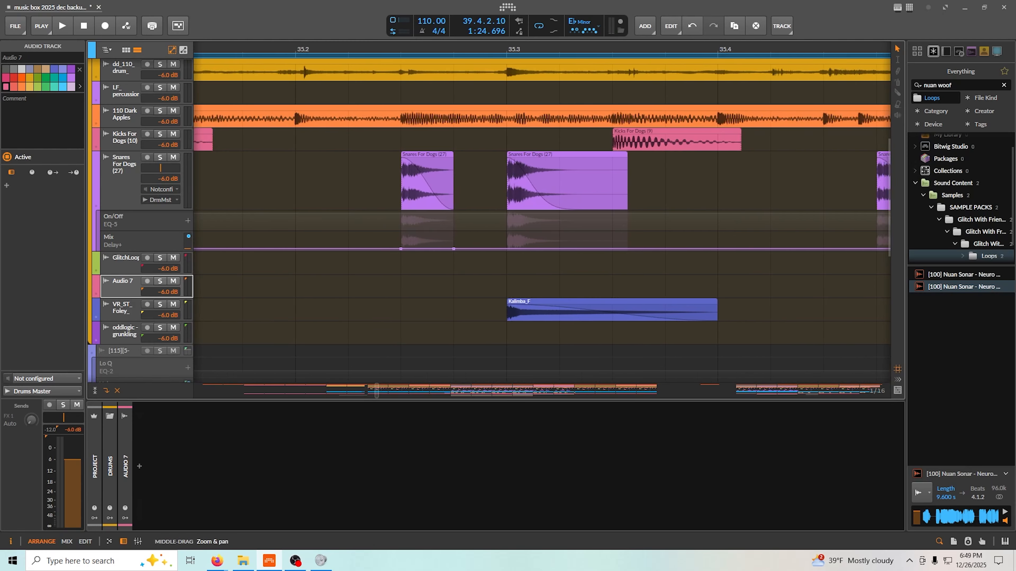
{"action": "scroll", "coordinate": [478, 313], "scroll_direction": "down", "scroll_amount": 3}
{"action": "left_click", "coordinate": [127, 309]}
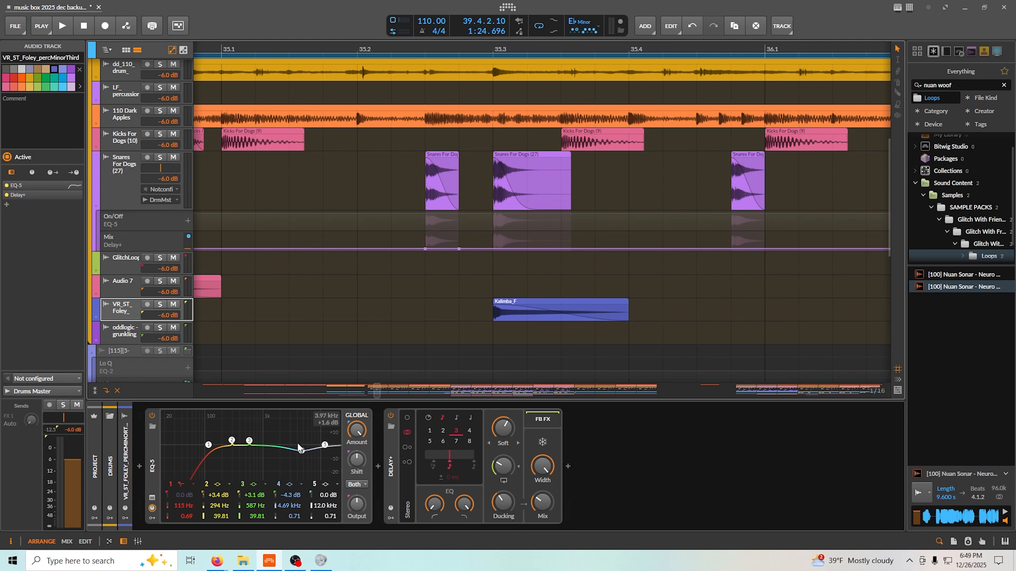
Step: Play the full arrangement from 48.3.3, just before the oddlogic grunkling clips begin
{"action": "left_click_drag", "start_coordinate": [585, 293], "coordinate": [561, 224]}
{"action": "left_click_drag", "start_coordinate": [366, 291], "coordinate": [336, 298]}
{"action": "left_click_drag", "start_coordinate": [590, 305], "coordinate": [574, 332]}
{"action": "scroll", "coordinate": [545, 320], "scroll_direction": "down", "scroll_amount": 1}
{"action": "scroll", "coordinate": [528, 302], "scroll_direction": "up", "scroll_amount": 3}
{"action": "scroll", "coordinate": [512, 262], "scroll_direction": "down", "scroll_amount": 3}
{"action": "left_click", "coordinate": [513, 262]}
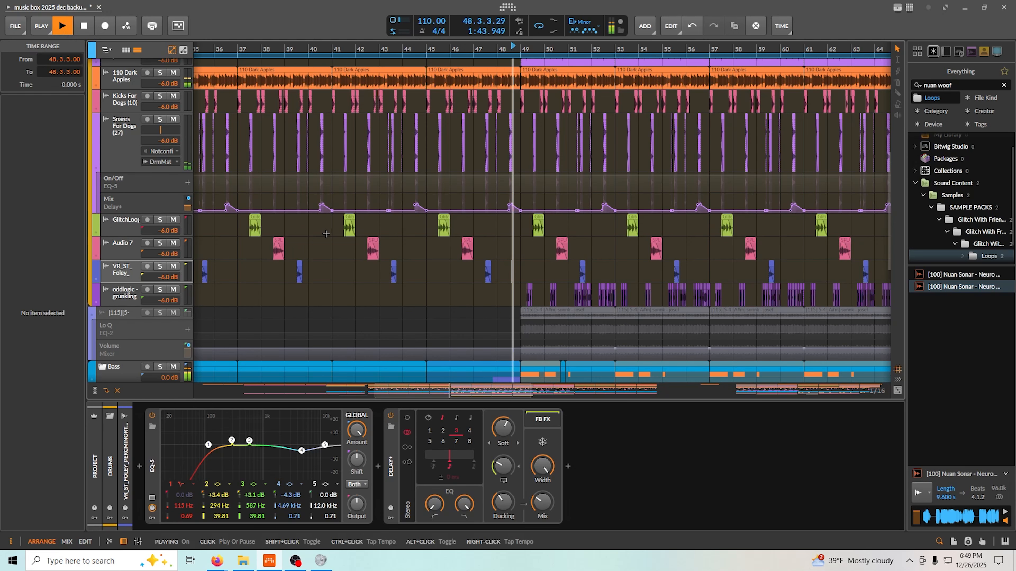
{"action": "left_click_drag", "start_coordinate": [565, 230], "coordinate": [527, 289]}
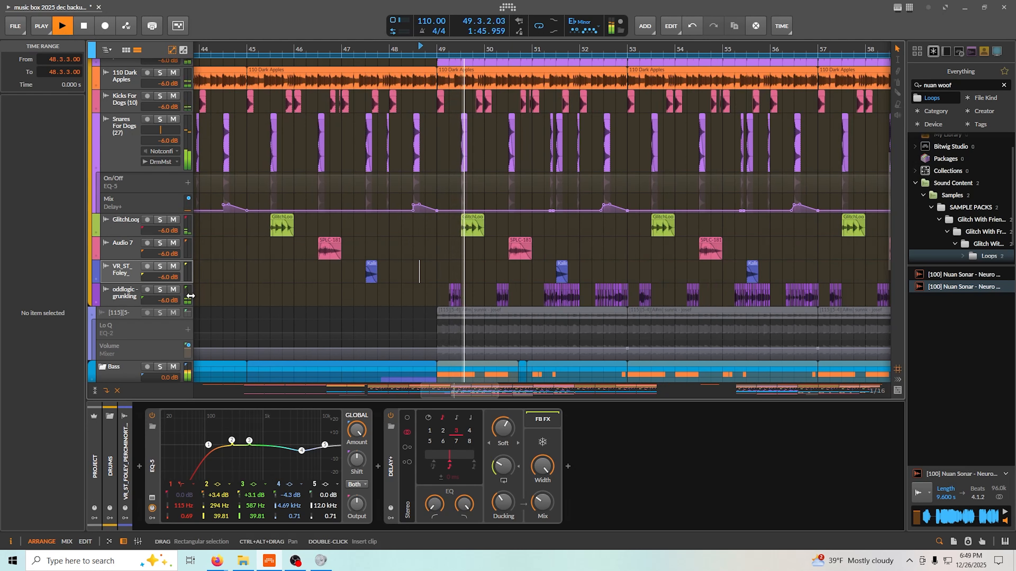
Step: Solo the oddlogic grunkling track during playback and examine its sliced clips around bar 53
{"action": "left_click", "coordinate": [160, 290]}
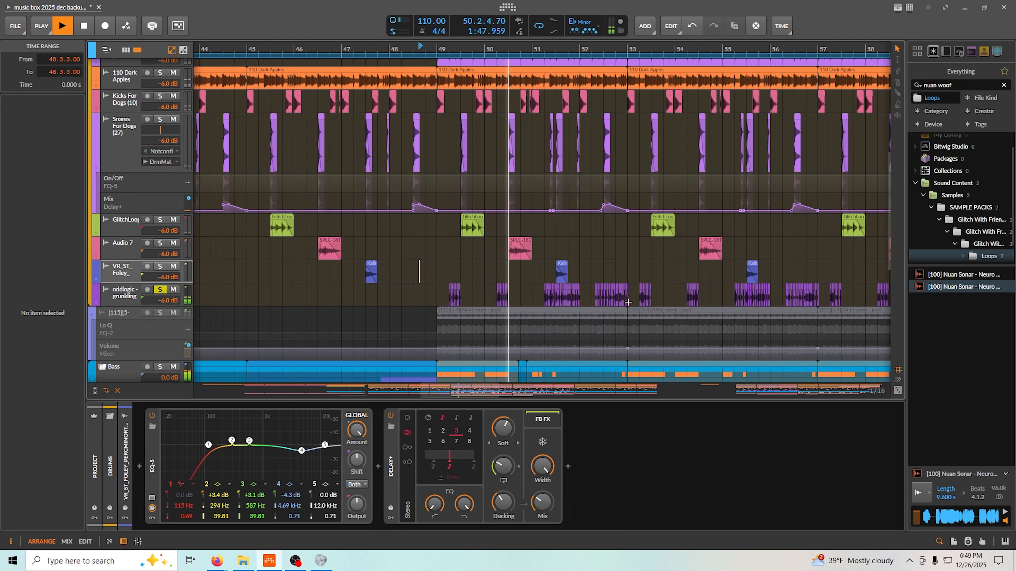
{"action": "left_click_drag", "start_coordinate": [580, 300], "coordinate": [580, 373]}
{"action": "mouse_move", "coordinate": [443, 300]}
{"action": "left_mouse_down"}
{"action": "mouse_move", "coordinate": [440, 352]}
{"action": "mouse_move", "coordinate": [434, 298]}
{"action": "left_mouse_up"}
{"action": "left_click_drag", "start_coordinate": [512, 291], "coordinate": [440, 284]}
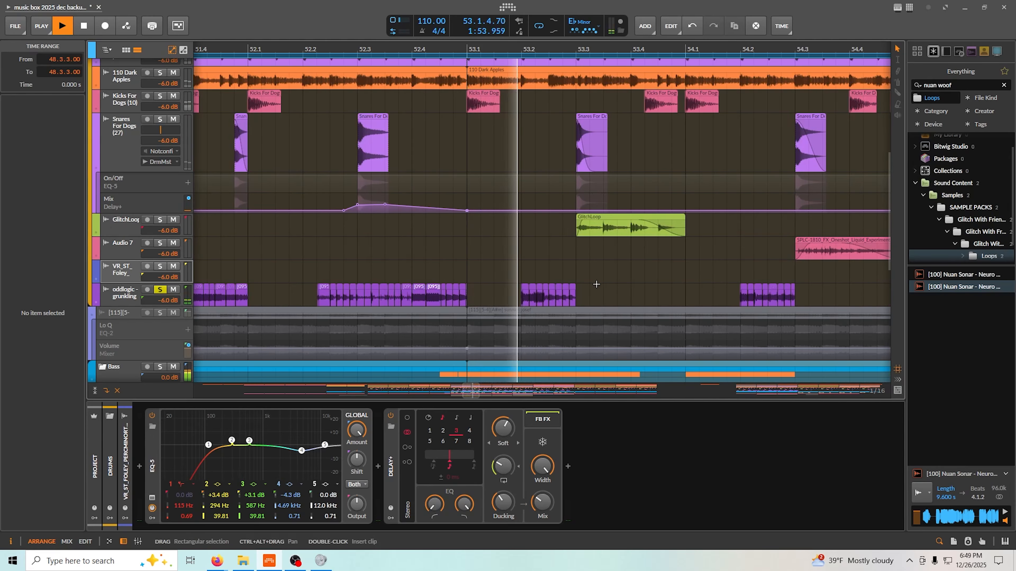
{"action": "left_click_drag", "start_coordinate": [569, 292], "coordinate": [431, 340]}
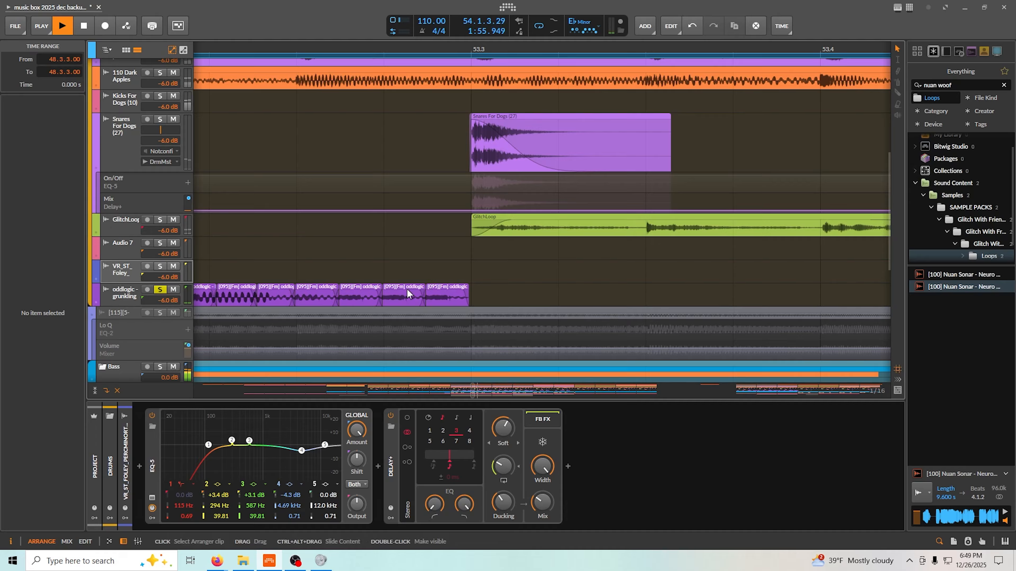
{"action": "left_click_drag", "start_coordinate": [276, 337], "coordinate": [360, 312]}
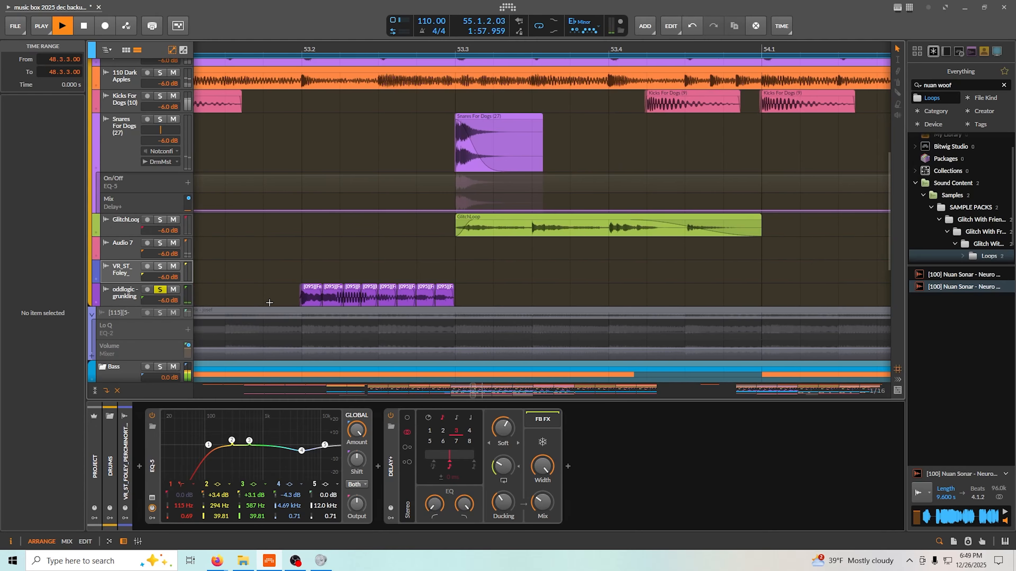
Step: Show the clip settings of the first oddlogic slice at 53.2.1 and follow the track's slices up to bar 64
{"action": "left_click", "coordinate": [313, 289]}
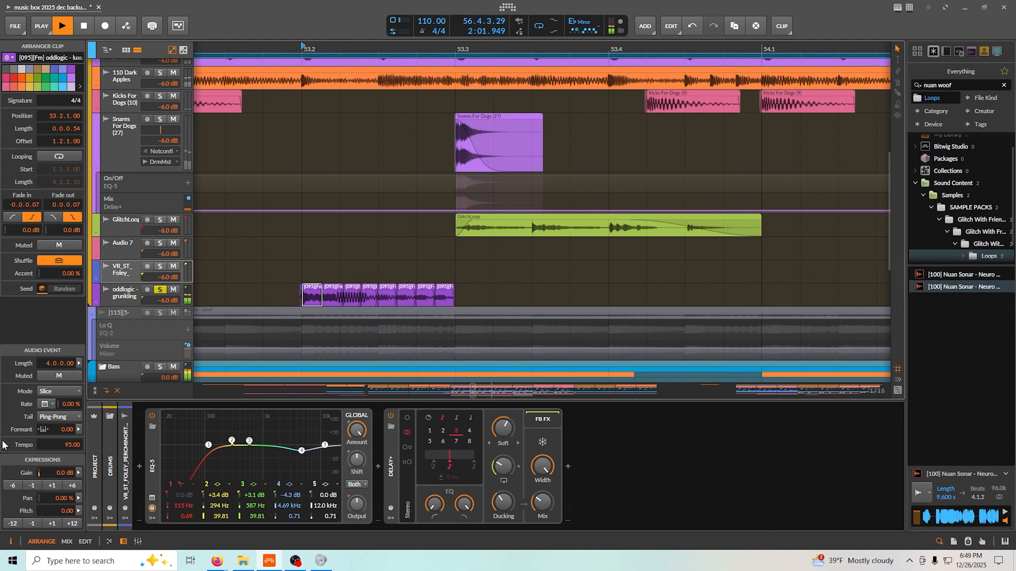
{"action": "left_click_drag", "start_coordinate": [276, 281], "coordinate": [243, 246]}
{"action": "left_click_drag", "start_coordinate": [535, 263], "coordinate": [272, 252]}
{"action": "left_click_drag", "start_coordinate": [488, 283], "coordinate": [352, 272]}
{"action": "left_click_drag", "start_coordinate": [596, 228], "coordinate": [410, 236]}
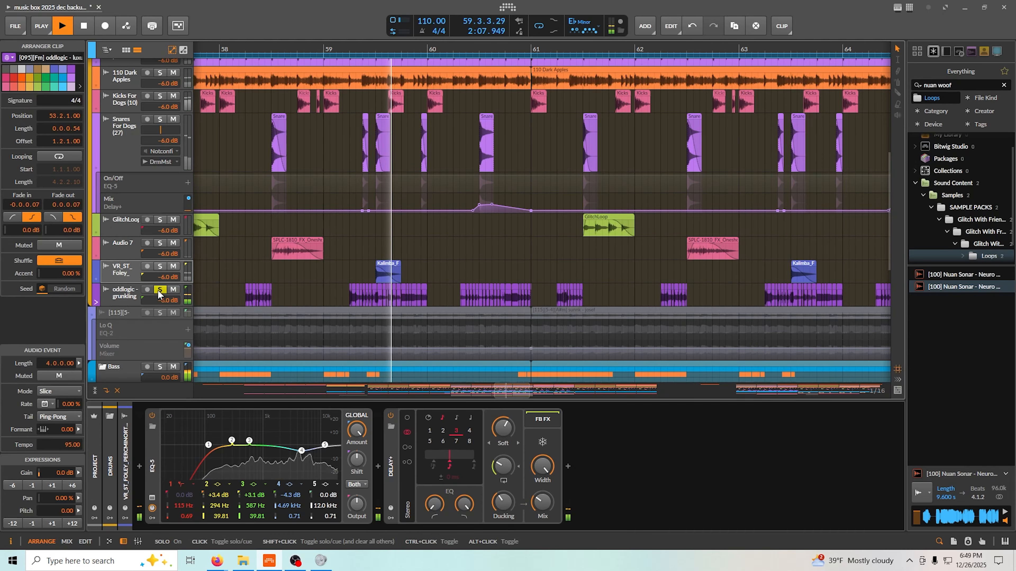
Step: Clear the solo on the oddlogic track and look over the Bass and Phase-4 tracks during full playback
{"action": "left_click_drag", "start_coordinate": [636, 274], "coordinate": [394, 252]}
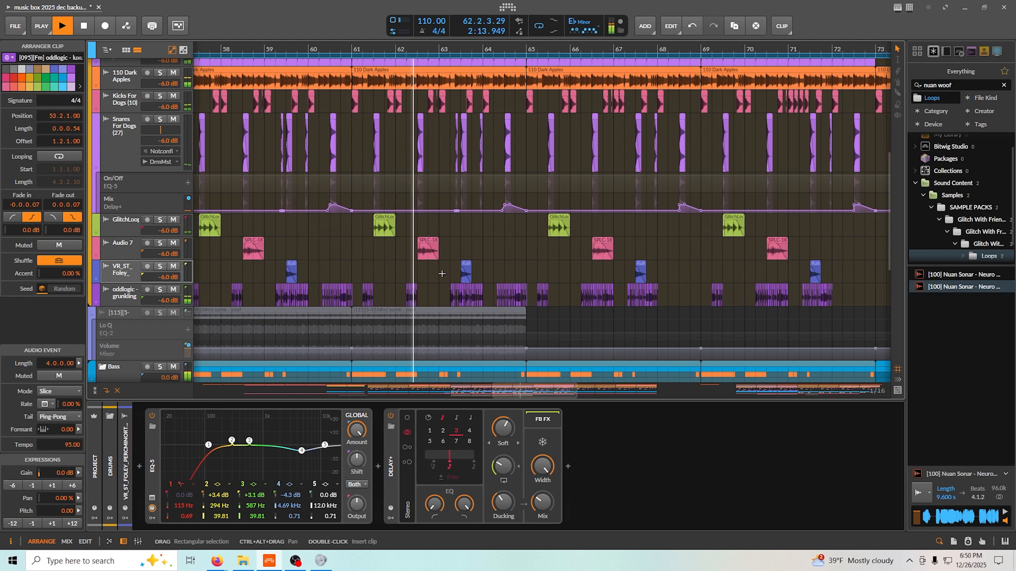
{"action": "left_click_drag", "start_coordinate": [446, 273], "coordinate": [434, 273]}
{"action": "scroll", "coordinate": [438, 267], "scroll_direction": "down", "scroll_amount": 5}
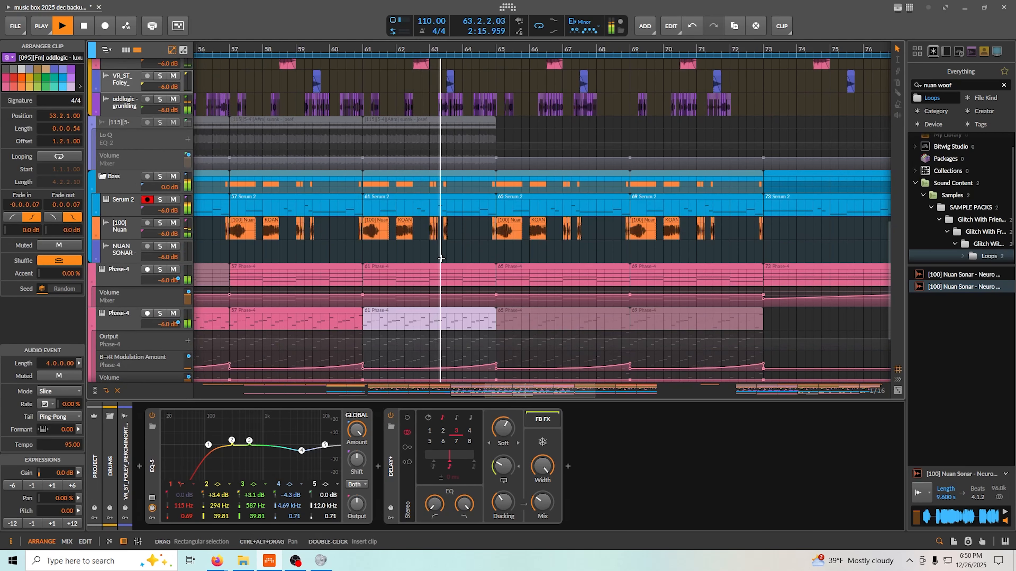
{"action": "scroll", "coordinate": [382, 248], "scroll_direction": "down", "scroll_amount": 2}
{"action": "scroll", "coordinate": [383, 248], "scroll_direction": "up", "scroll_amount": 4}
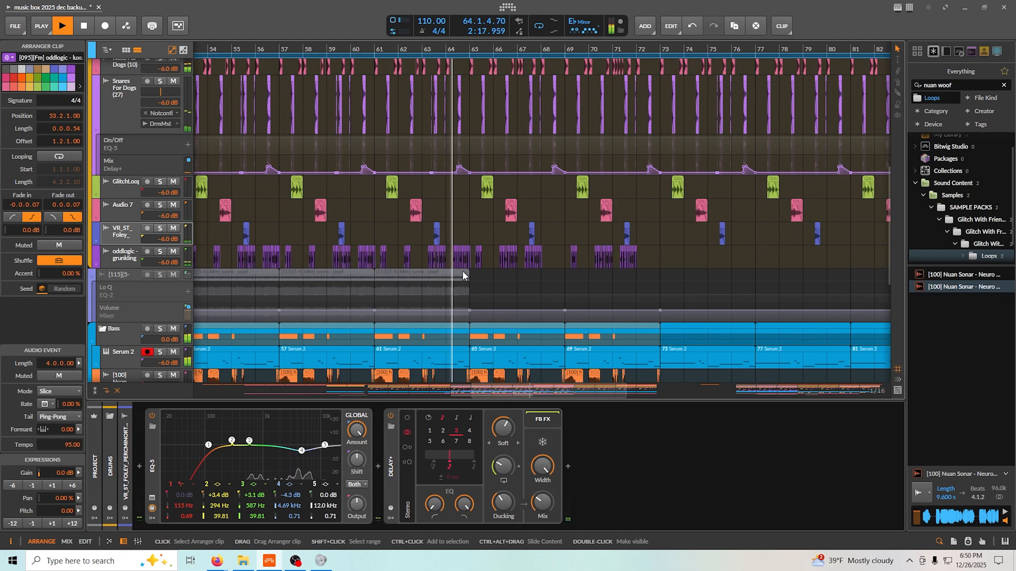
{"action": "scroll", "coordinate": [397, 244], "scroll_direction": "down", "scroll_amount": 8}
{"action": "scroll", "coordinate": [397, 264], "scroll_direction": "up", "scroll_amount": 2}
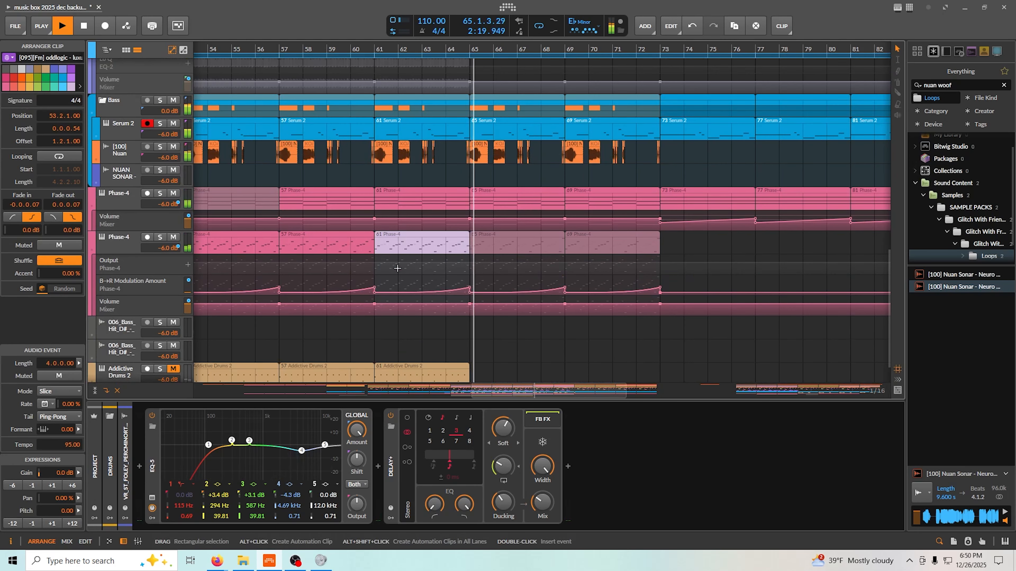
{"action": "scroll", "coordinate": [412, 265], "scroll_direction": "down", "scroll_amount": 2}
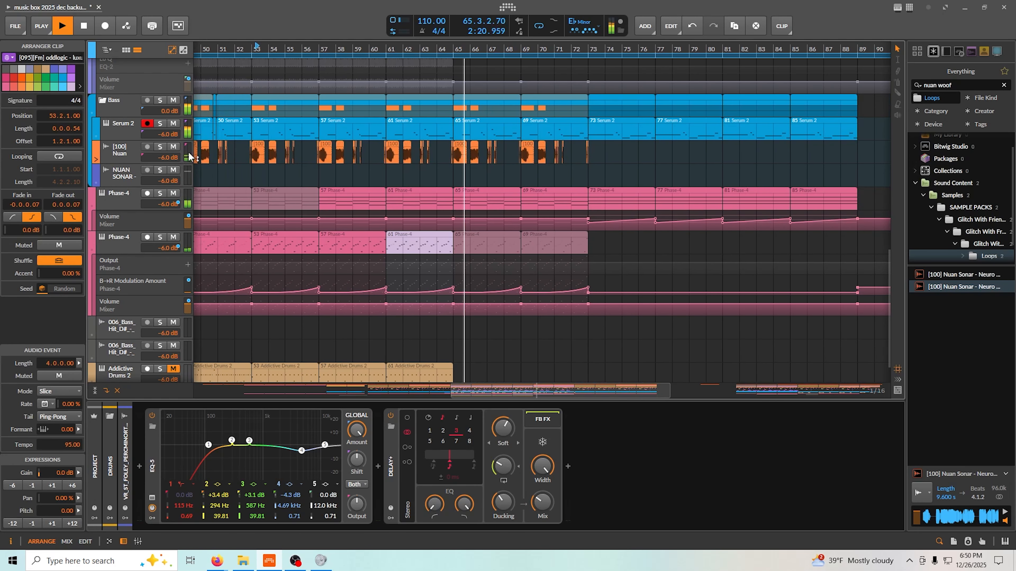
Step: Solo the lower Phase-4 track, place the play start at 48.3.3 and stop playback
{"action": "left_click", "coordinate": [160, 237]}
{"action": "scroll", "coordinate": [442, 171], "scroll_direction": "down", "scroll_amount": 5}
{"action": "left_click", "coordinate": [386, 242]}
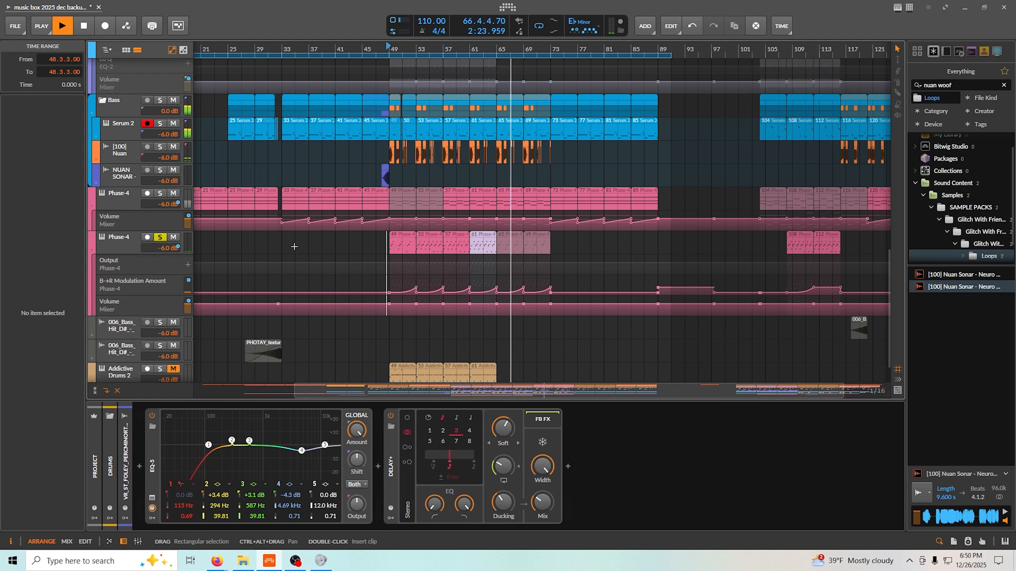
{"action": "key", "text": "space"}
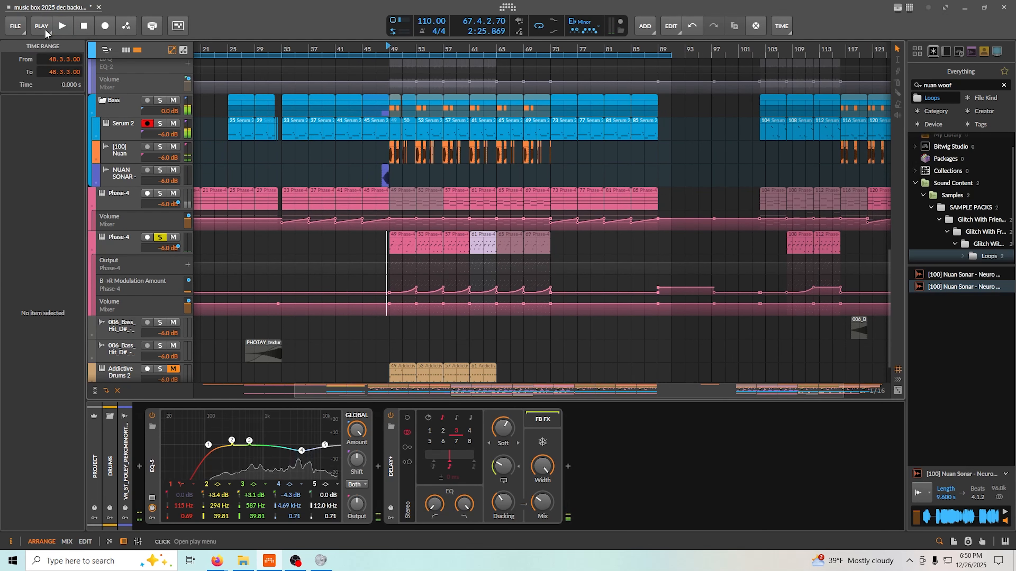
Step: Show the upper Phase-4 track's device chain, play the soloed lower Phase-4 track from 48.4.1 and stop
{"action": "scroll", "coordinate": [407, 208], "scroll_direction": "up", "scroll_amount": 5}
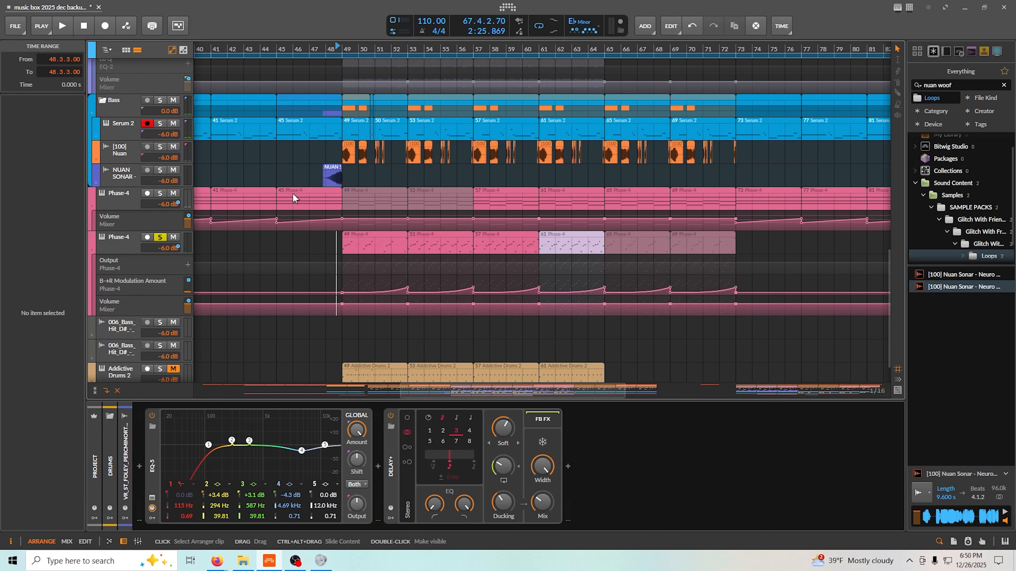
{"action": "left_click", "coordinate": [308, 202]}
{"action": "left_click", "coordinate": [135, 204]}
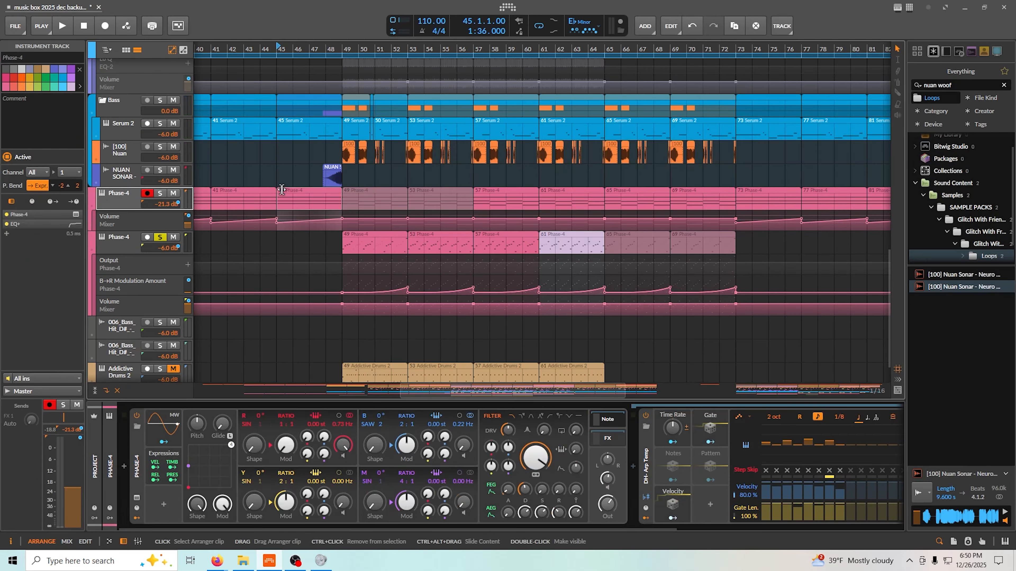
{"action": "left_click", "coordinate": [296, 194]}
{"action": "left_click", "coordinate": [338, 242]}
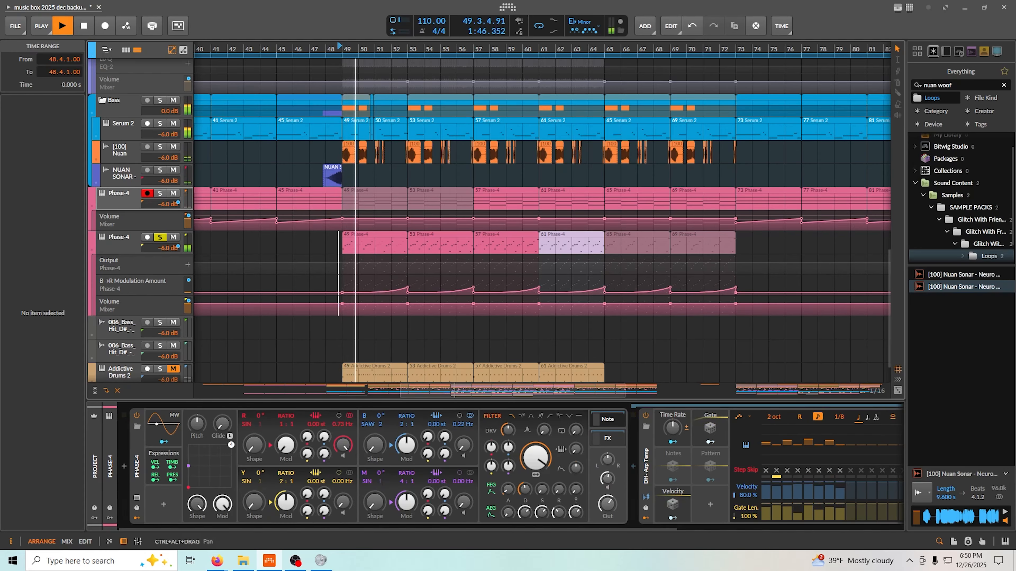
{"action": "scroll", "coordinate": [440, 252], "scroll_direction": "up", "scroll_amount": 3}
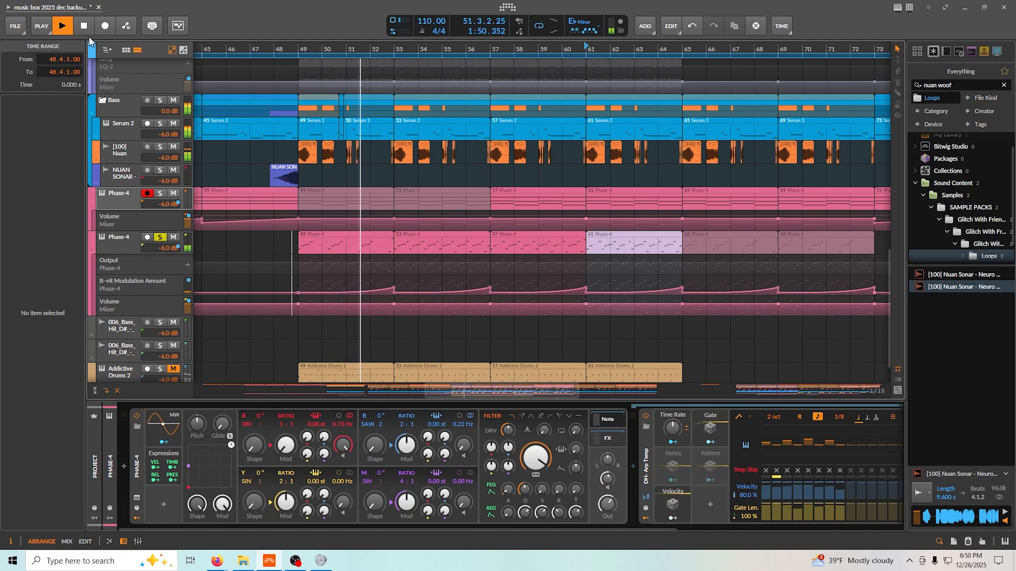
{"action": "key", "text": "space"}
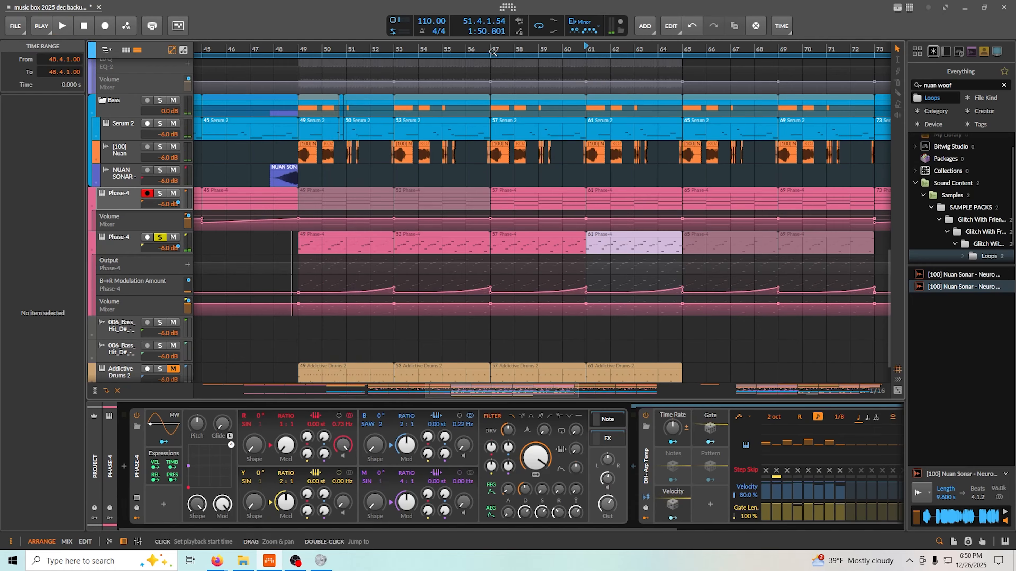
Step: Check the notes of the lower Phase-4 clip at bar 57, clear the track's solo and play the full arrangement from there
{"action": "double_click", "coordinate": [516, 235]}
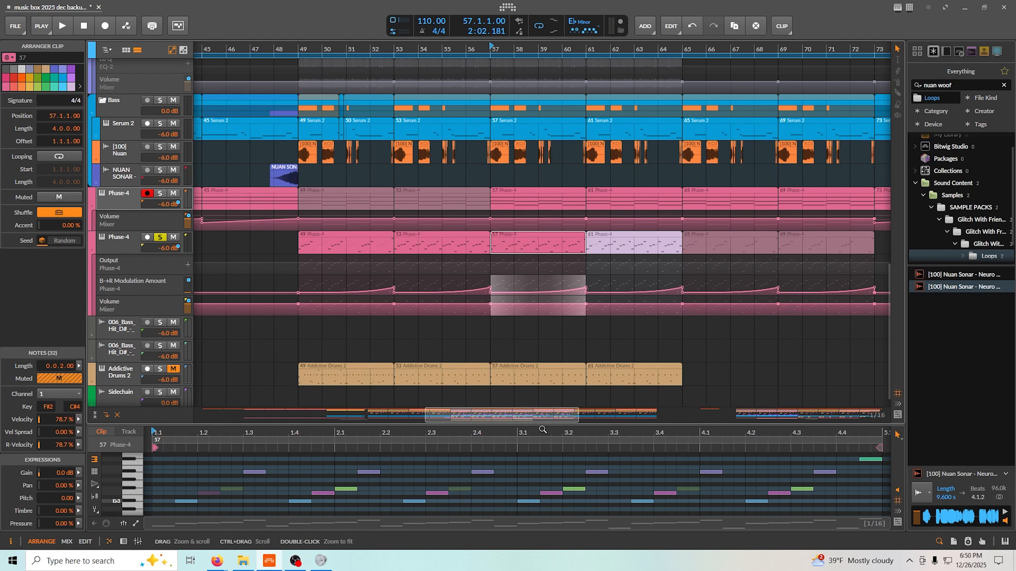
{"action": "left_click_drag", "start_coordinate": [535, 522], "coordinate": [535, 531]}
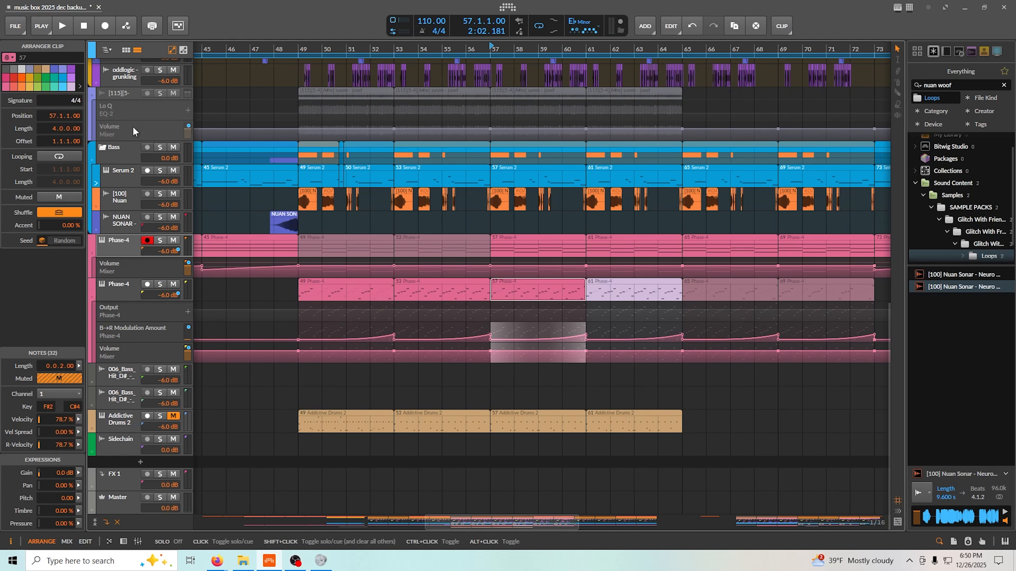
{"action": "left_click", "coordinate": [62, 23]}
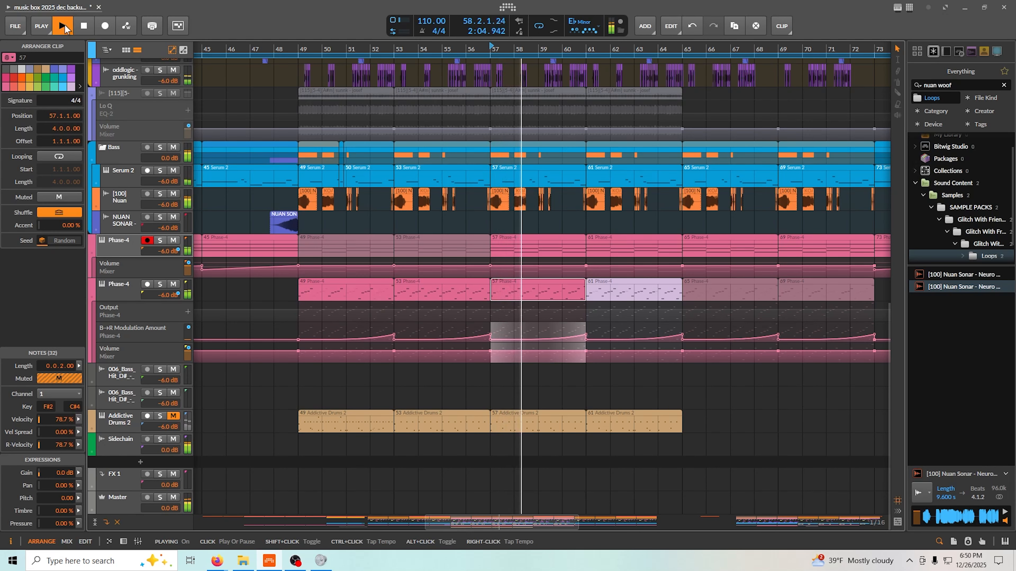
{"action": "left_click_drag", "start_coordinate": [519, 284], "coordinate": [506, 267]}
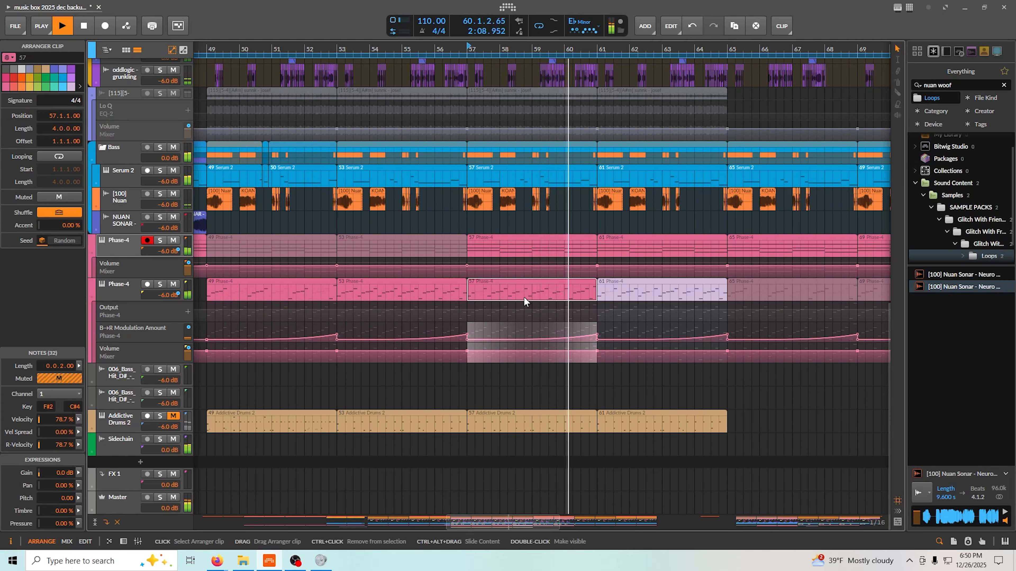
Step: Select the lower Phase-4 track, enlarge its height in the arrangement and stop playback
{"action": "left_click", "coordinate": [148, 301]}
{"action": "left_click_drag", "start_coordinate": [143, 330], "coordinate": [142, 415]}
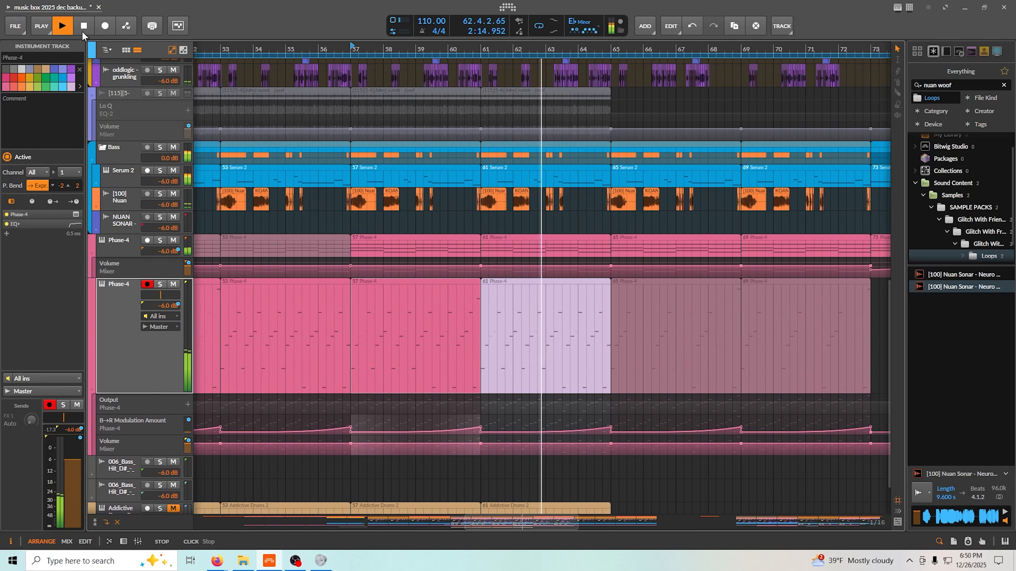
{"action": "key", "text": "space"}
Step: Examine the note pattern in the lower Phase-4 clip at bar 61, and solo the track for playback from 52.4.4
{"action": "left_click_drag", "start_coordinate": [467, 402], "coordinate": [474, 437]}
{"action": "left_click_drag", "start_coordinate": [520, 321], "coordinate": [521, 332]}
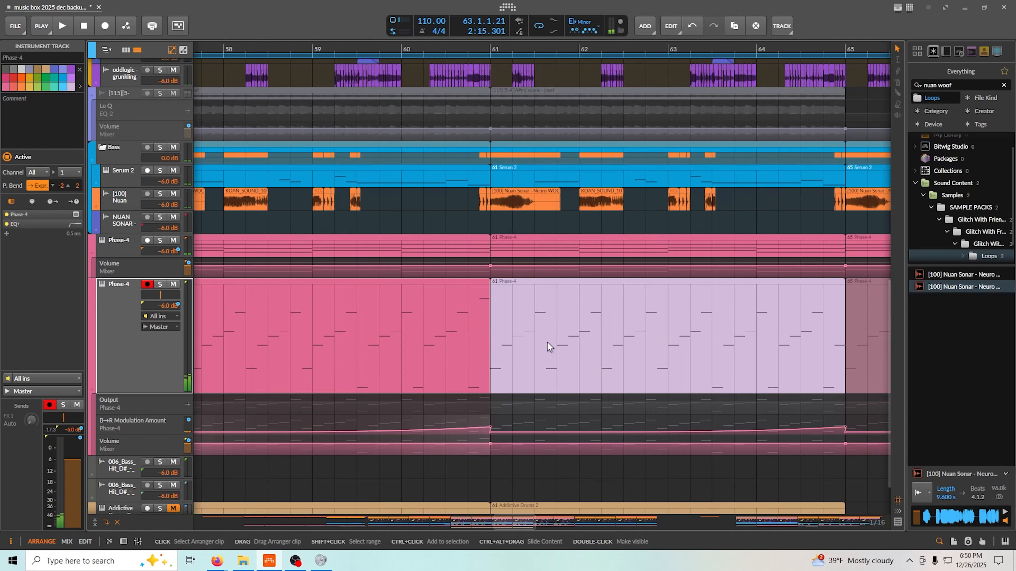
{"action": "left_click_drag", "start_coordinate": [358, 379], "coordinate": [519, 324]}
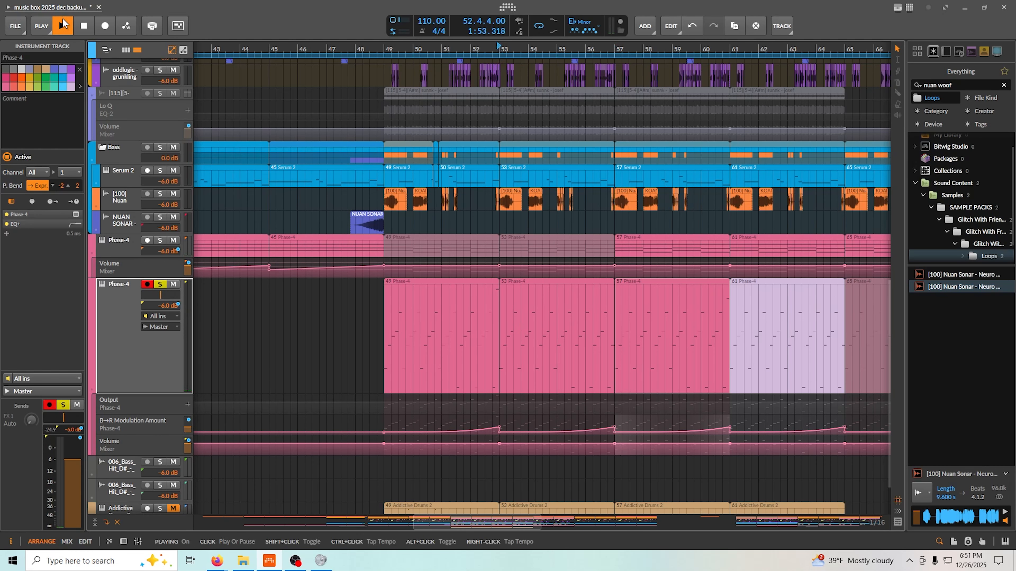
Step: Play the soloed lower Phase-4 track from 52.4.4 and stop
{"action": "left_click", "coordinate": [63, 25]}
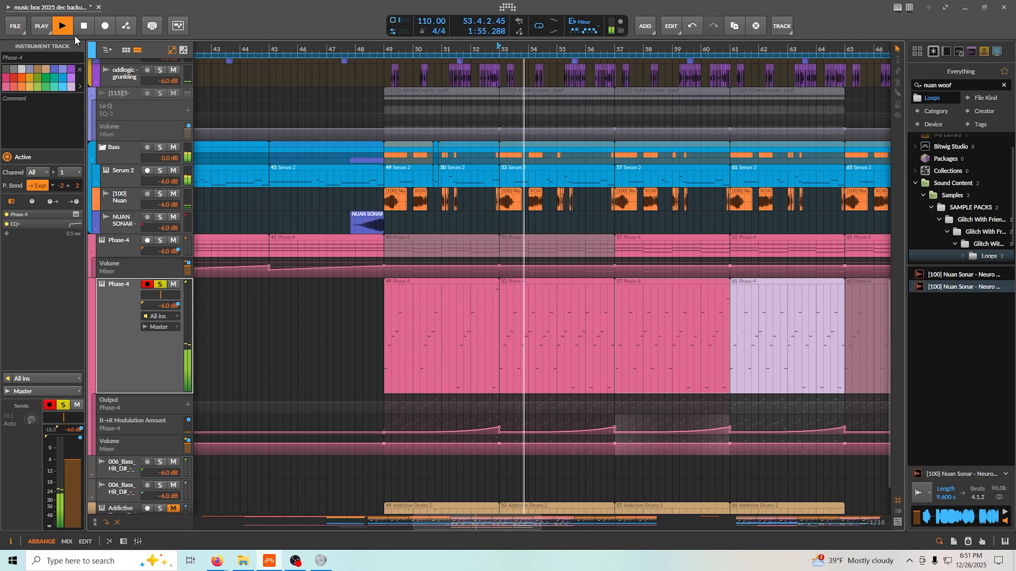
{"action": "left_click", "coordinate": [86, 28]}
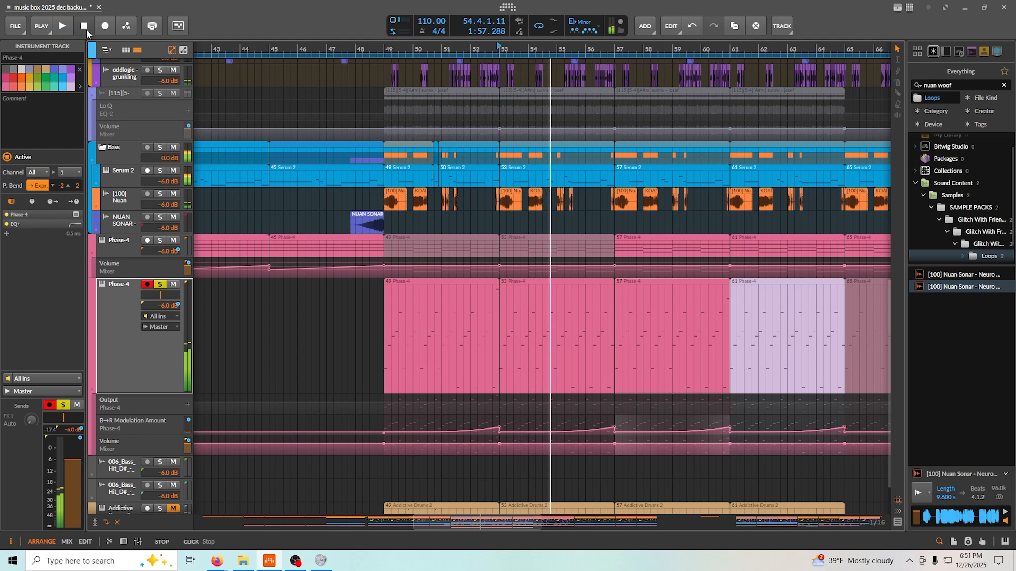
Step: Enlarge the inactive [115] sunnk - josef track, activate and solo it, and unmute its clip at bar 49
{"action": "scroll", "coordinate": [100, 193], "scroll_direction": "up", "scroll_amount": 3}
{"action": "left_click_drag", "start_coordinate": [119, 175], "coordinate": [134, 296]}
{"action": "left_click", "coordinate": [424, 178]}
{"action": "right_click", "coordinate": [118, 192]}
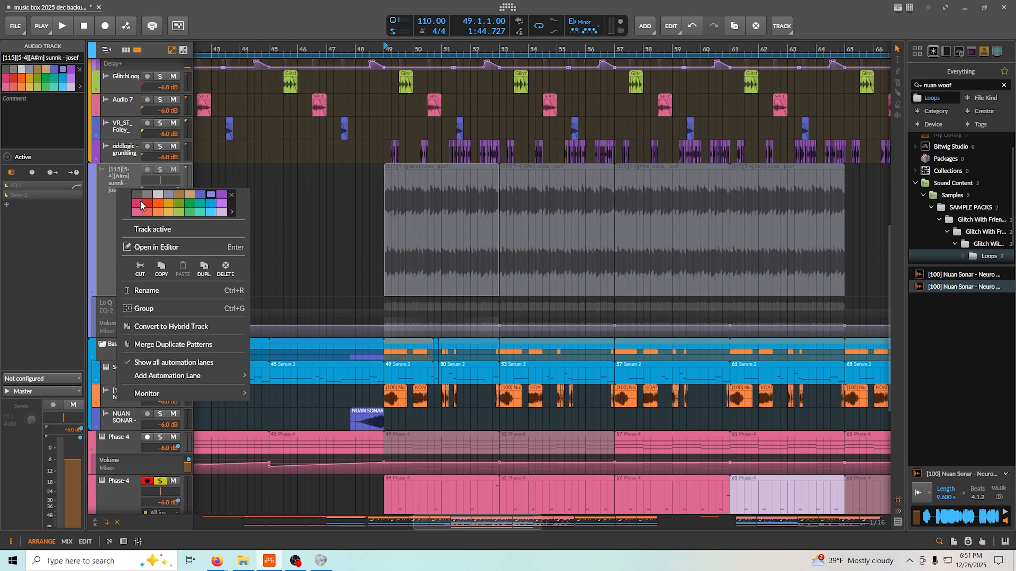
{"action": "left_click", "coordinate": [171, 233]}
{"action": "right_click", "coordinate": [451, 167]}
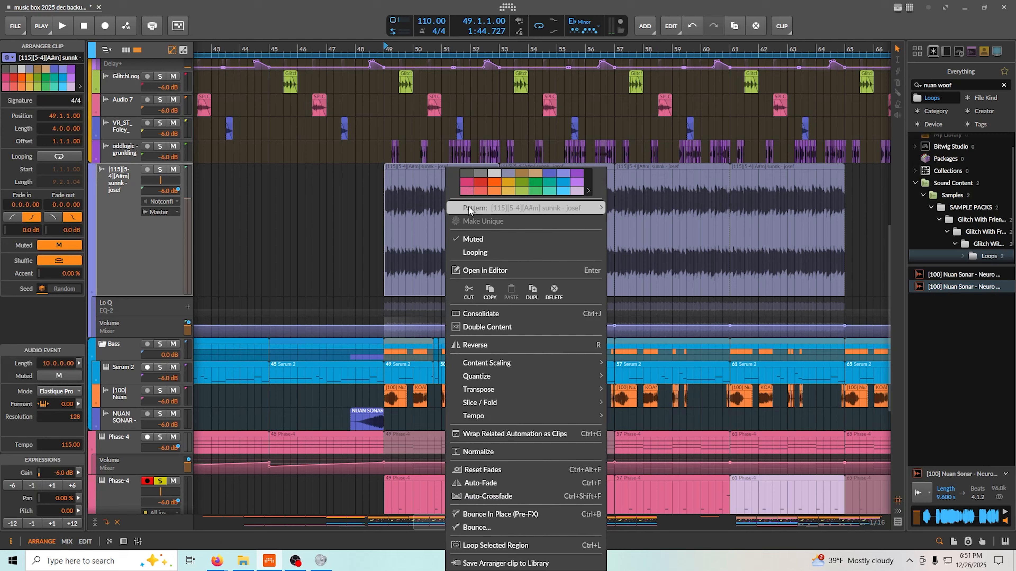
{"action": "left_click", "coordinate": [417, 237]}
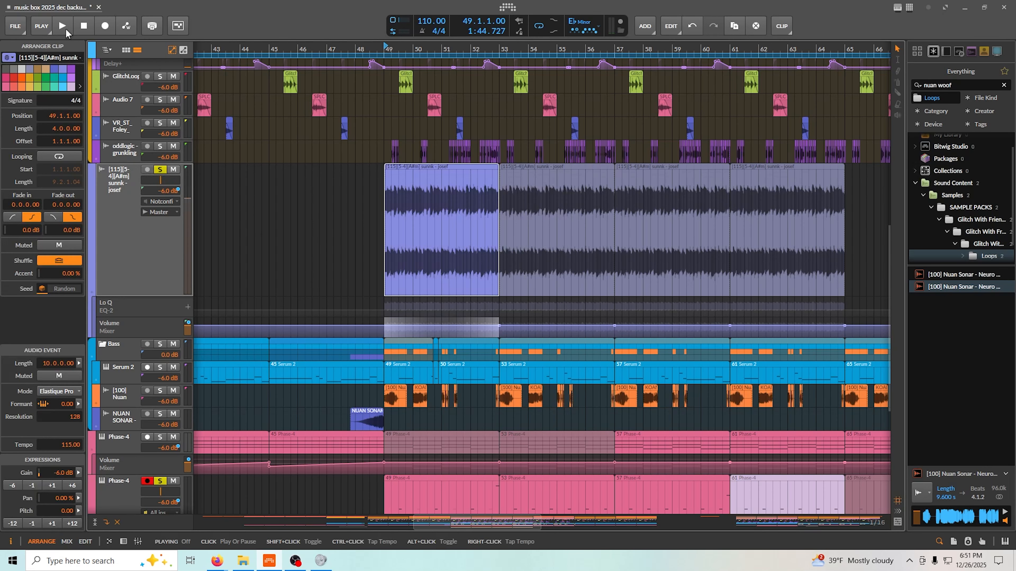
Step: Play the soloed sunnk - josef track, show its device chain and switch off its EQ-2
{"action": "scroll", "coordinate": [170, 221], "scroll_direction": "down", "scroll_amount": 3}
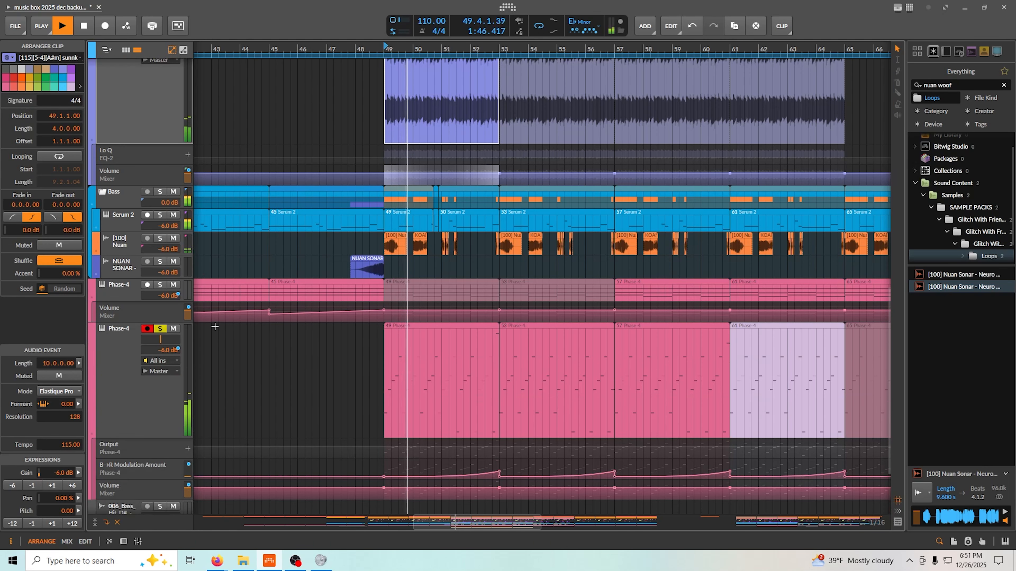
{"action": "scroll", "coordinate": [123, 242], "scroll_direction": "up", "scroll_amount": 3}
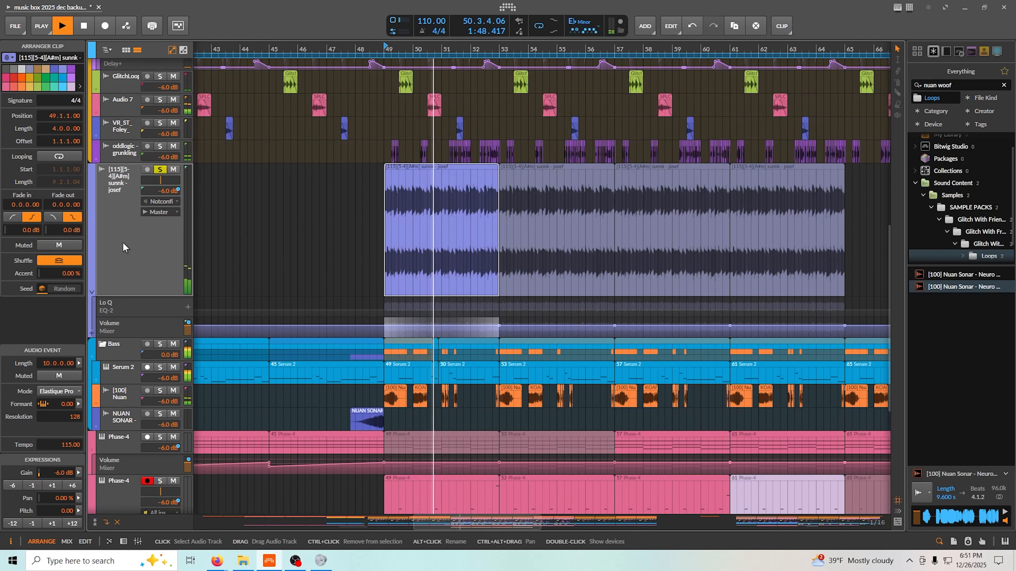
{"action": "double_click", "coordinate": [122, 242]}
{"action": "left_click", "coordinate": [136, 417]}
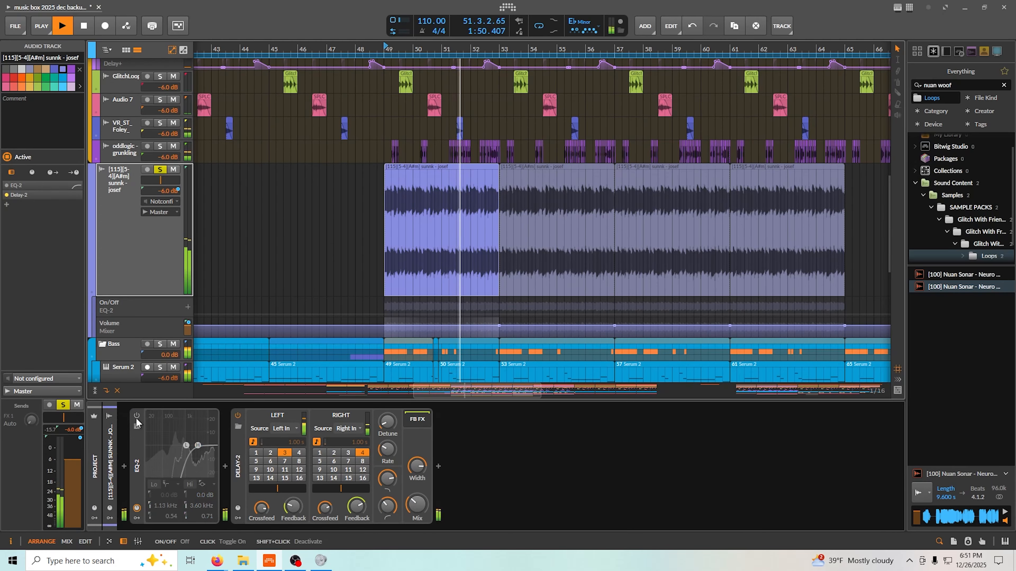
Step: Replay the soloed sunnk - josef track from 48.3.4, stop, and deactivate the track
{"action": "left_click", "coordinate": [375, 247]}
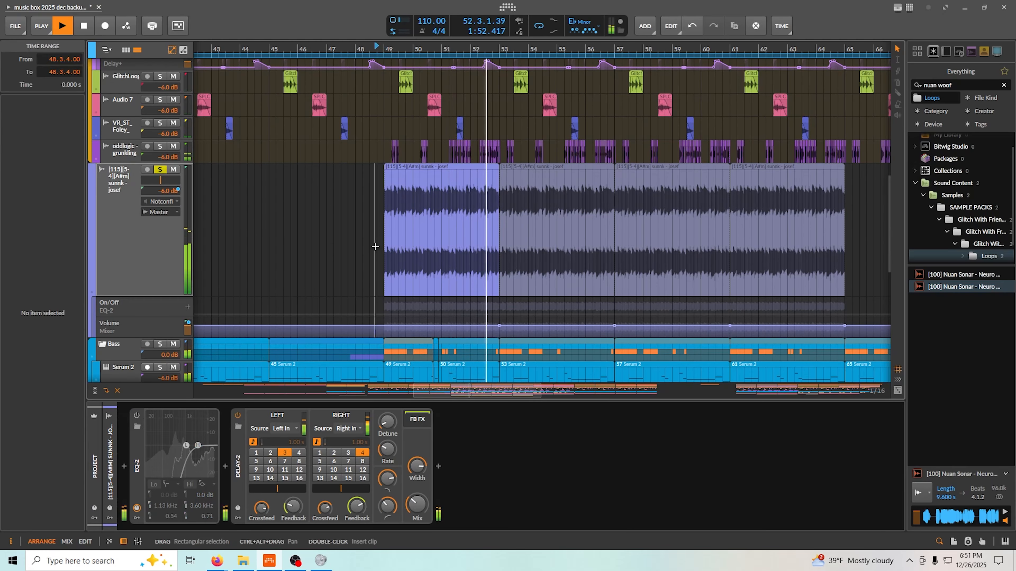
{"action": "left_click", "coordinate": [105, 26]}
{"action": "left_click", "coordinate": [90, 26]}
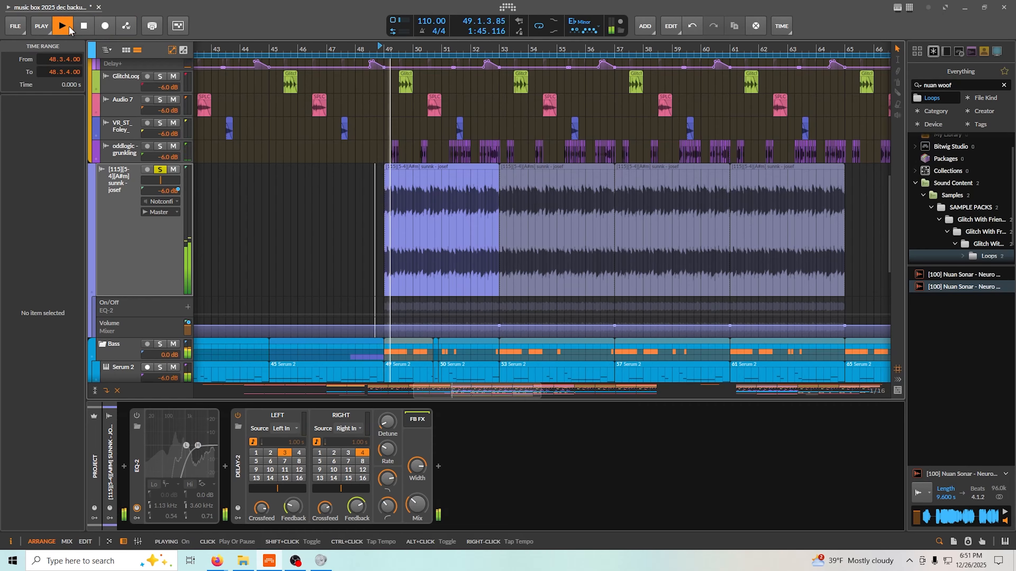
{"action": "left_click", "coordinate": [83, 31]}
{"action": "right_click", "coordinate": [138, 248]}
{"action": "left_click", "coordinate": [197, 292]}
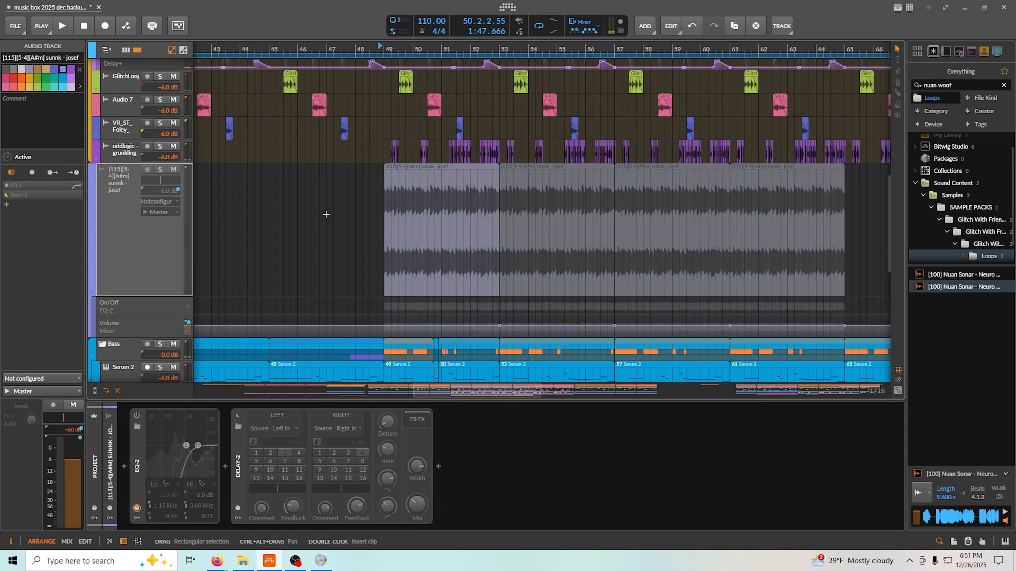
Step: Solo the lower Phase-4 track, play it from 48.4.2 and stop
{"action": "scroll", "coordinate": [324, 215], "scroll_direction": "down", "scroll_amount": 8}
{"action": "scroll", "coordinate": [375, 232], "scroll_direction": "up", "scroll_amount": 2}
{"action": "scroll", "coordinate": [379, 237], "scroll_direction": "up", "scroll_amount": 4}
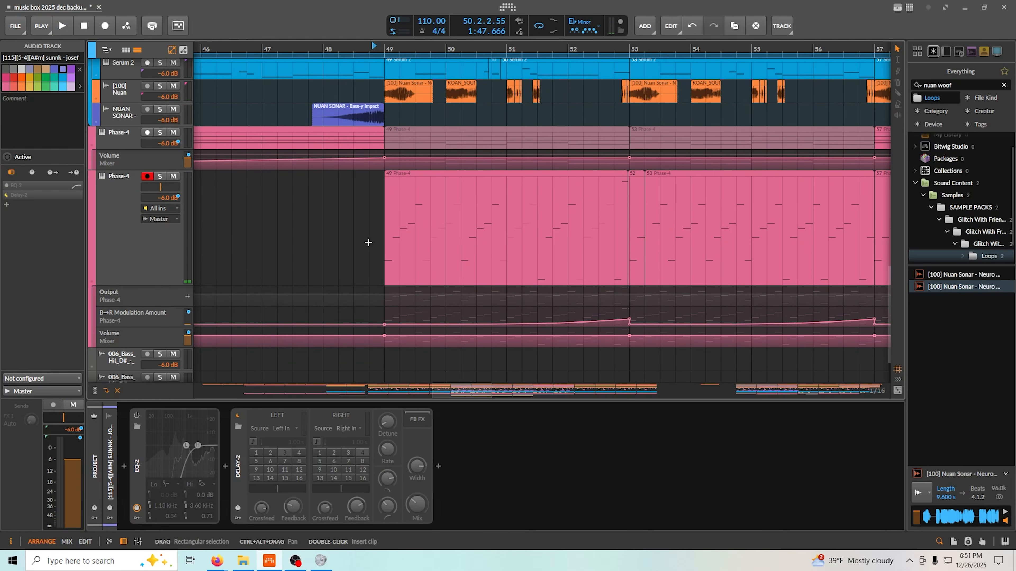
{"action": "scroll", "coordinate": [443, 302], "scroll_direction": "up", "scroll_amount": 7}
{"action": "scroll", "coordinate": [427, 295], "scroll_direction": "down", "scroll_amount": 6}
{"action": "left_click", "coordinate": [373, 232]}
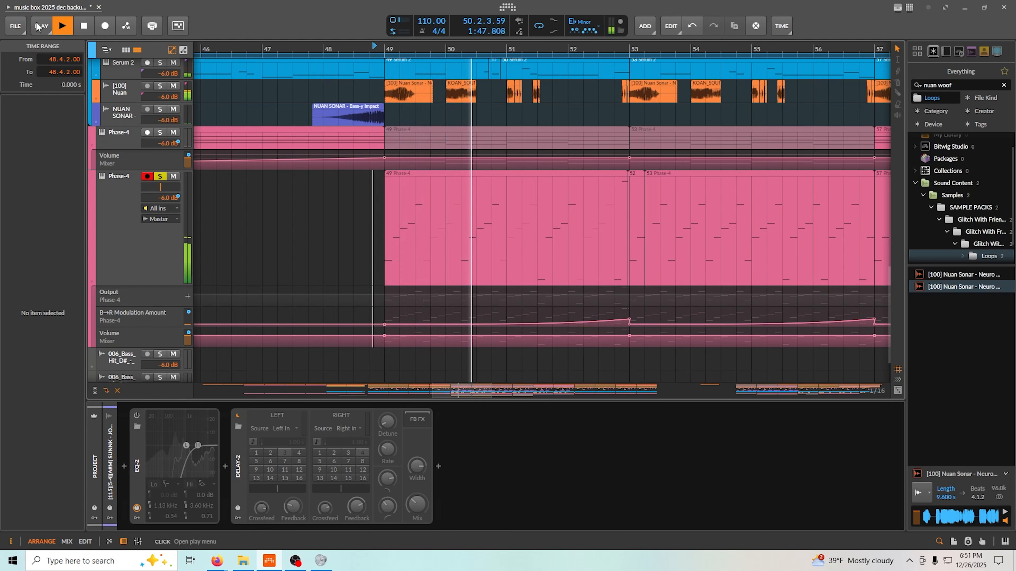
{"action": "left_click_drag", "start_coordinate": [563, 213], "coordinate": [386, 213]}
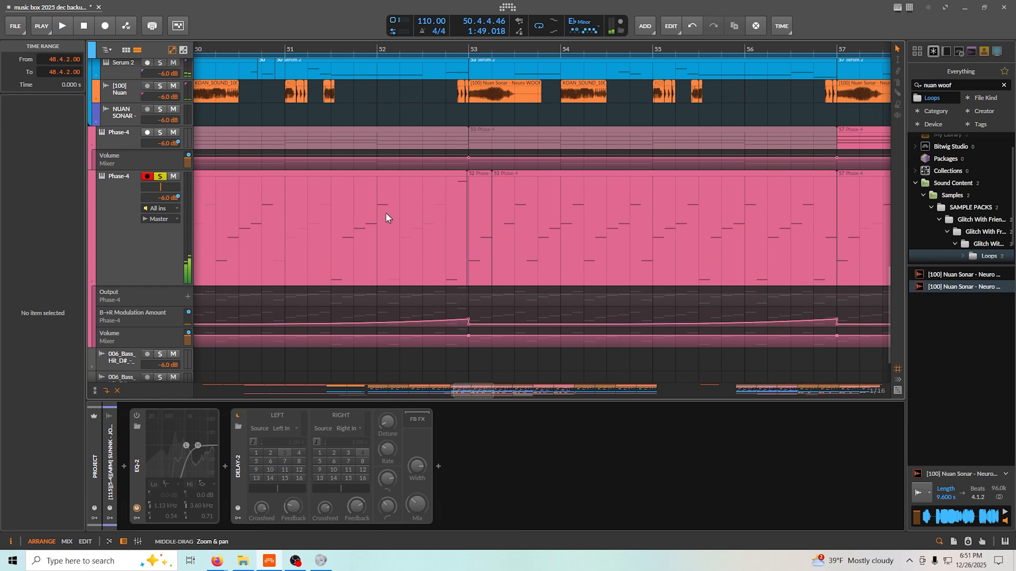
Step: Select the short clip at bar 53 on the lower Phase-4 track and examine the note pattern around it
{"action": "left_click", "coordinate": [480, 186]}
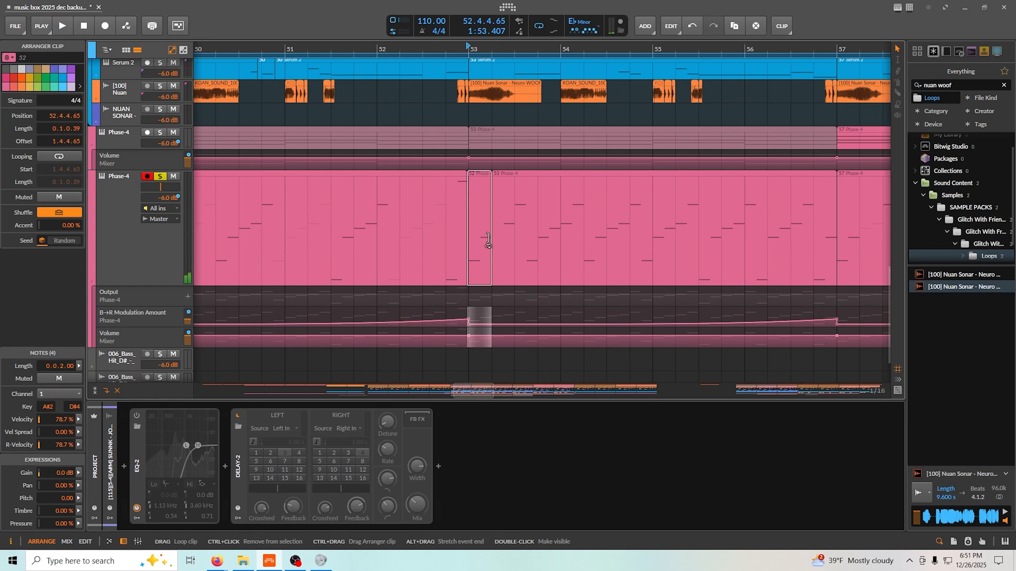
{"action": "left_click_drag", "start_coordinate": [488, 241], "coordinate": [464, 250]}
{"action": "left_click_drag", "start_coordinate": [536, 256], "coordinate": [501, 251]}
{"action": "scroll", "coordinate": [501, 252], "scroll_direction": "up", "scroll_amount": 4}
{"action": "left_click_drag", "start_coordinate": [657, 295], "coordinate": [591, 276]}
{"action": "scroll", "coordinate": [700, 254], "scroll_direction": "down", "scroll_amount": 8}
Step: Solo the lower 006_Bass_Hit track and play its PHOTAY riser clip from 30.3.4
{"action": "left_click", "coordinate": [445, 268]}
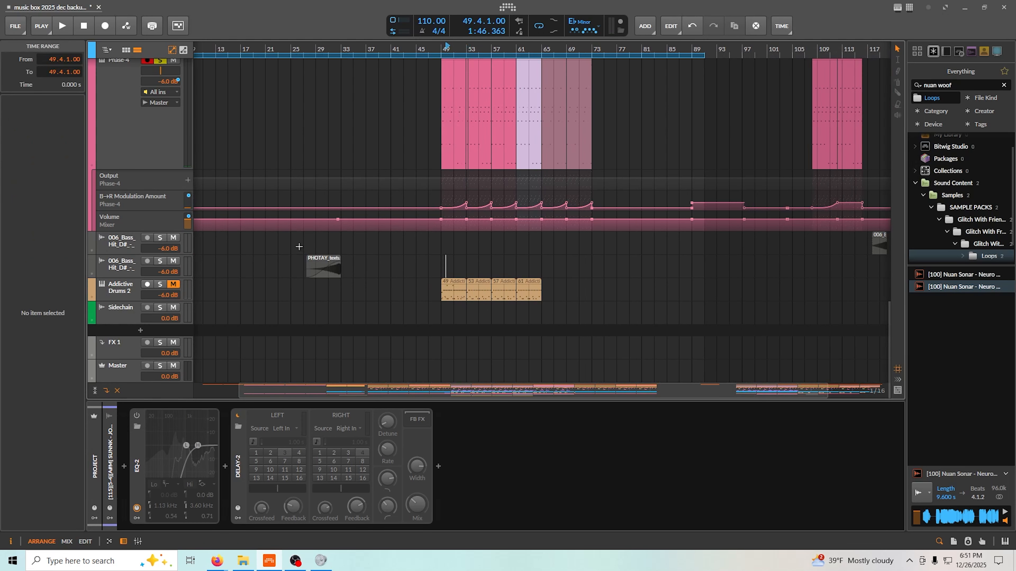
{"action": "left_click", "coordinate": [327, 244]}
{"action": "left_click", "coordinate": [327, 244]}
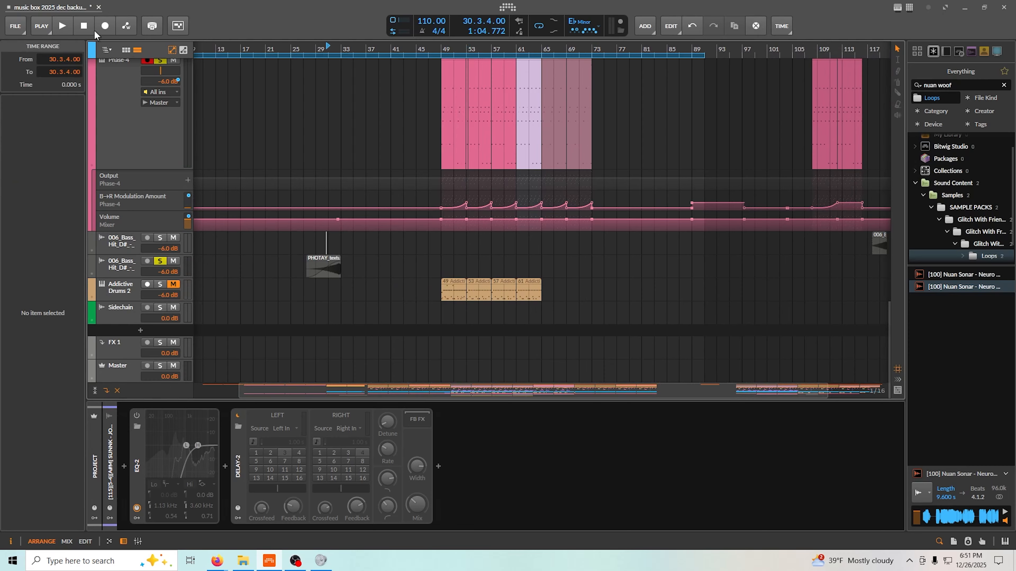
{"action": "left_click_drag", "start_coordinate": [321, 266], "coordinate": [351, 314]}
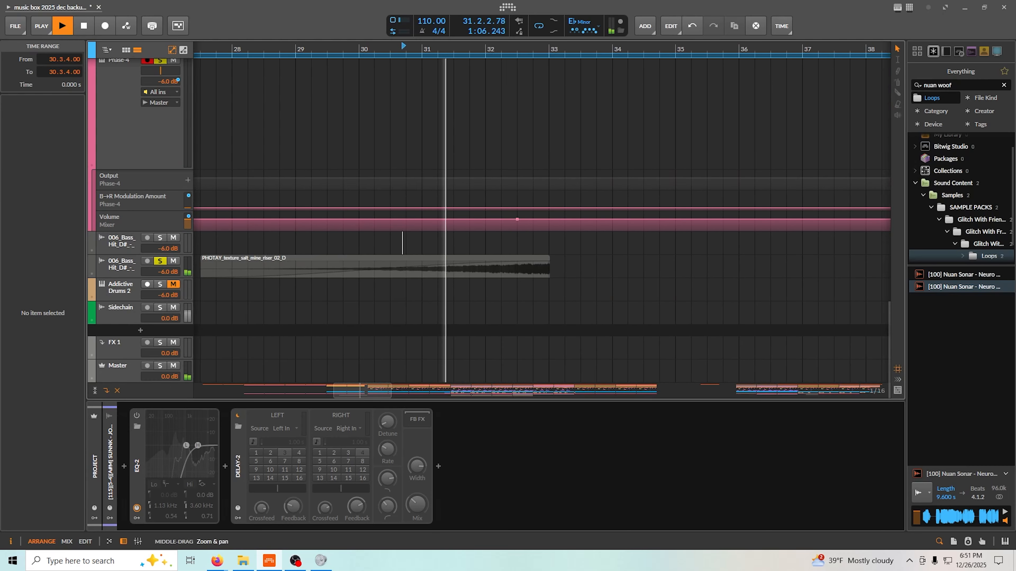
{"action": "left_click_drag", "start_coordinate": [442, 360], "coordinate": [433, 325]}
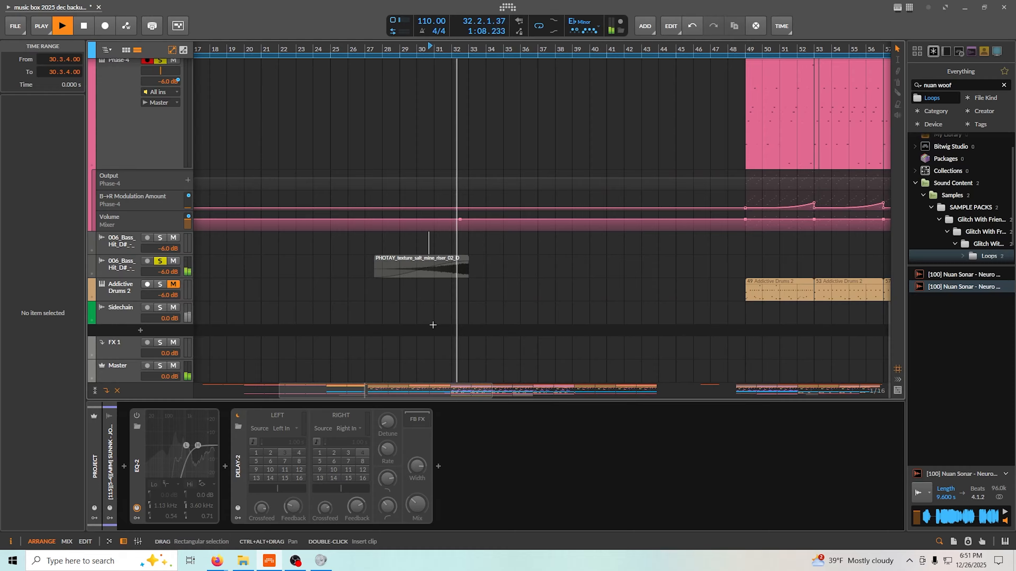
{"action": "scroll", "coordinate": [440, 335], "scroll_direction": "up", "scroll_amount": 10}
{"action": "scroll", "coordinate": [456, 262], "scroll_direction": "up", "scroll_amount": 5}
{"action": "scroll", "coordinate": [400, 272], "scroll_direction": "down", "scroll_amount": 20}
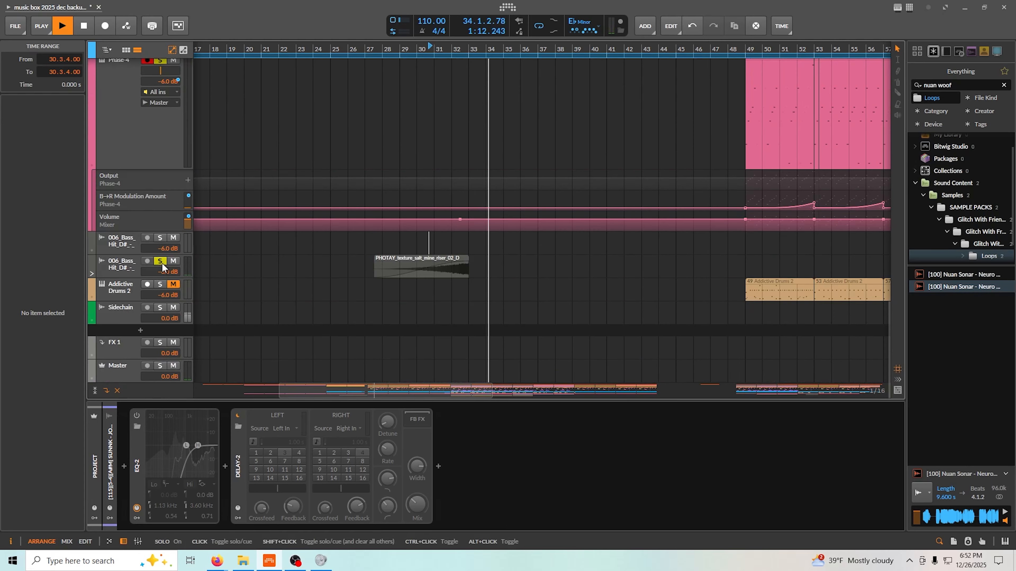
Step: Clear the solo on the lower 006_Bass_Hit track and the lower Phase-4 track
{"action": "left_click", "coordinate": [167, 270]}
{"action": "scroll", "coordinate": [168, 170], "scroll_direction": "up", "scroll_amount": 1}
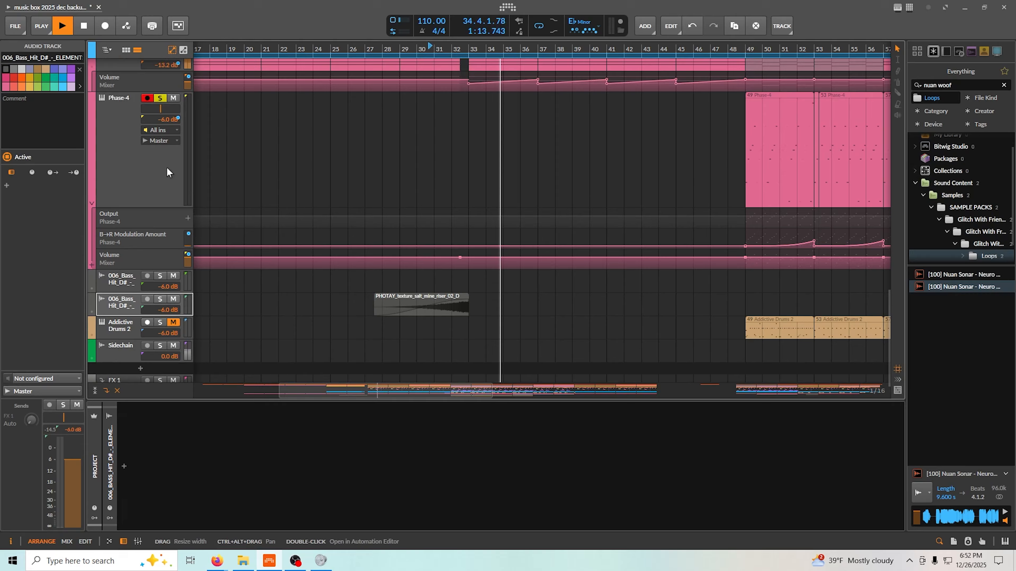
{"action": "left_click", "coordinate": [159, 99]}
Step: Play the full arrangement through the PHOTAY_texture_salt_mine_riser_02_D clip and stop
{"action": "scroll", "coordinate": [550, 245], "scroll_direction": "down", "scroll_amount": 1}
{"action": "scroll", "coordinate": [533, 280], "scroll_direction": "down", "scroll_amount": 3}
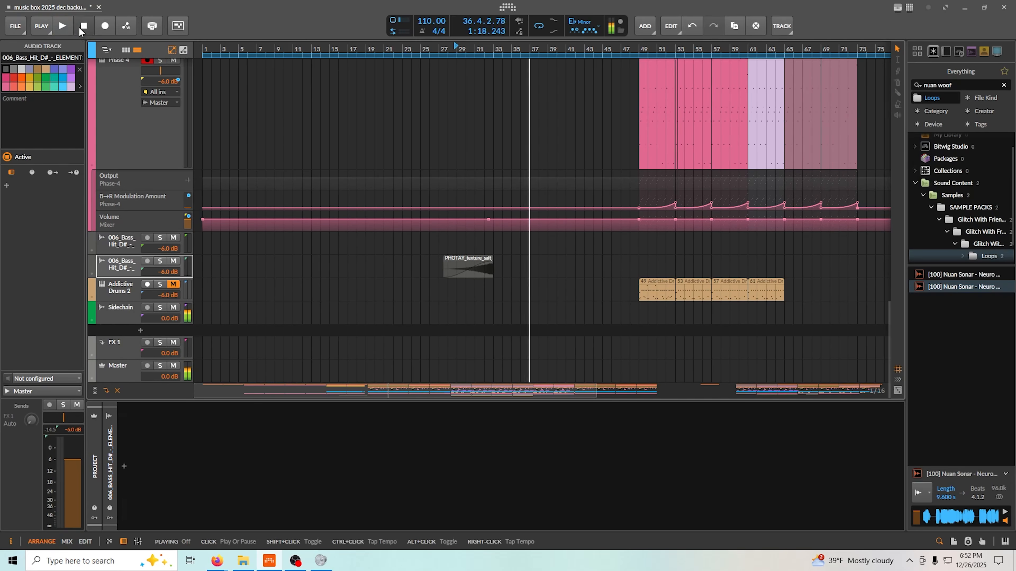
{"action": "left_click", "coordinate": [63, 27]}
{"action": "scroll", "coordinate": [564, 280], "scroll_direction": "up", "scroll_amount": 3}
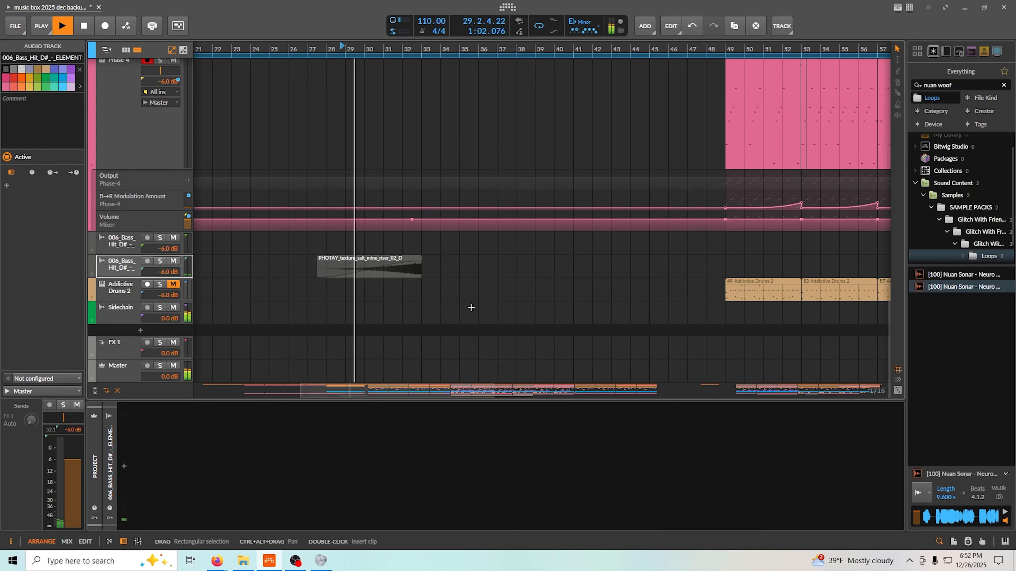
{"action": "scroll", "coordinate": [438, 297], "scroll_direction": "down", "scroll_amount": 2}
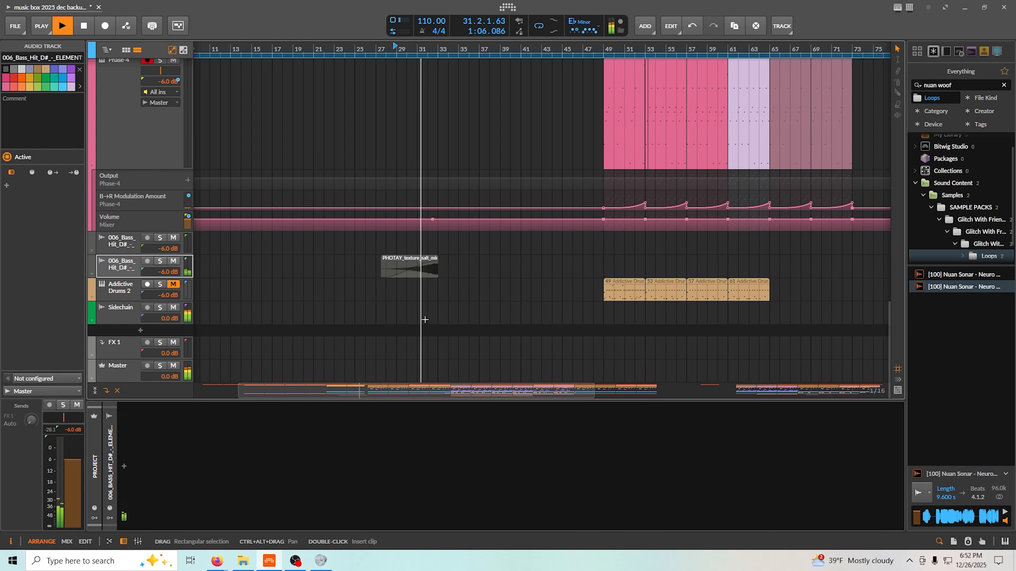
{"action": "scroll", "coordinate": [425, 320], "scroll_direction": "up", "scroll_amount": 2}
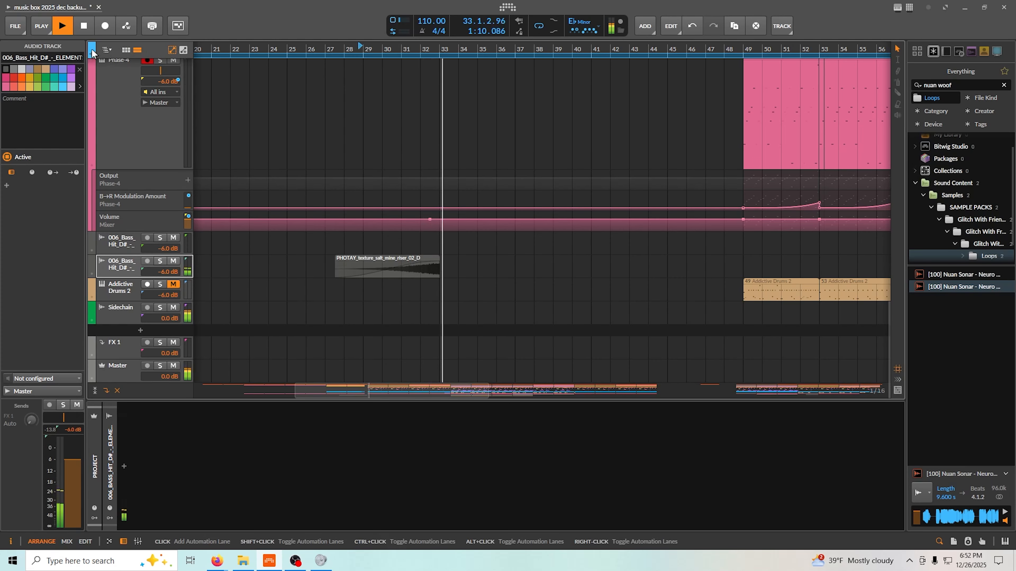
{"action": "left_click", "coordinate": [87, 28]}
Step: Unmute and solo the Addictive Drums 2 track and play it from 48.4.1
{"action": "scroll", "coordinate": [658, 288], "scroll_direction": "down", "scroll_amount": 4}
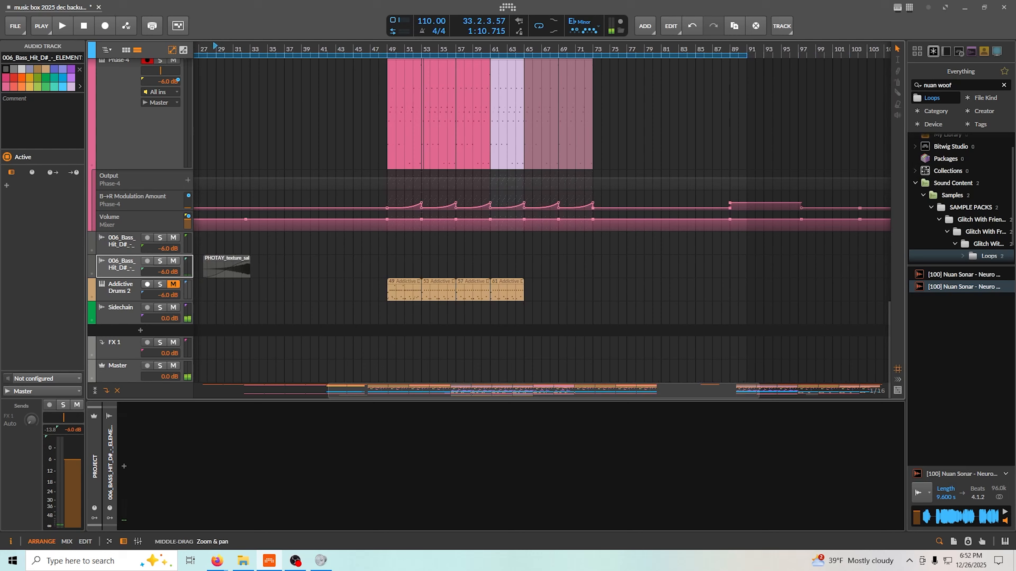
{"action": "scroll", "coordinate": [435, 299], "scroll_direction": "up", "scroll_amount": 6}
{"action": "scroll", "coordinate": [434, 298], "scroll_direction": "down", "scroll_amount": 3}
{"action": "left_click", "coordinate": [319, 267]}
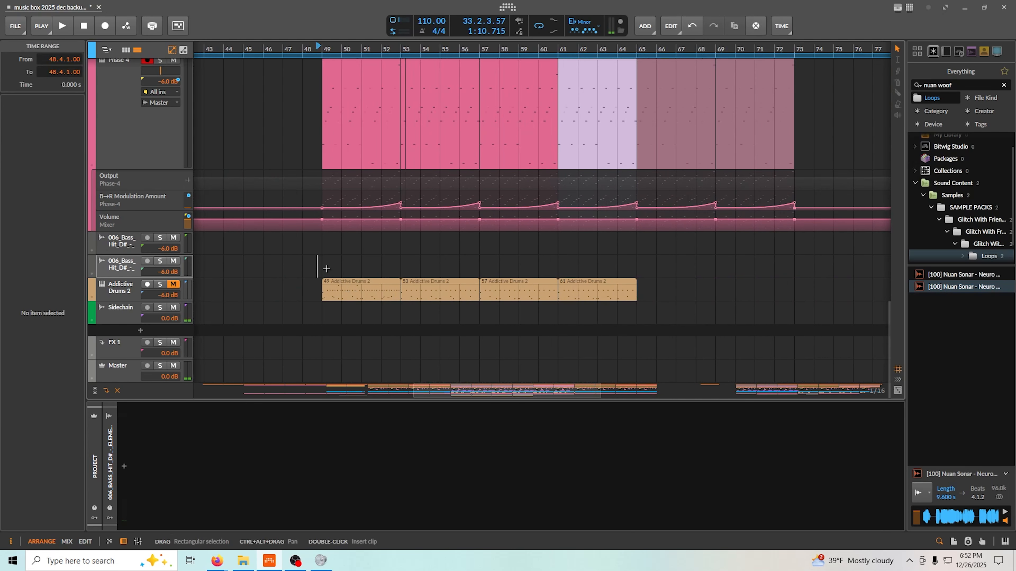
{"action": "left_click", "coordinate": [161, 285]}
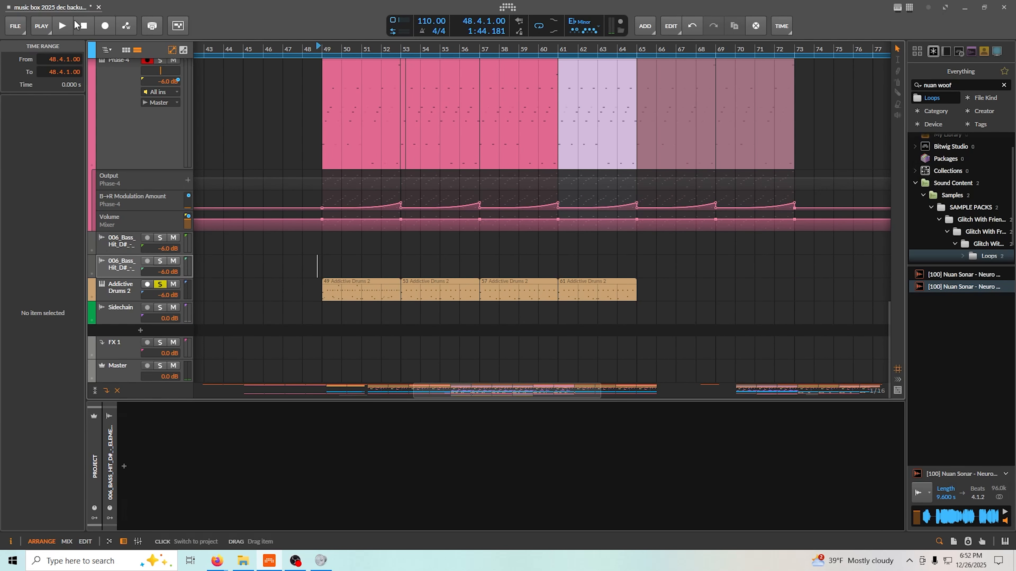
Step: Clear the solo on Addictive Drums 2, mute the track again and stop playback
{"action": "left_click", "coordinate": [160, 284]}
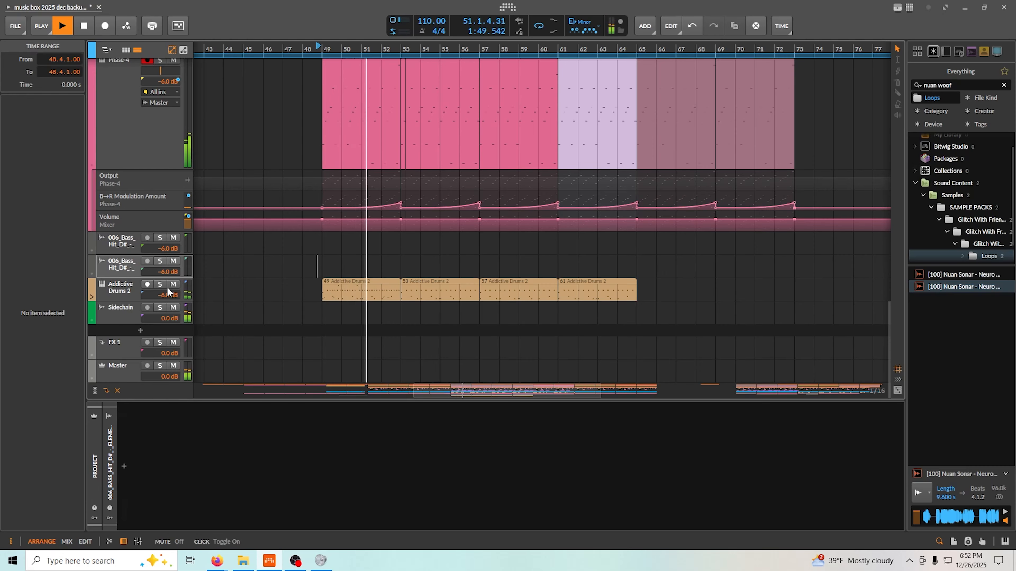
{"action": "left_click", "coordinate": [174, 284]}
{"action": "left_click", "coordinate": [83, 25]}
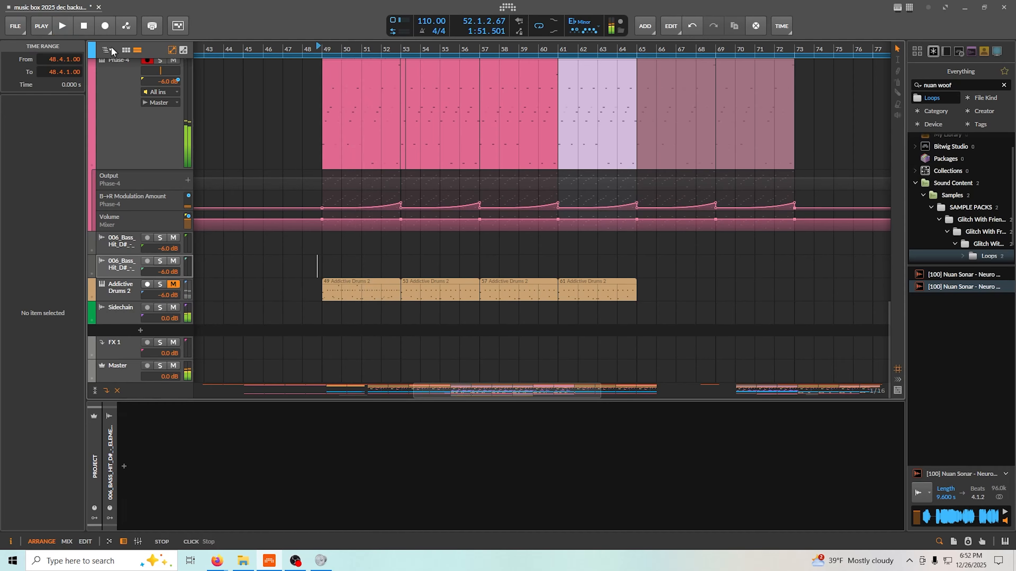
Step: Examine the clip layout of the Phase-4, bass hit and Addictive Drums 2 tracks across the arrangement
{"action": "scroll", "coordinate": [546, 299], "scroll_direction": "down", "scroll_amount": 3}
{"action": "scroll", "coordinate": [596, 272], "scroll_direction": "up", "scroll_amount": 5}
{"action": "scroll", "coordinate": [657, 236], "scroll_direction": "up", "scroll_amount": 2}
{"action": "scroll", "coordinate": [652, 238], "scroll_direction": "down", "scroll_amount": 3}
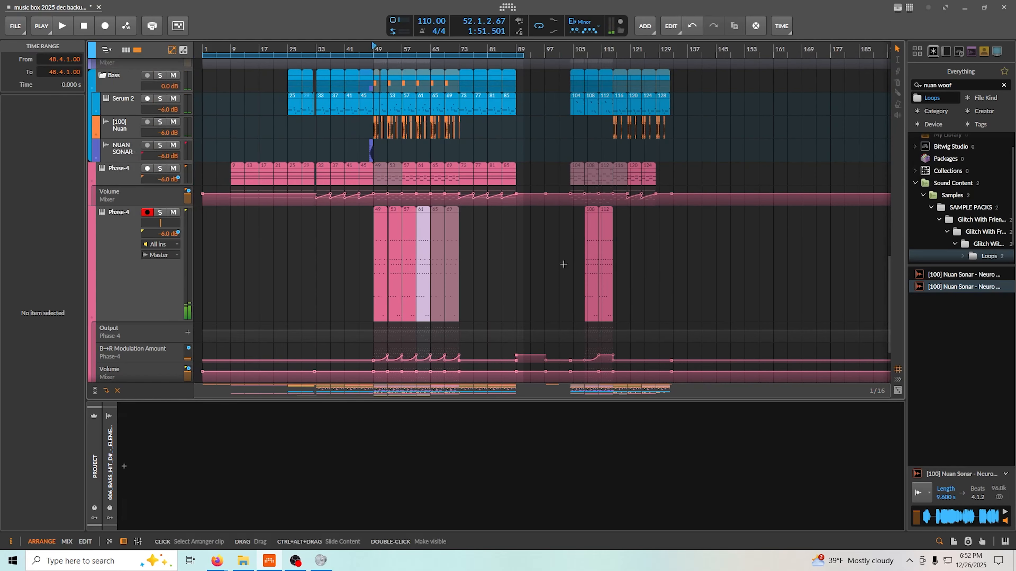
{"action": "scroll", "coordinate": [468, 260], "scroll_direction": "up", "scroll_amount": 8}
{"action": "scroll", "coordinate": [480, 258], "scroll_direction": "down", "scroll_amount": 2}
{"action": "scroll", "coordinate": [288, 251], "scroll_direction": "down", "scroll_amount": 4}
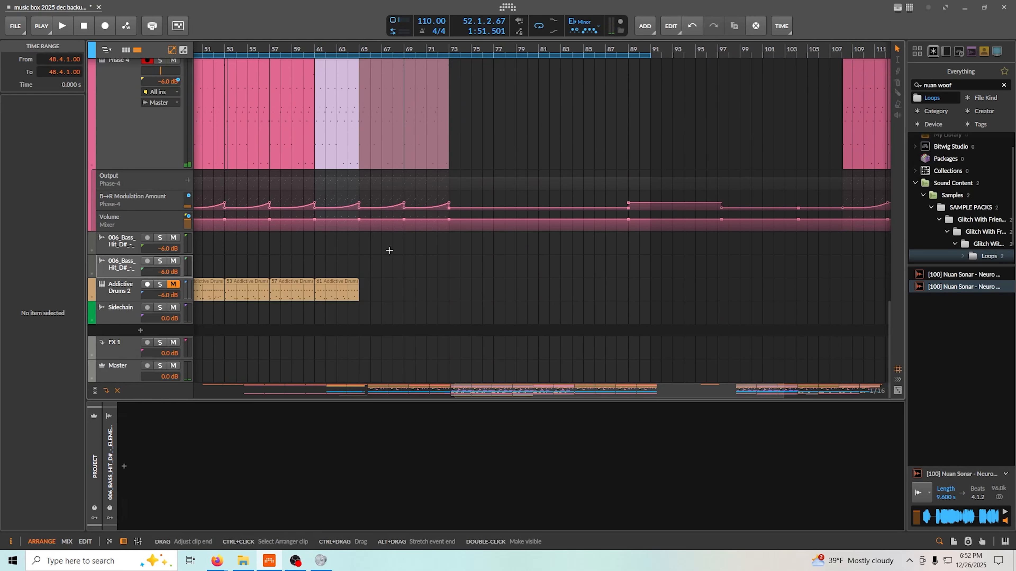
{"action": "scroll", "coordinate": [386, 246], "scroll_direction": "down", "scroll_amount": 3}
{"action": "left_click_drag", "start_coordinate": [342, 272], "coordinate": [426, 267]}
{"action": "scroll", "coordinate": [483, 261], "scroll_direction": "up", "scroll_amount": 1}
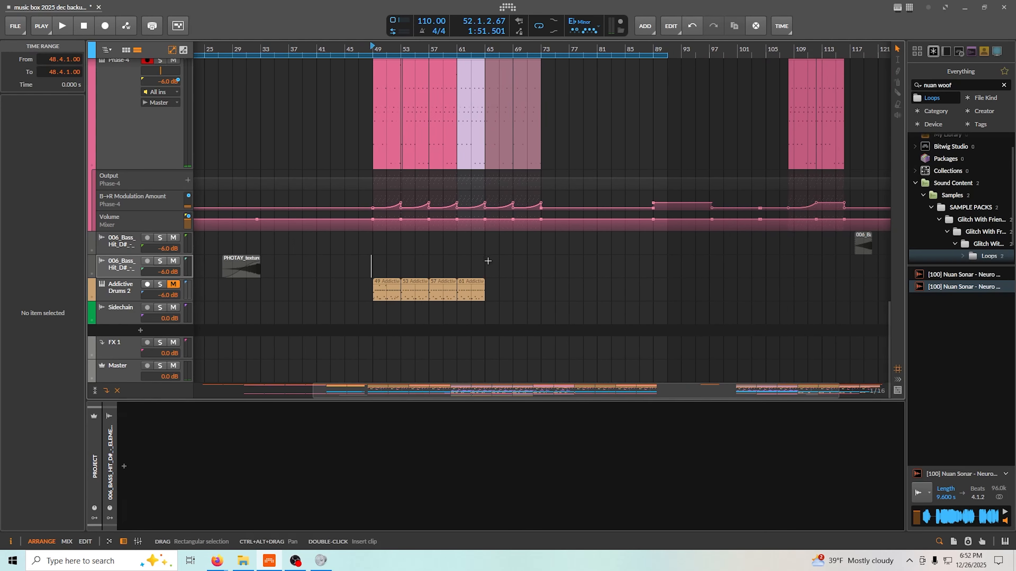
{"action": "scroll", "coordinate": [485, 256], "scroll_direction": "down", "scroll_amount": 5}
{"action": "scroll", "coordinate": [481, 162], "scroll_direction": "up", "scroll_amount": 4}
Step: Examine the second section of the arrangement from bar 104, from the drum clips down to the bass and Phase-4 clips
{"action": "scroll", "coordinate": [490, 172], "scroll_direction": "up", "scroll_amount": 8}
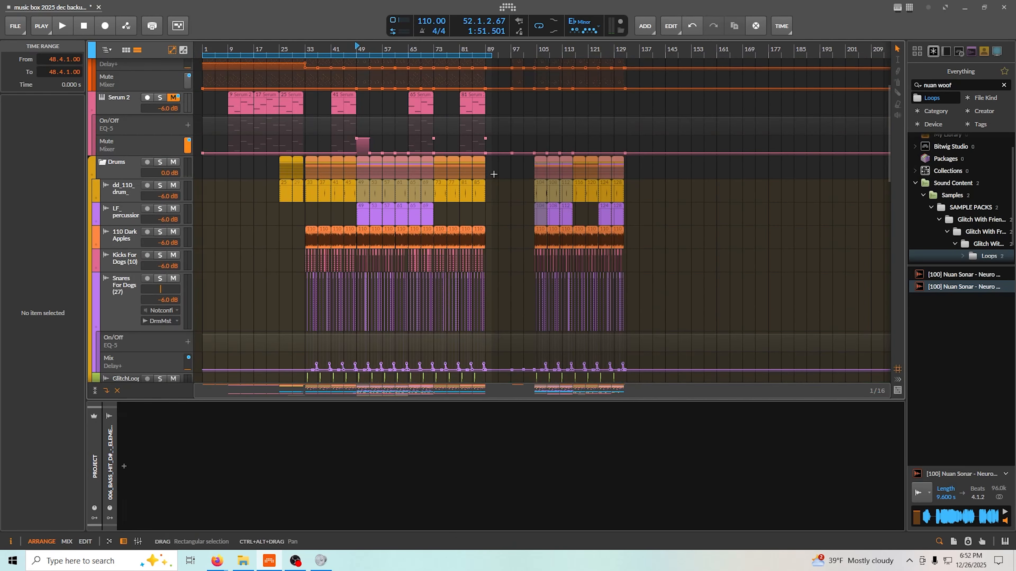
{"action": "left_click_drag", "start_coordinate": [596, 158], "coordinate": [578, 134]}
{"action": "scroll", "coordinate": [455, 173], "scroll_direction": "down", "scroll_amount": 6}
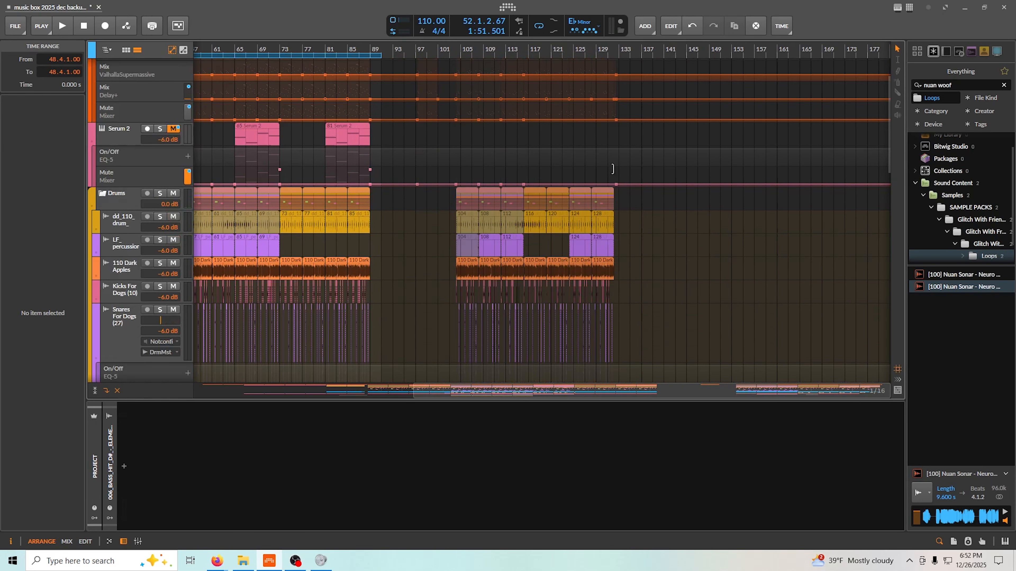
{"action": "left_click_drag", "start_coordinate": [442, 224], "coordinate": [462, 251]}
{"action": "scroll", "coordinate": [463, 251], "scroll_direction": "down", "scroll_amount": 9}
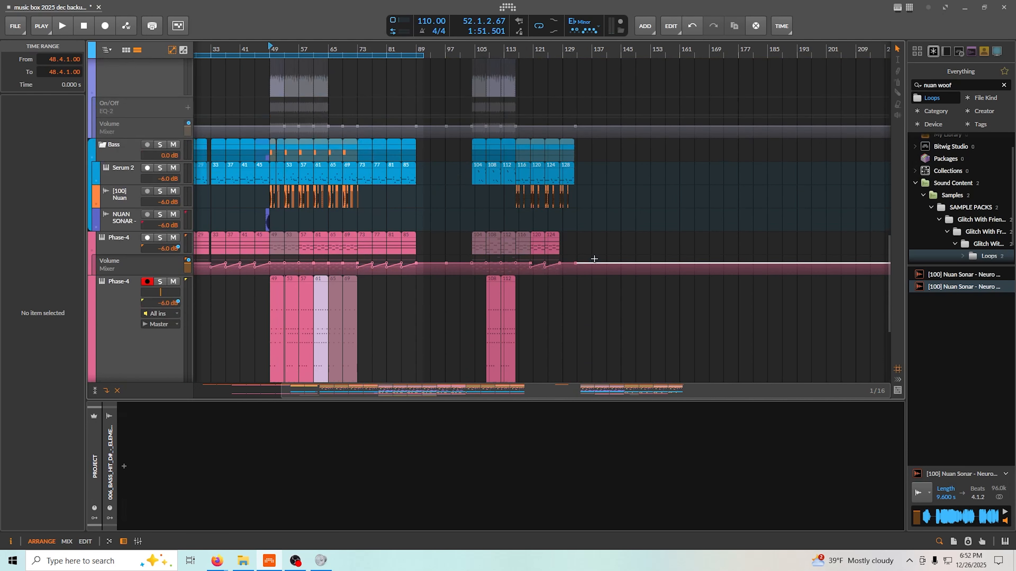